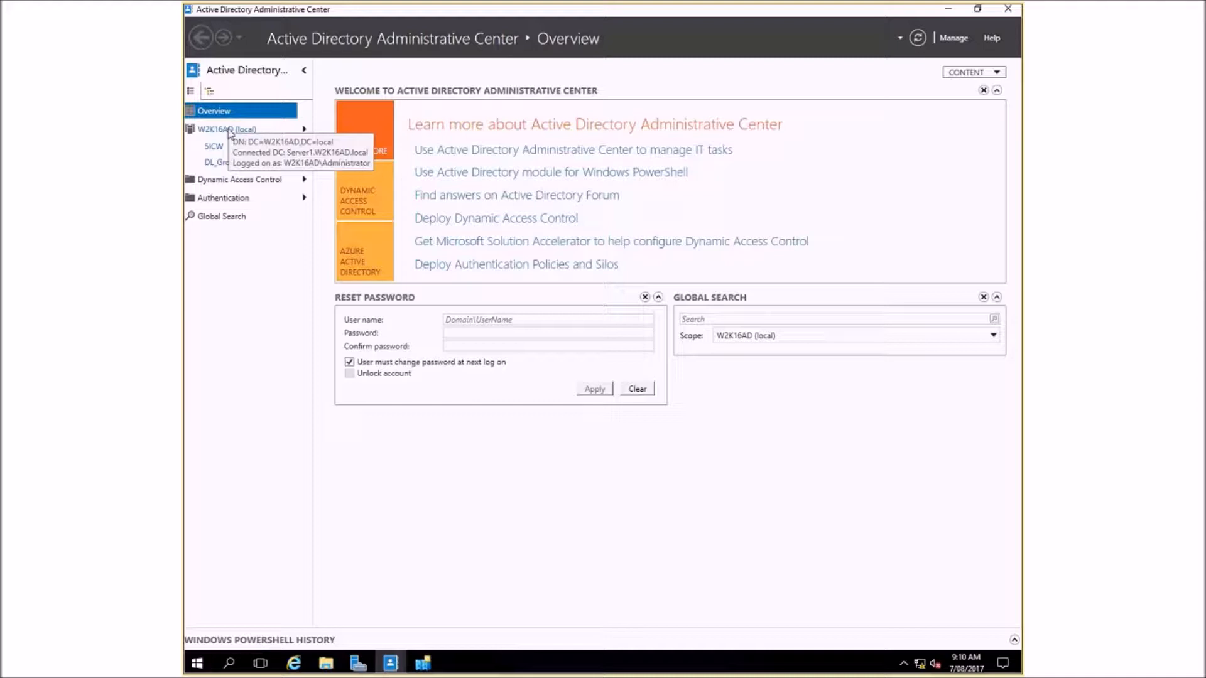
- Open the W2K16AD (local) domain, look through its default containers, and widen the Description column to show more of each description
{"action": "left_click", "coordinate": [230, 132]}
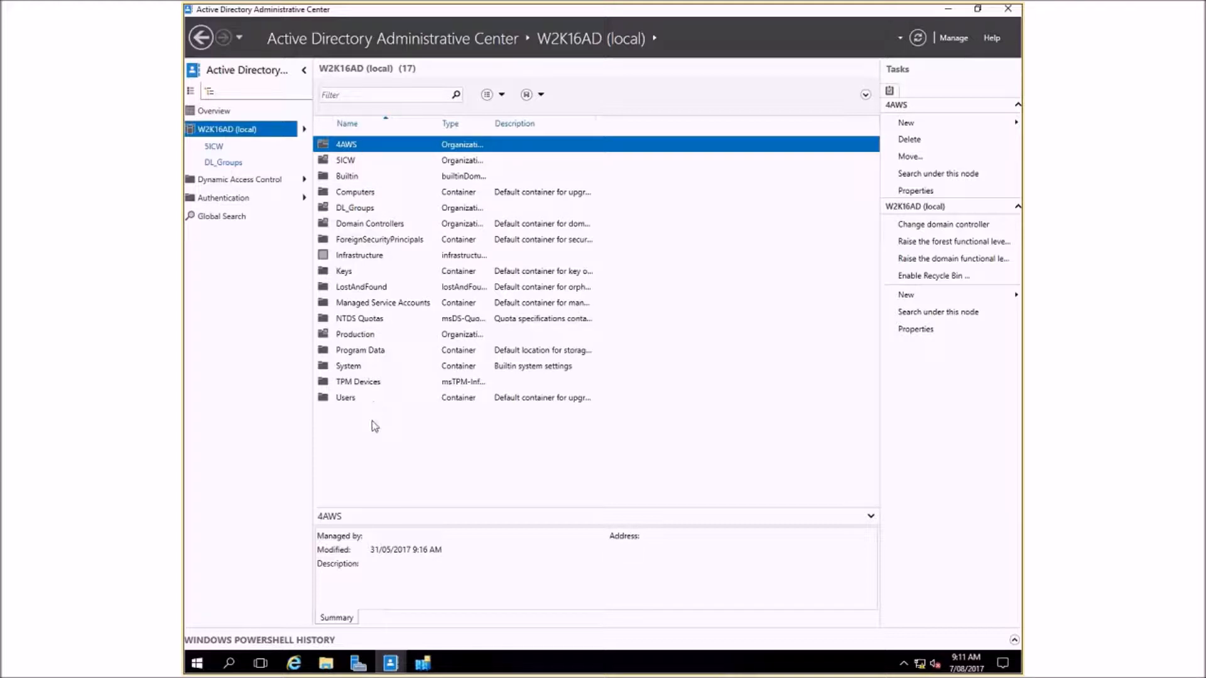
{"action": "left_click", "coordinate": [347, 400]}
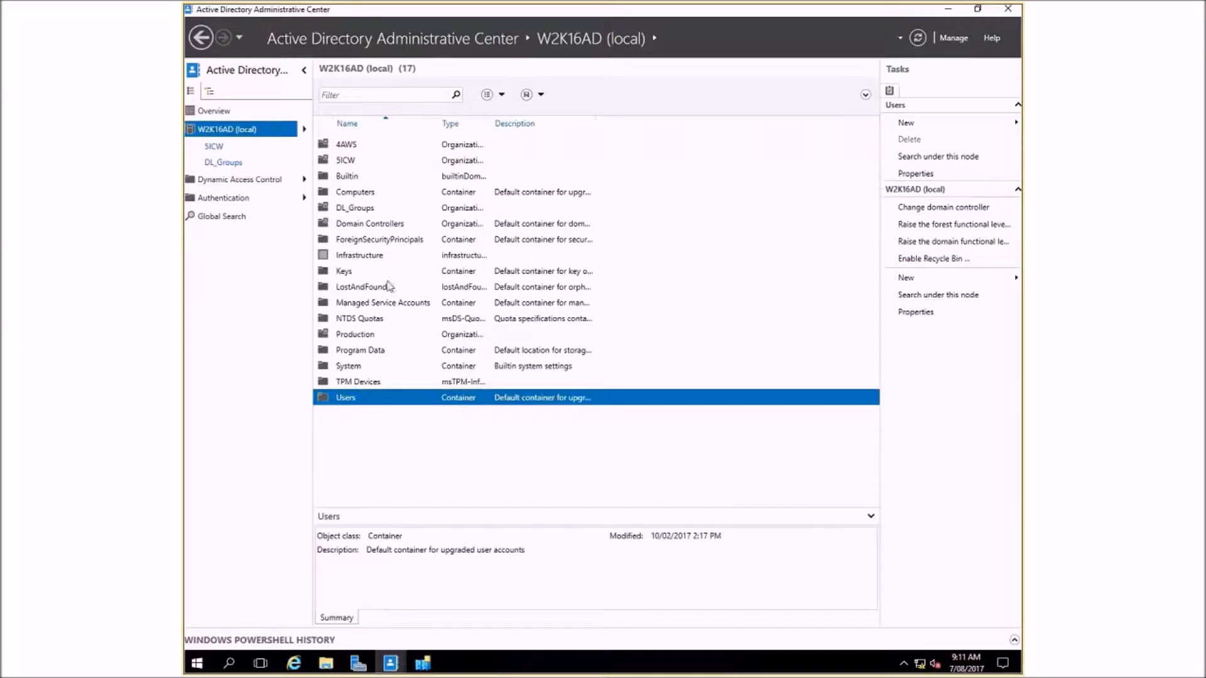
{"action": "left_click", "coordinate": [347, 178]}
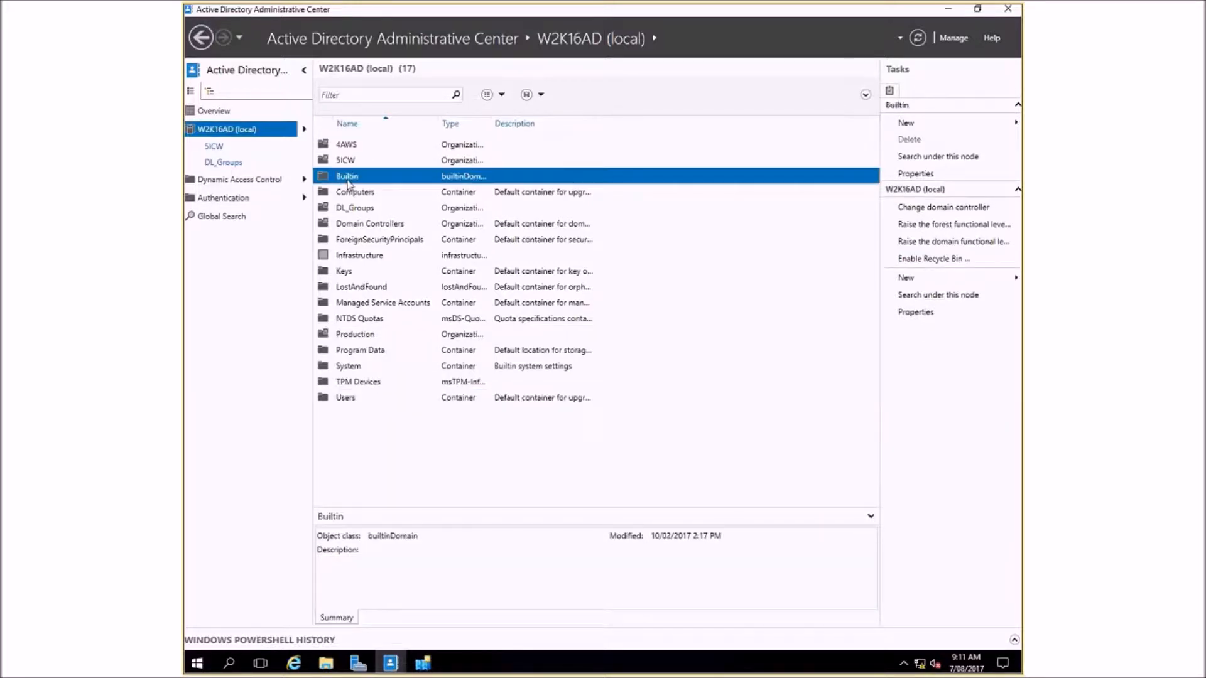
{"action": "left_click", "coordinate": [350, 190]}
{"action": "left_click", "coordinate": [382, 225]}
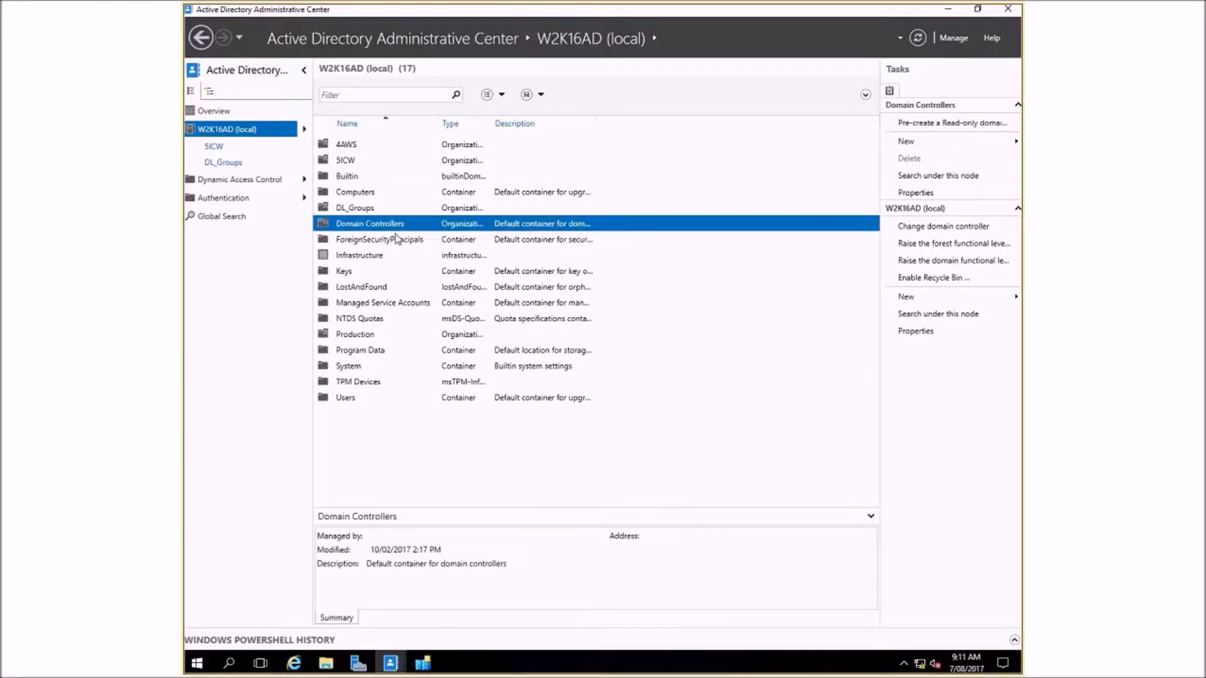
{"action": "left_click", "coordinate": [394, 241]}
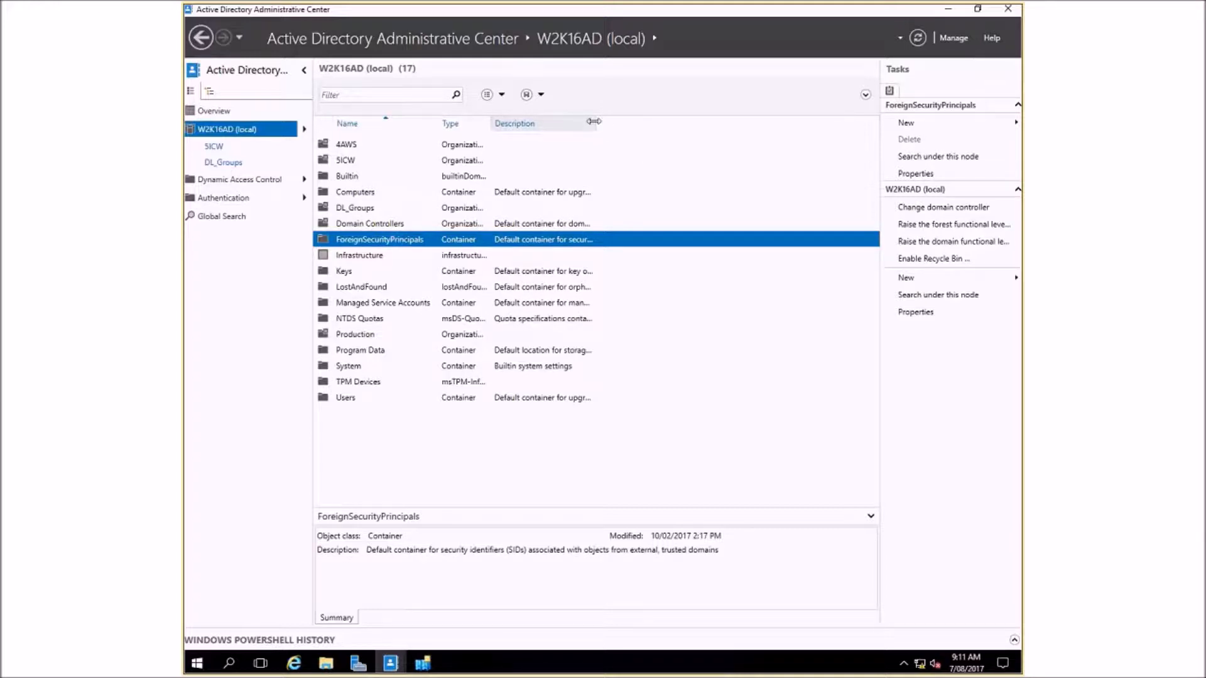
{"action": "left_click_drag", "start_coordinate": [595, 121], "coordinate": [752, 107]}
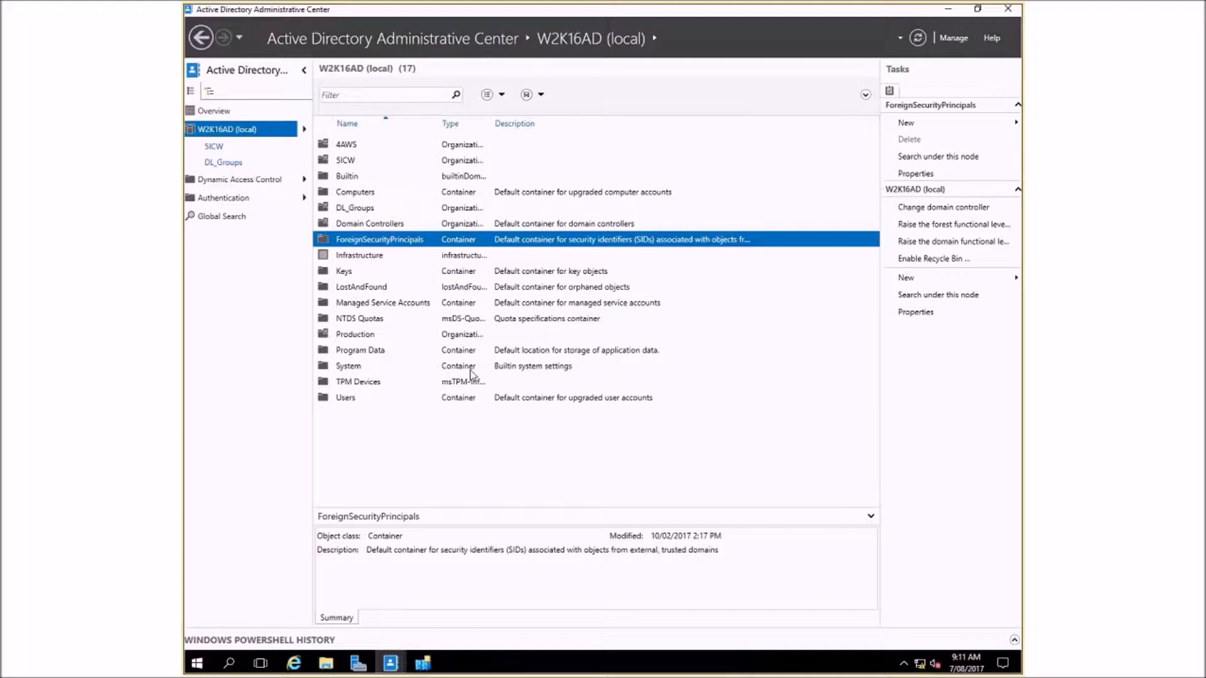
- Compare the 4AWS and 5ICW organizational units and open the contents of each
{"action": "left_click", "coordinate": [347, 146]}
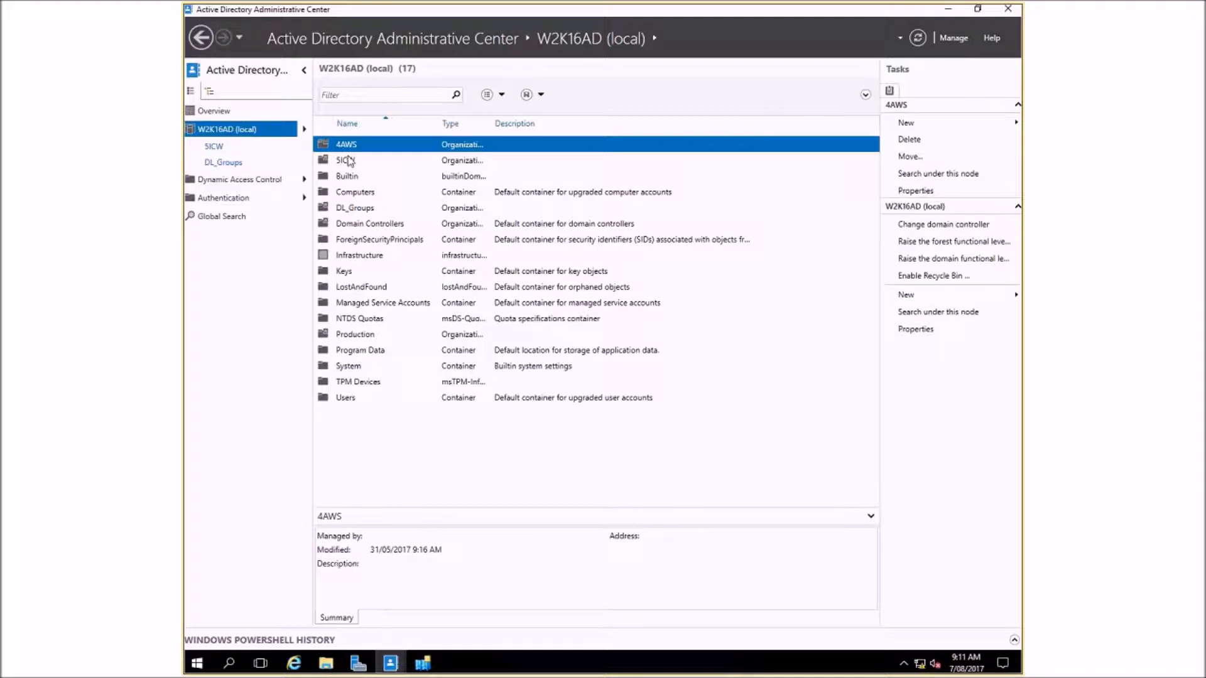
{"action": "left_click", "coordinate": [339, 165]}
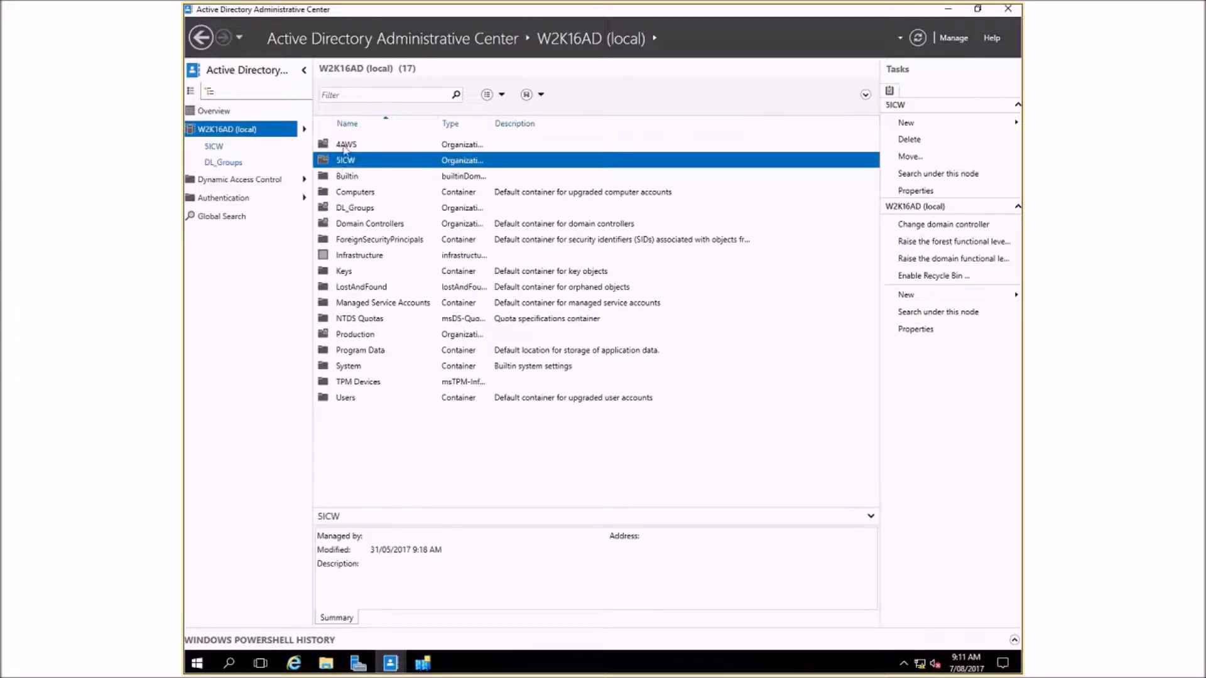
{"action": "double_click", "coordinate": [345, 146]}
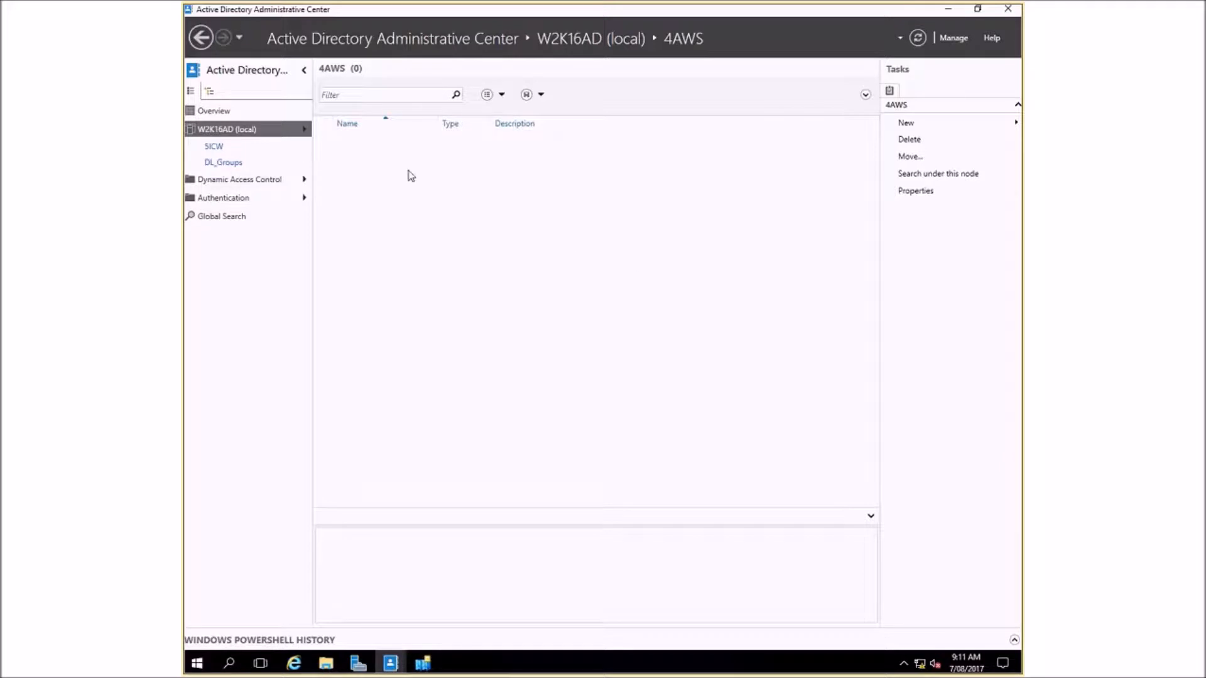
{"action": "left_click", "coordinate": [215, 148]}
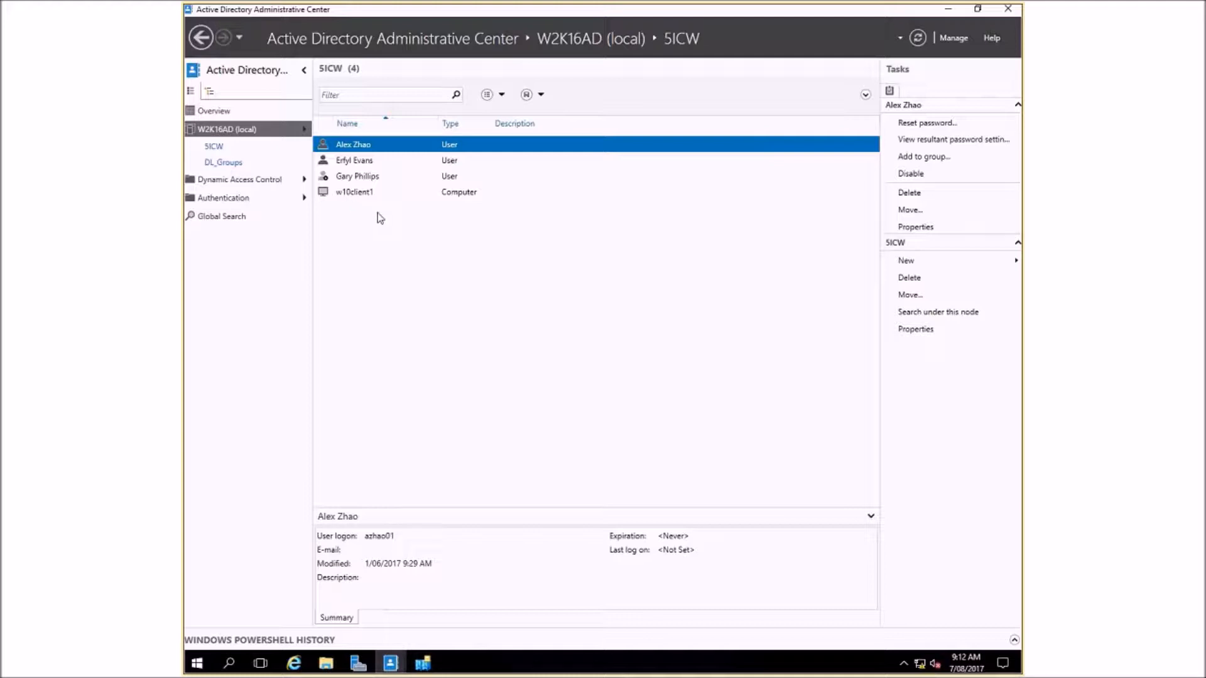
- Review the actions available for the 5ICW unit and for the first user listed in it
{"action": "right_click", "coordinate": [361, 245]}
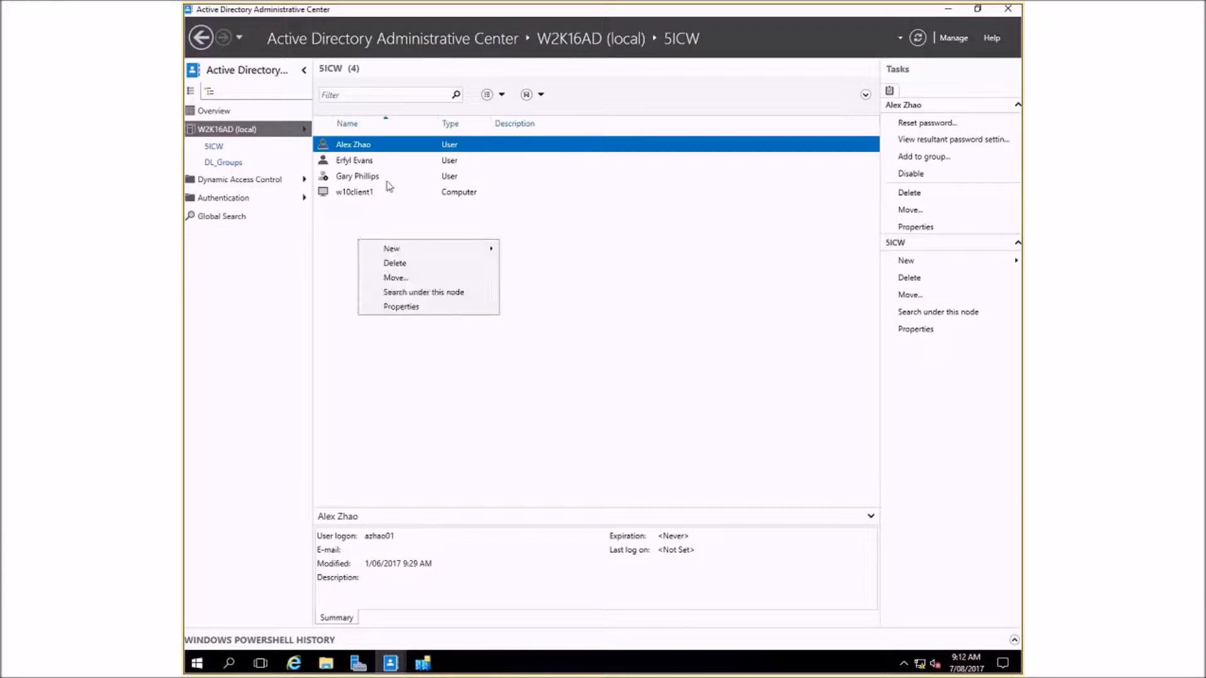
{"action": "left_click", "coordinate": [372, 151]}
{"action": "right_click", "coordinate": [372, 151]}
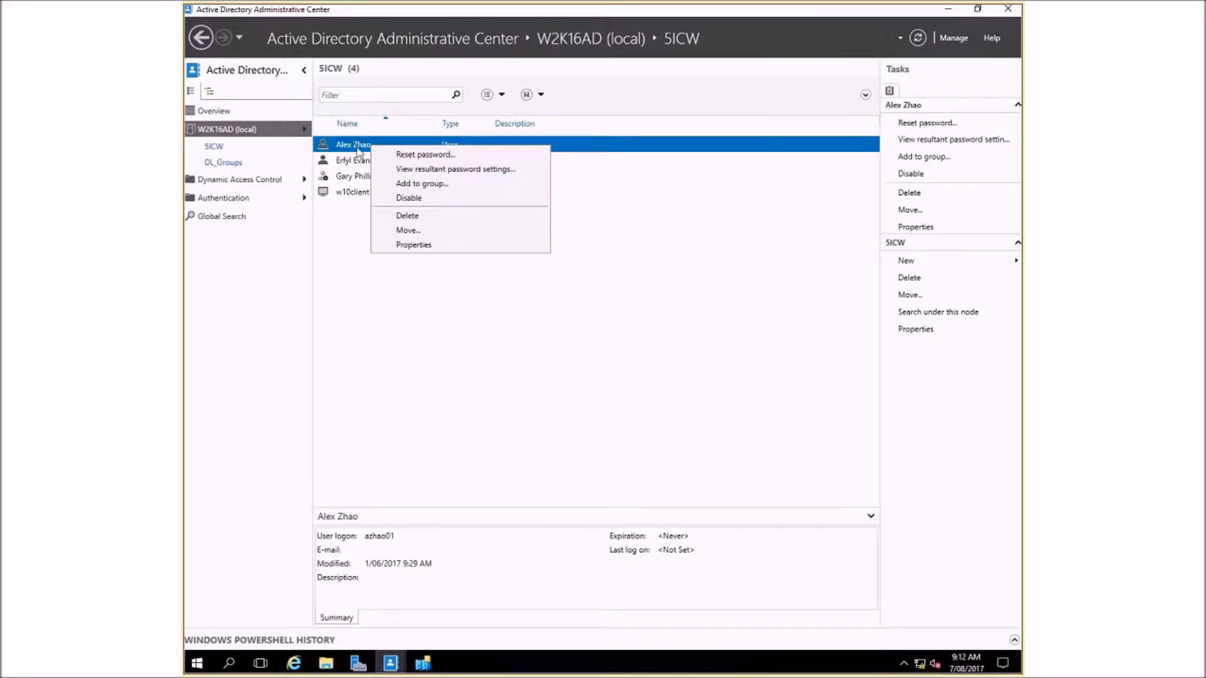
{"action": "left_click", "coordinate": [369, 146]}
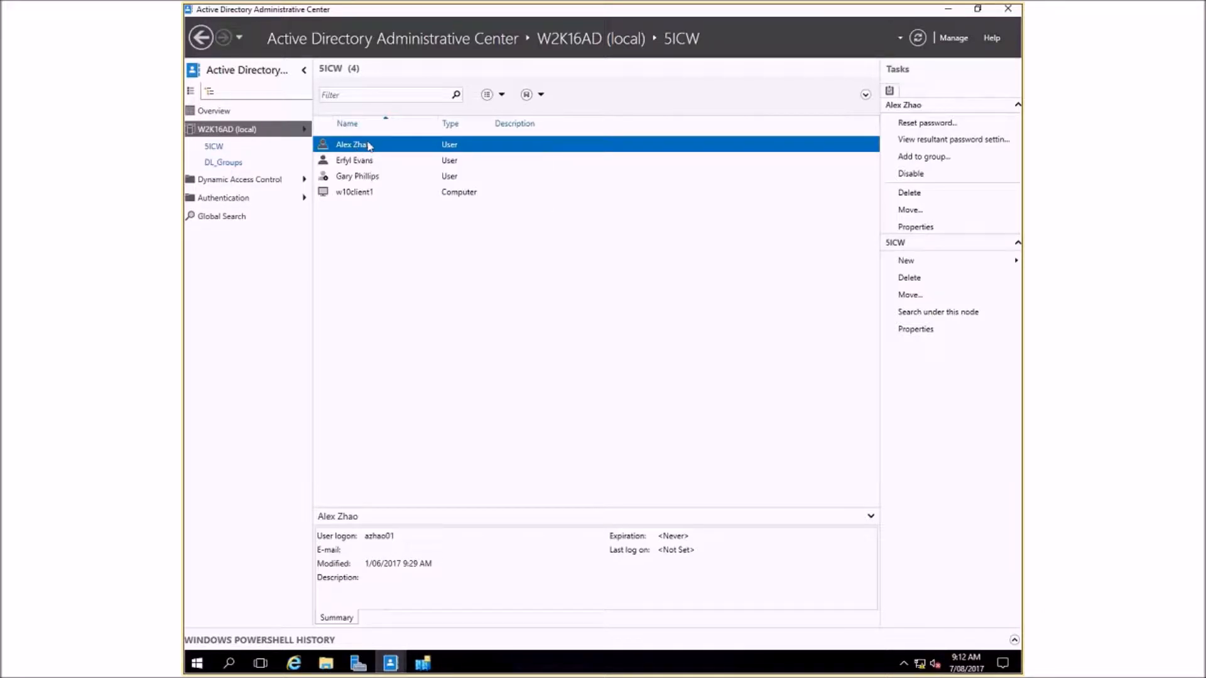
{"action": "right_click", "coordinate": [370, 147]}
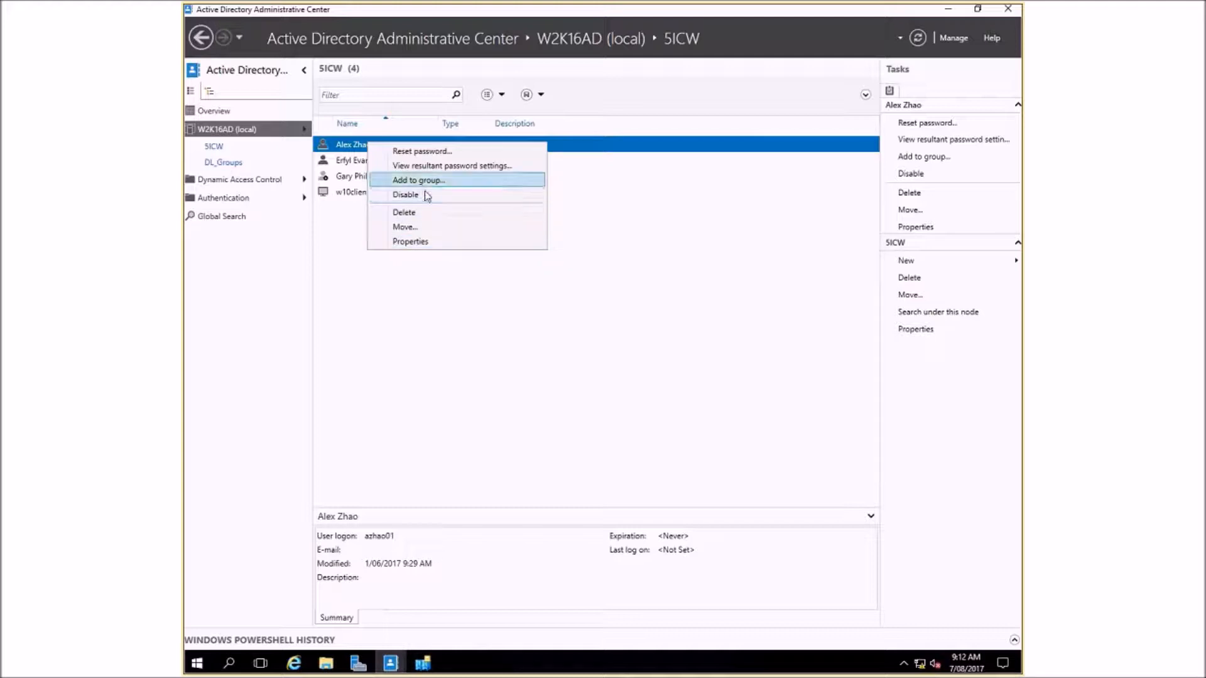
{"action": "left_click", "coordinate": [805, 276]}
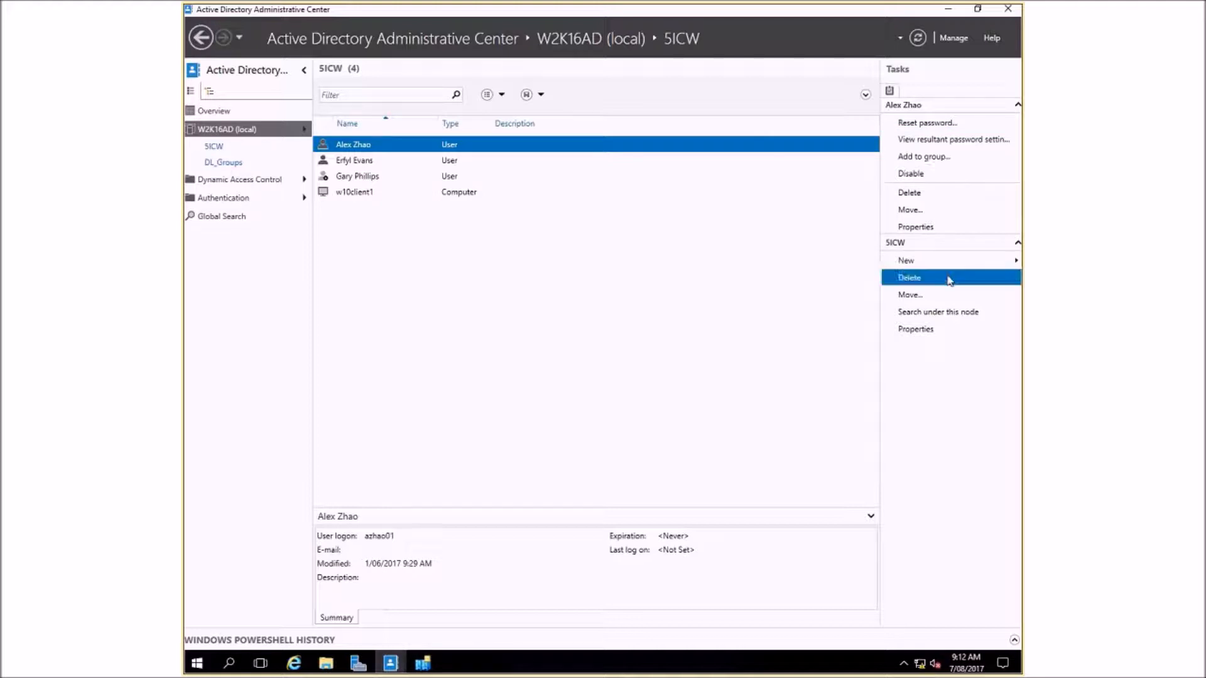
- Create an organizational unit named "Mon 9am Class" inside 5ICW
{"action": "right_click", "coordinate": [348, 246]}
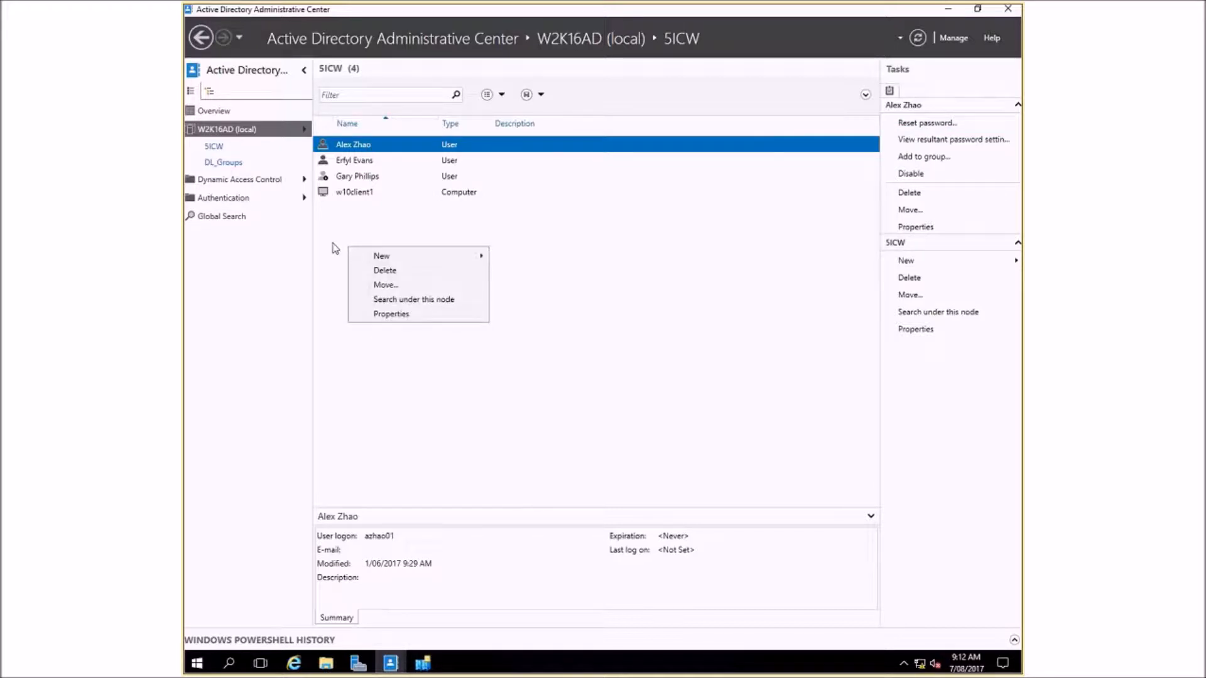
{"action": "mouse_move", "coordinate": [450, 261]}
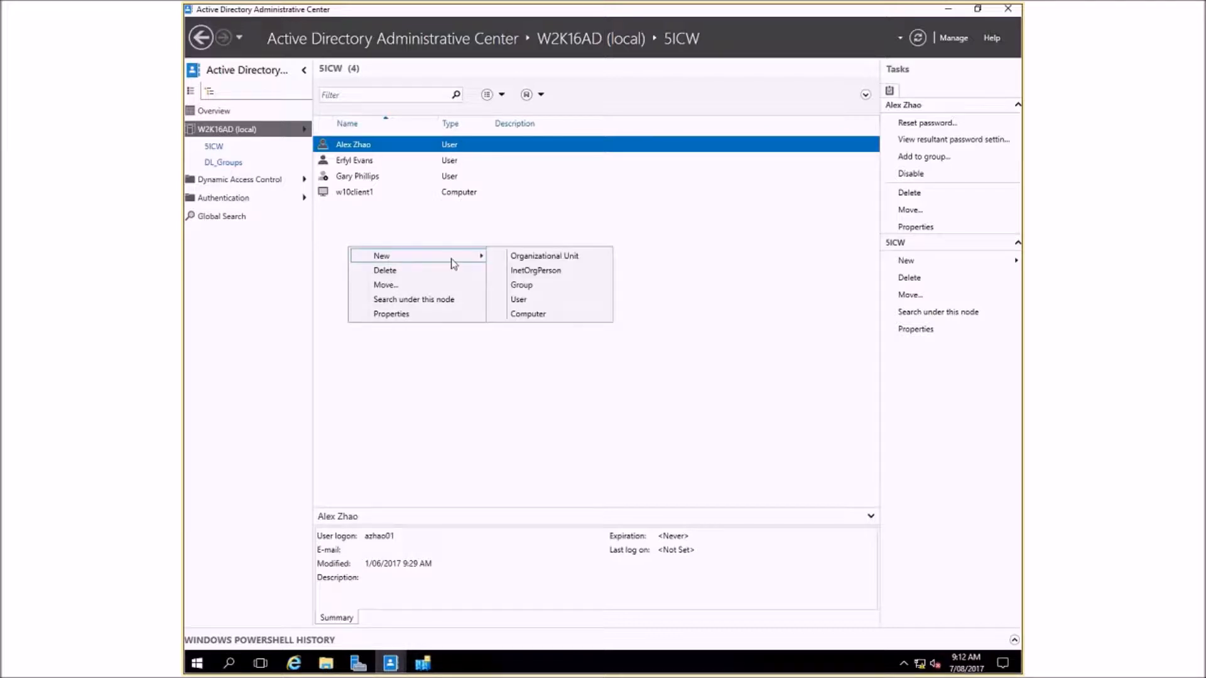
{"action": "left_click", "coordinate": [544, 257]}
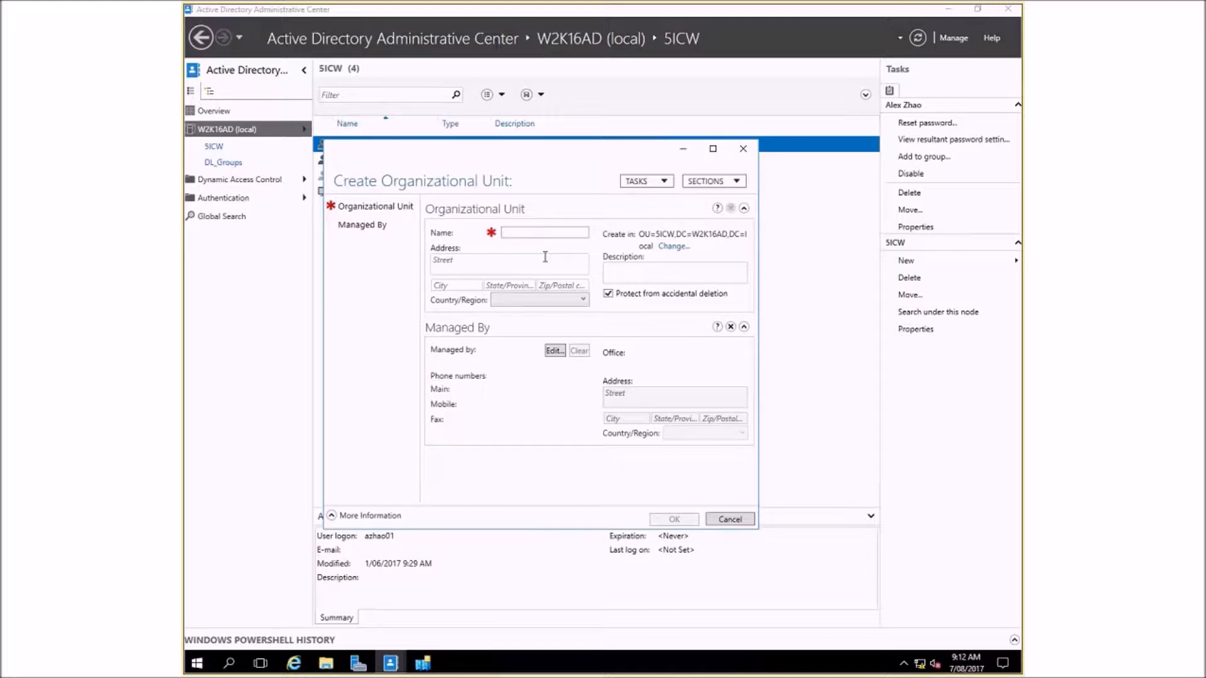
{"action": "type", "text": "Mo"}
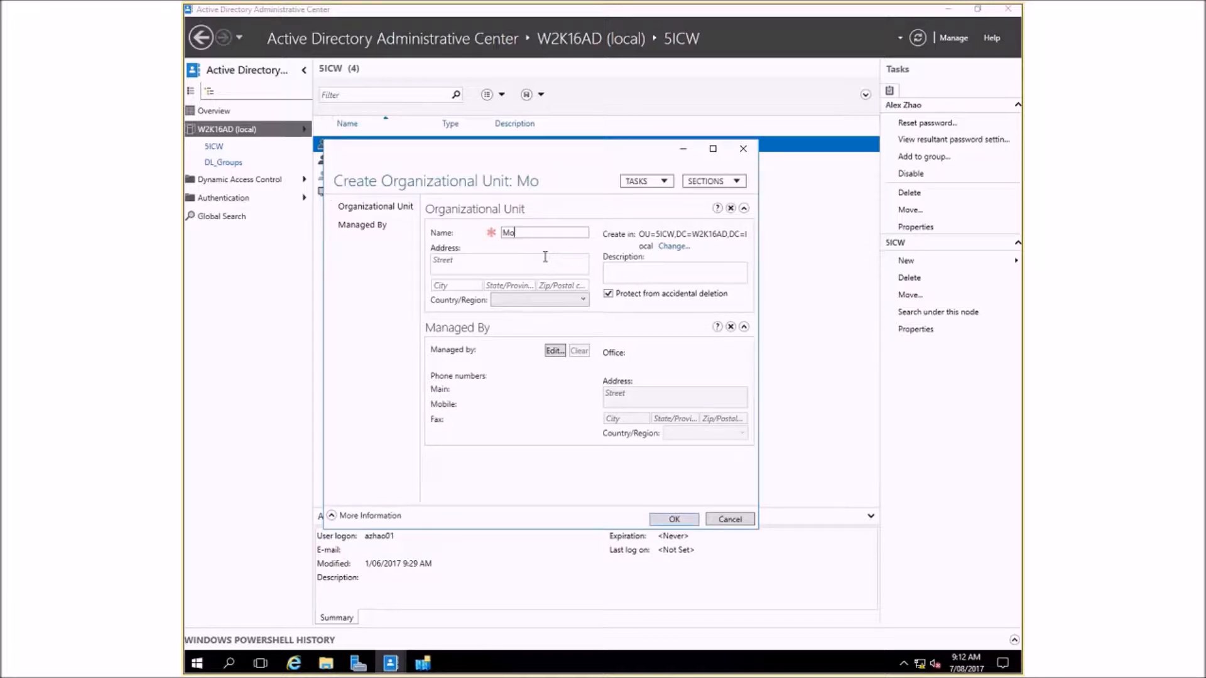
{"action": "type", "text": "n (am Class"}
{"action": "left_click", "coordinate": [524, 233]}
{"action": "key", "text": "BackSpace"}
{"action": "type", "text": "9"}
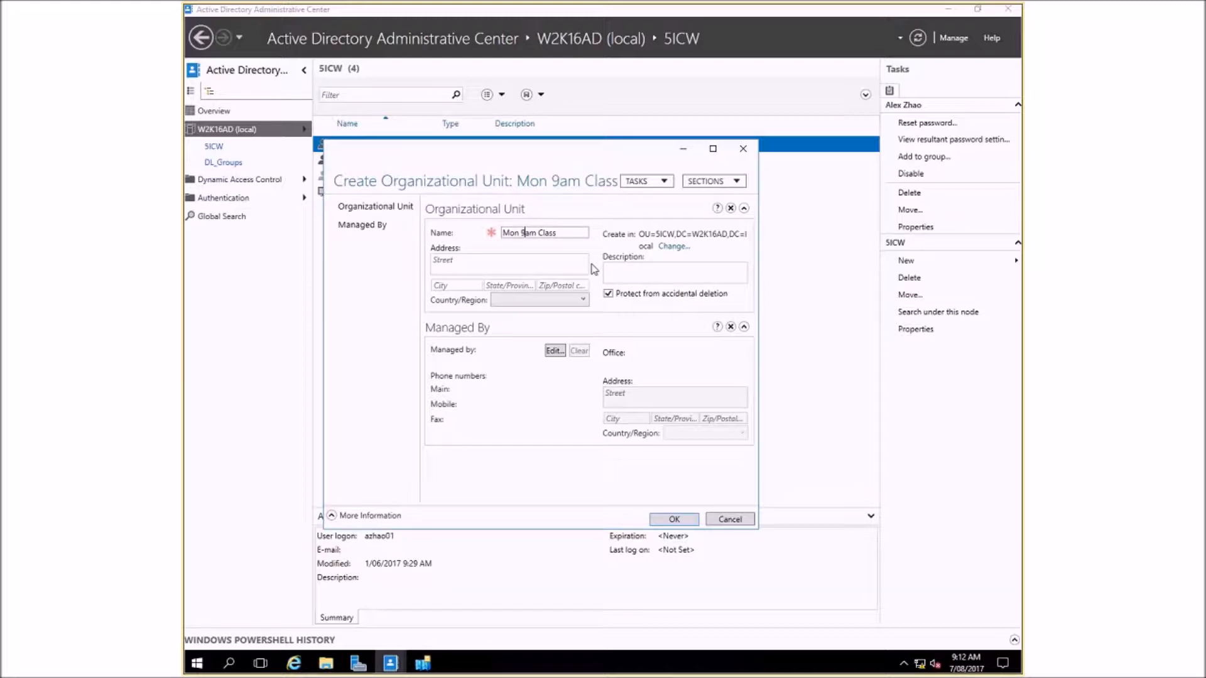
{"action": "left_click", "coordinate": [713, 151]}
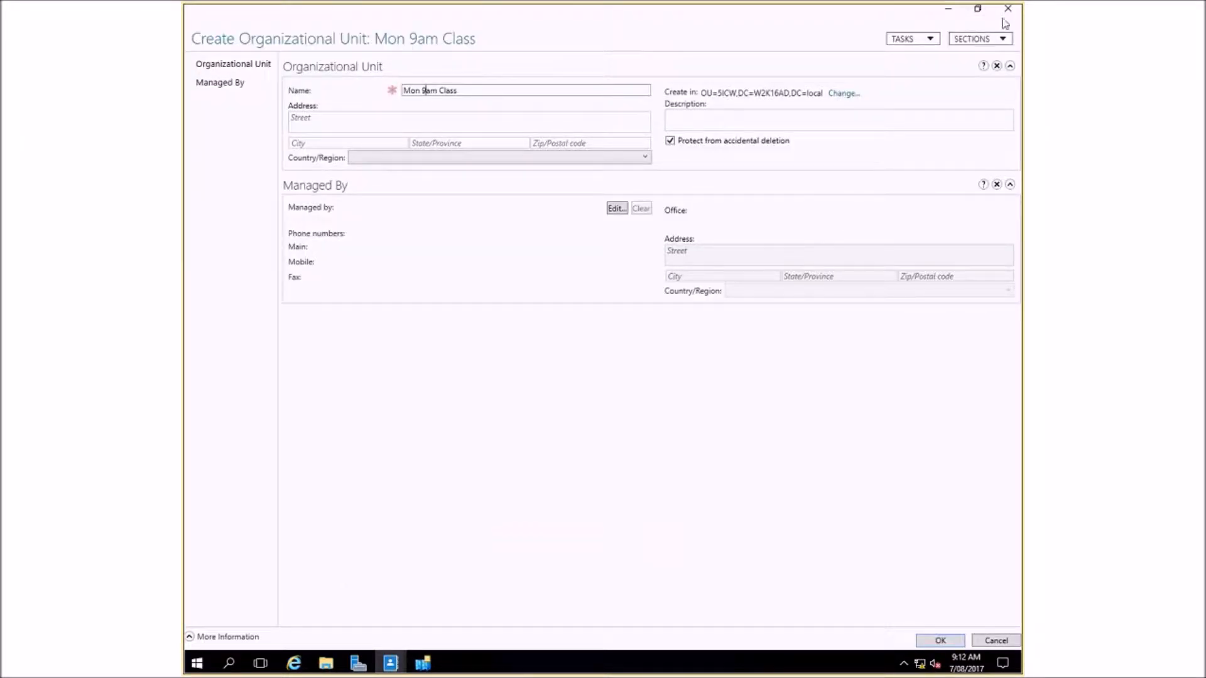
{"action": "left_click", "coordinate": [942, 640]}
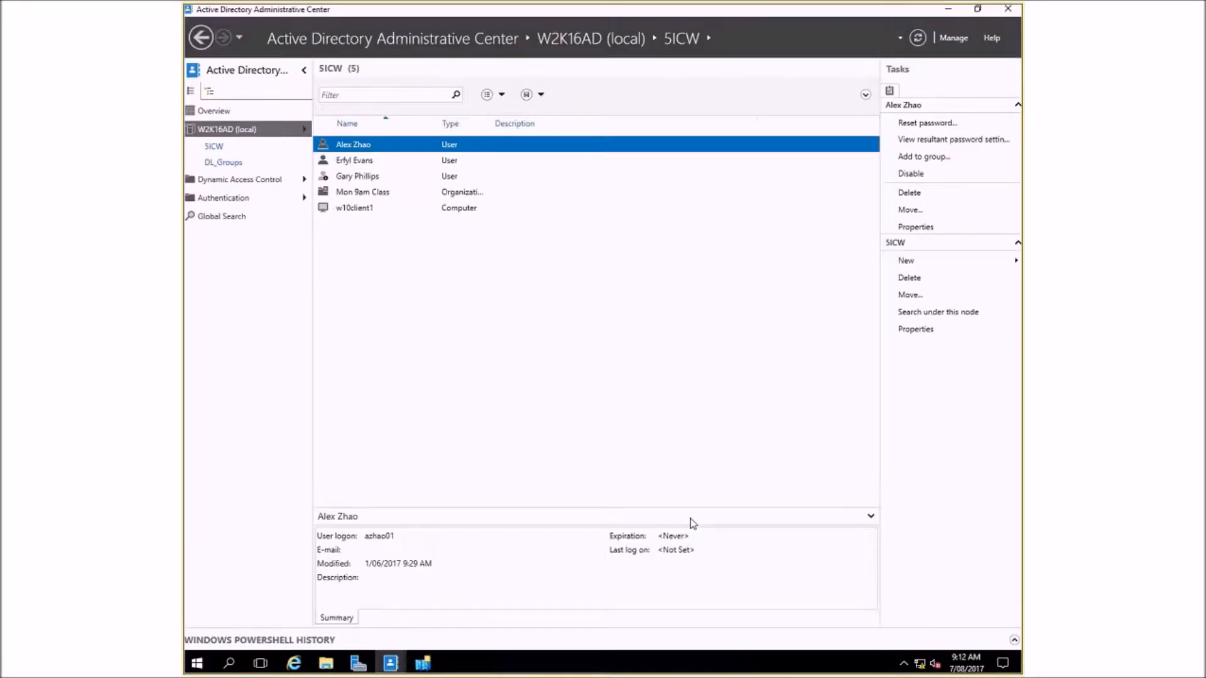
- Start a new user inside the Mon 9am Class unit and enter the user's first name, last name and UPN logon name
{"action": "left_click", "coordinate": [344, 192]}
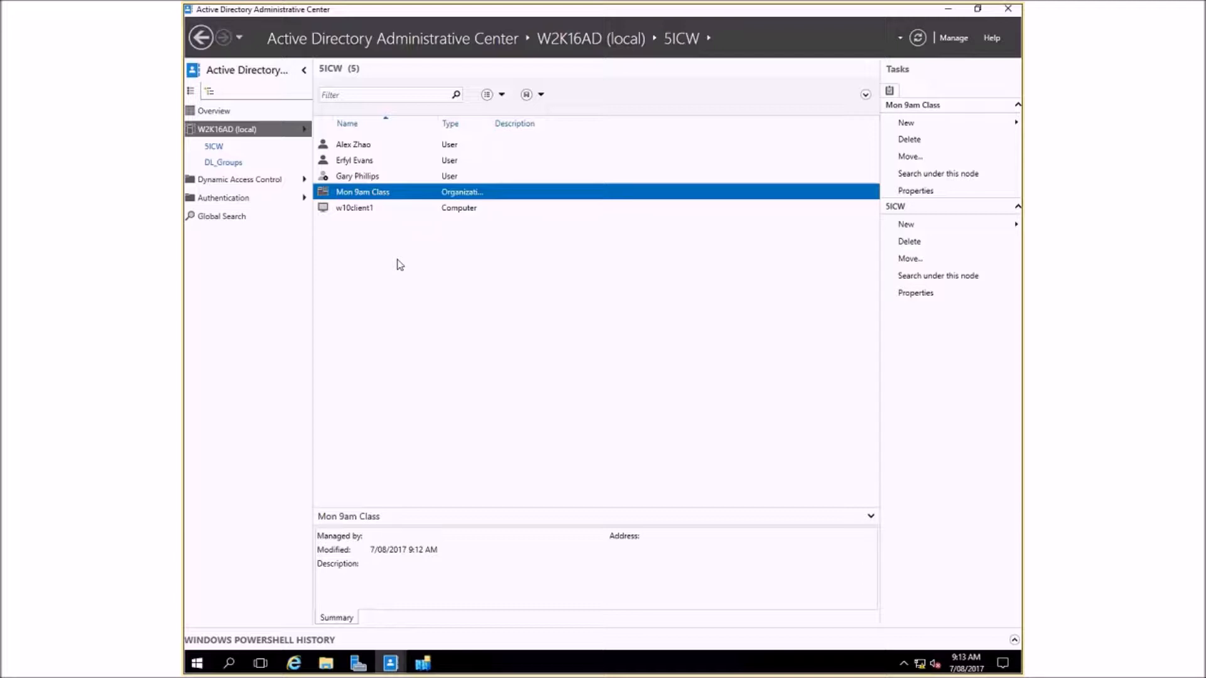
{"action": "double_click", "coordinate": [338, 195]}
{"action": "right_click", "coordinate": [385, 182]}
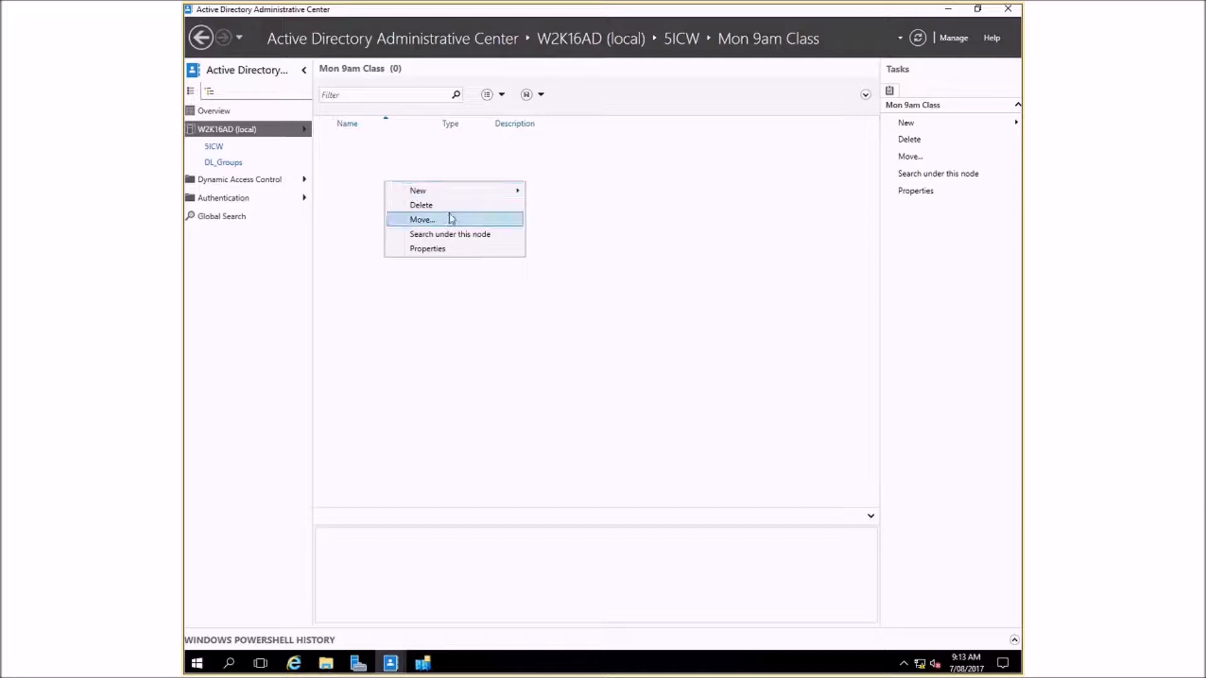
{"action": "mouse_move", "coordinate": [511, 193]}
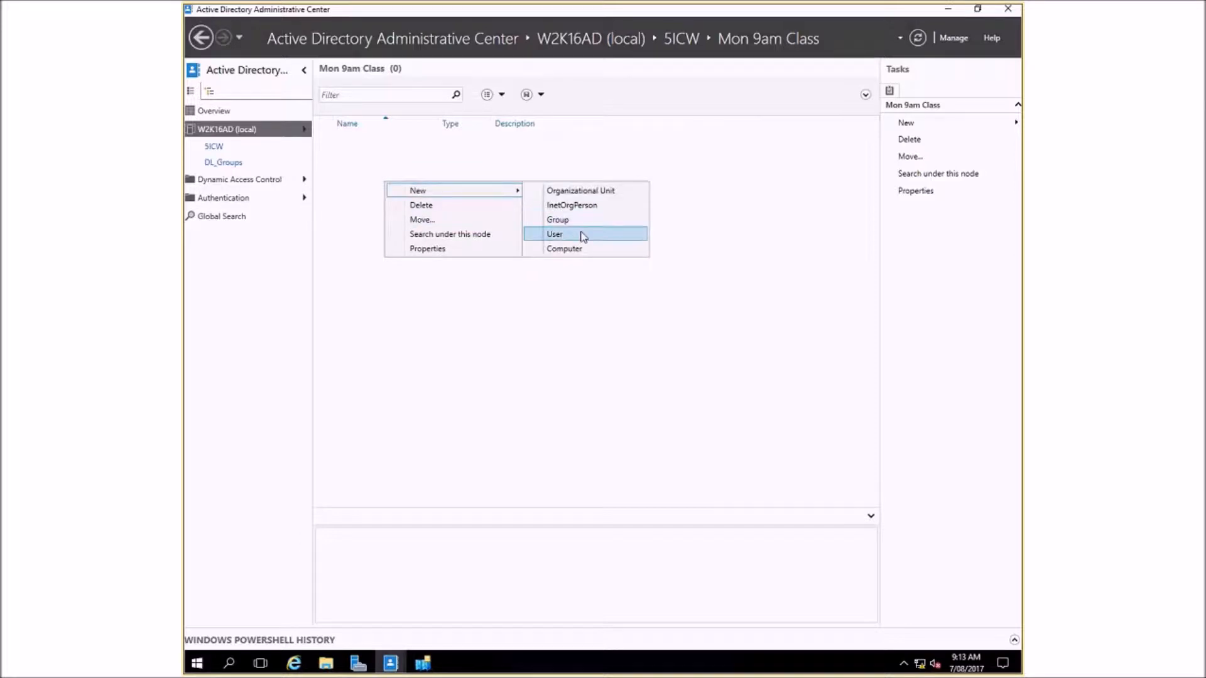
{"action": "left_click", "coordinate": [578, 235]}
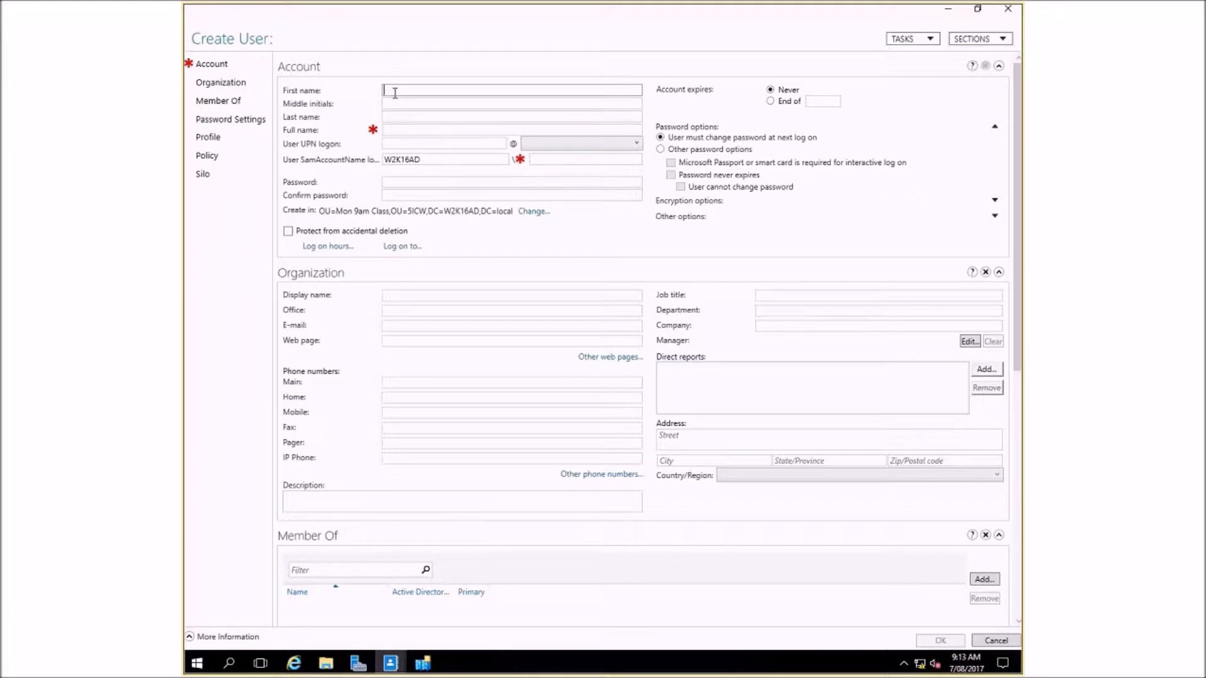
{"action": "left_click", "coordinate": [392, 116]}
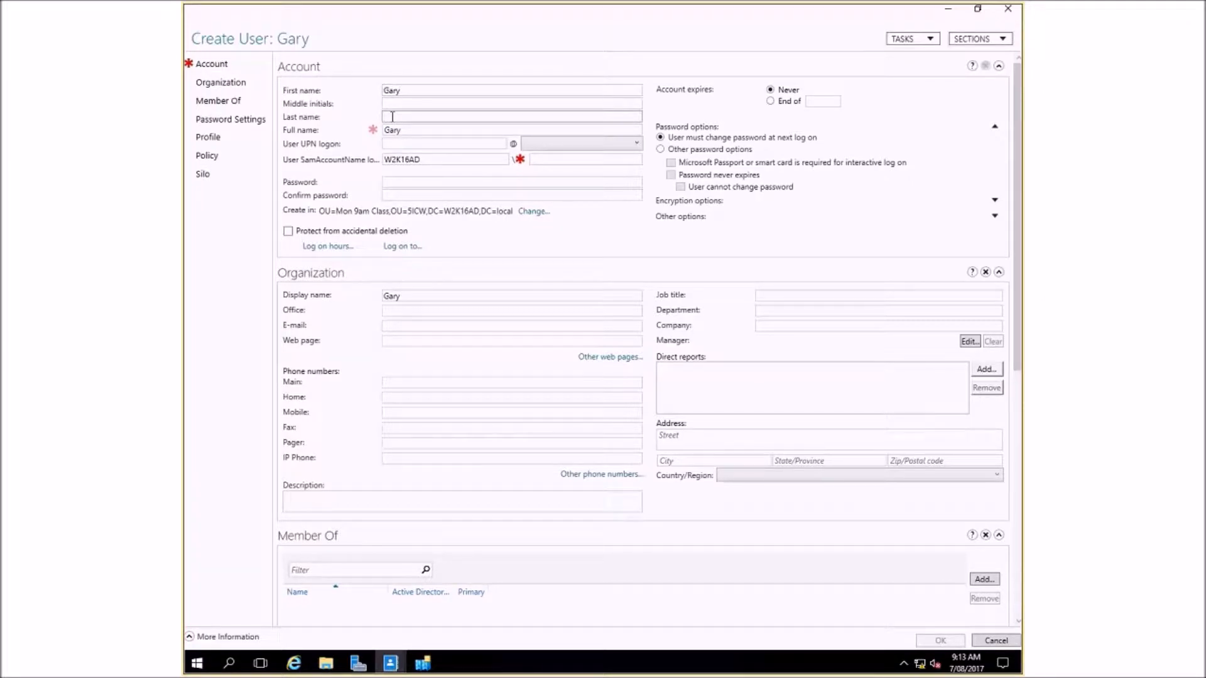
{"action": "left_click", "coordinate": [405, 146]}
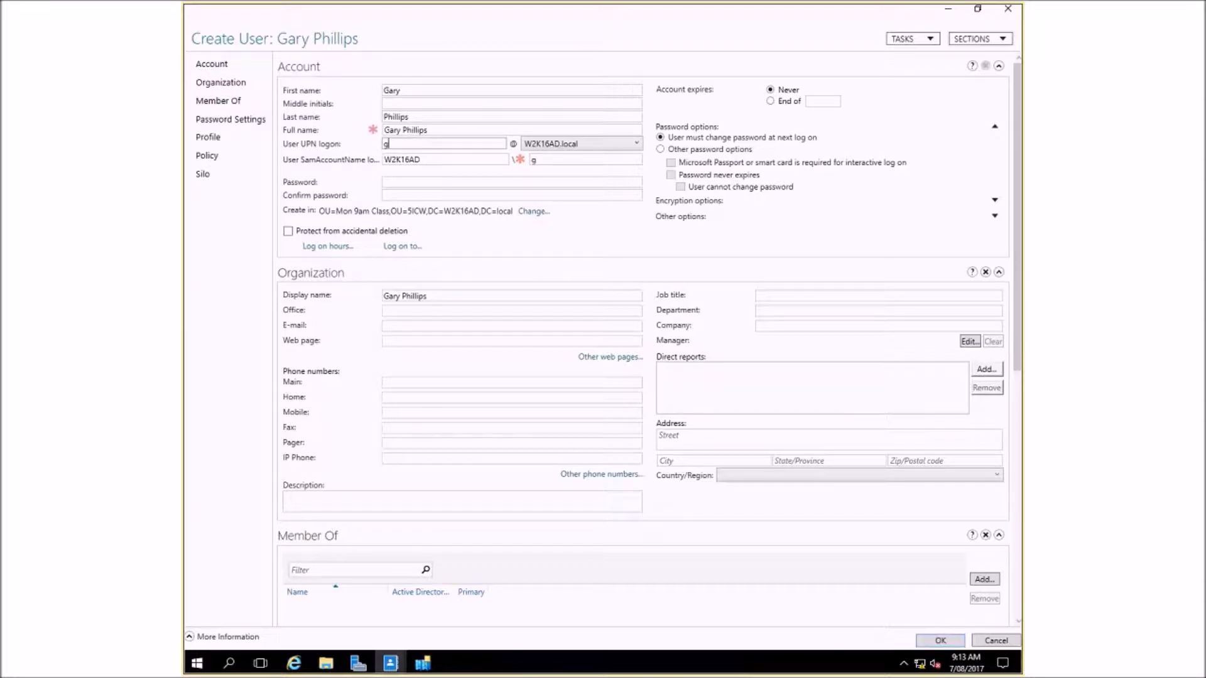
- Enter the account password, repeat it in the confirmation field, and create the user
{"action": "left_click", "coordinate": [413, 182]}
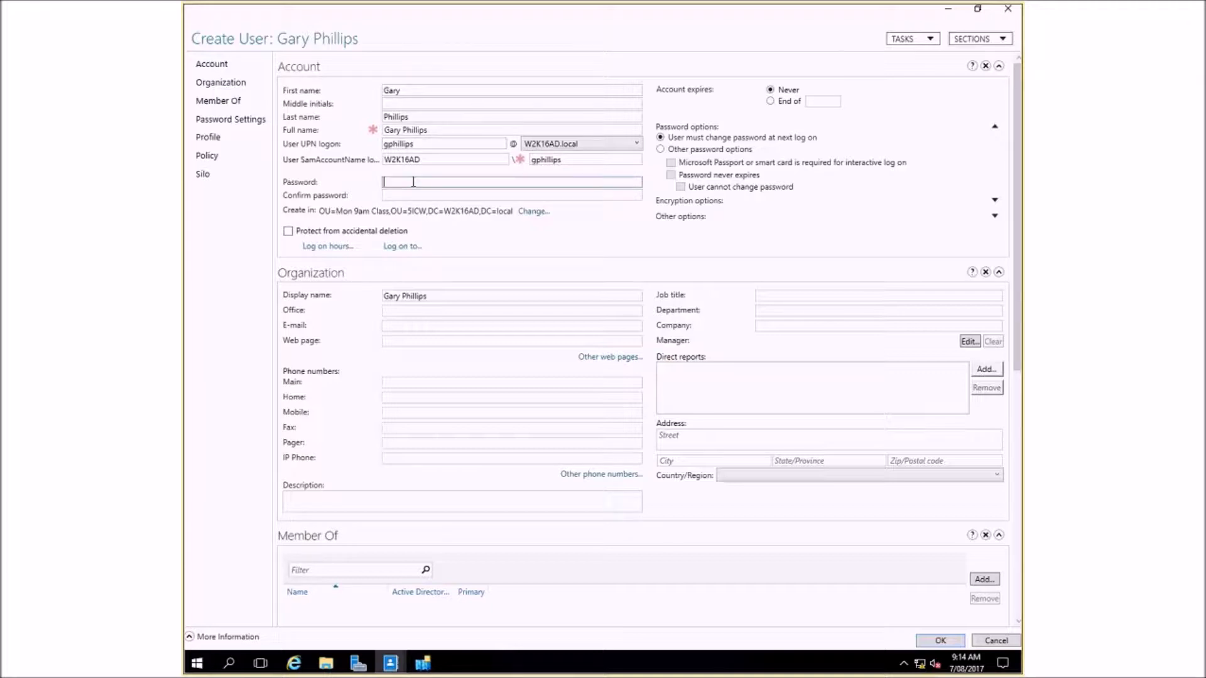
{"action": "type", "text": "Pa$$w0rd1"}
{"action": "key", "text": "Tab"}
{"action": "type", "text": "Pa$$w0rd1"}
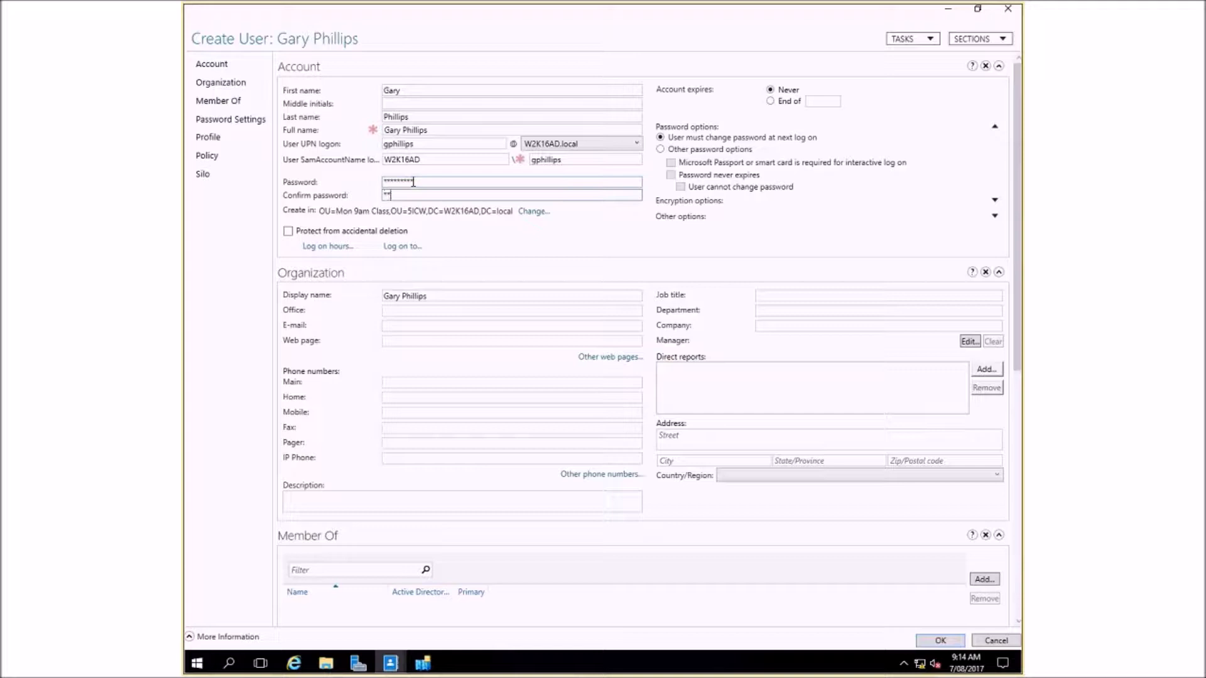
{"action": "type", "text": "1"}
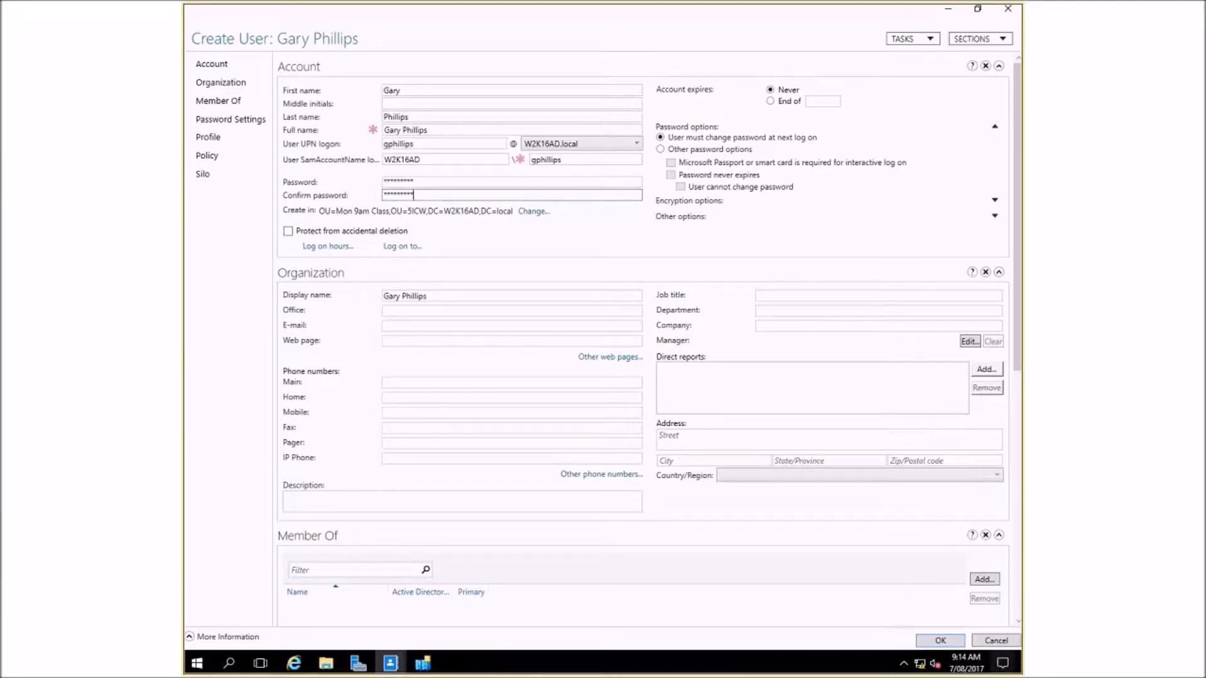
{"action": "left_click", "coordinate": [940, 640]}
{"action": "left_click", "coordinate": [940, 641]}
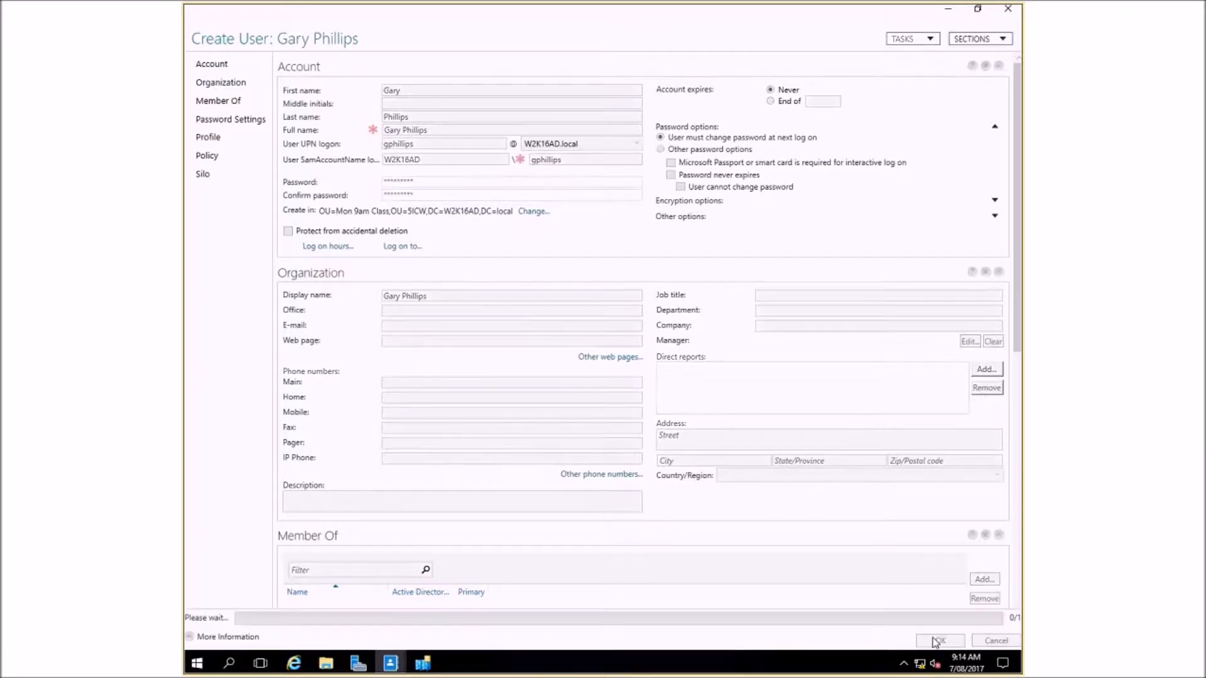
- Select the new user and examine the cmdlets recorded in the Windows PowerShell History, back to the earliest entry
{"action": "left_click", "coordinate": [346, 149]}
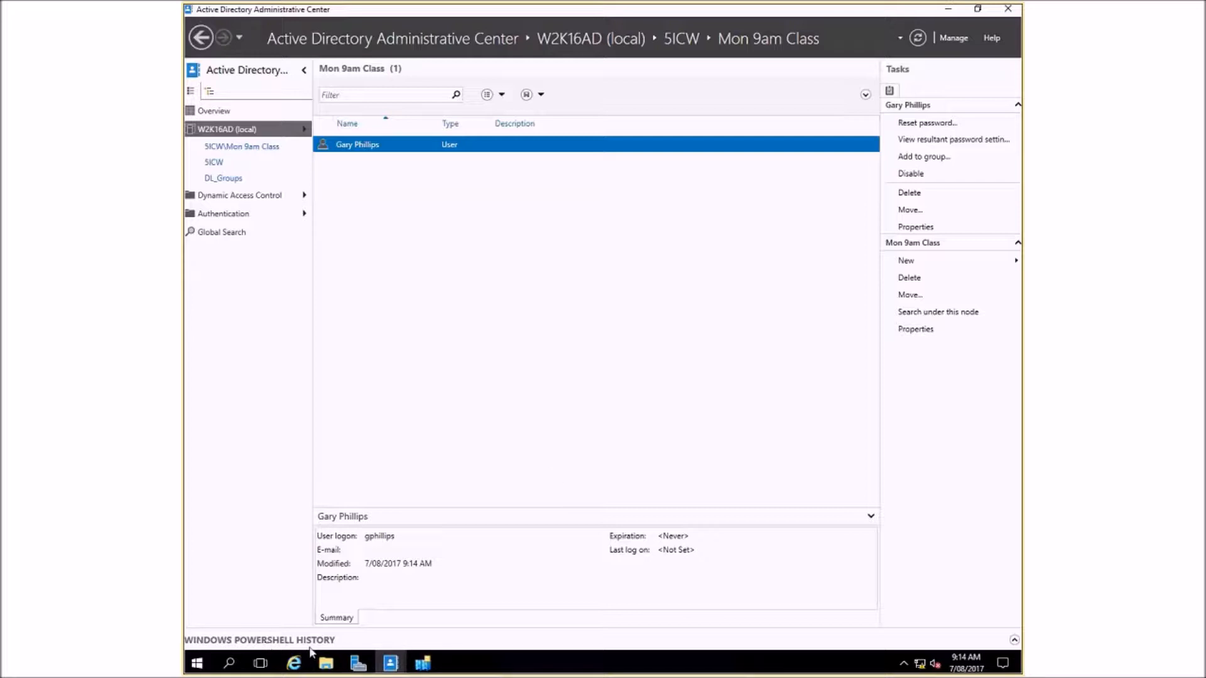
{"action": "left_click", "coordinate": [1016, 641]}
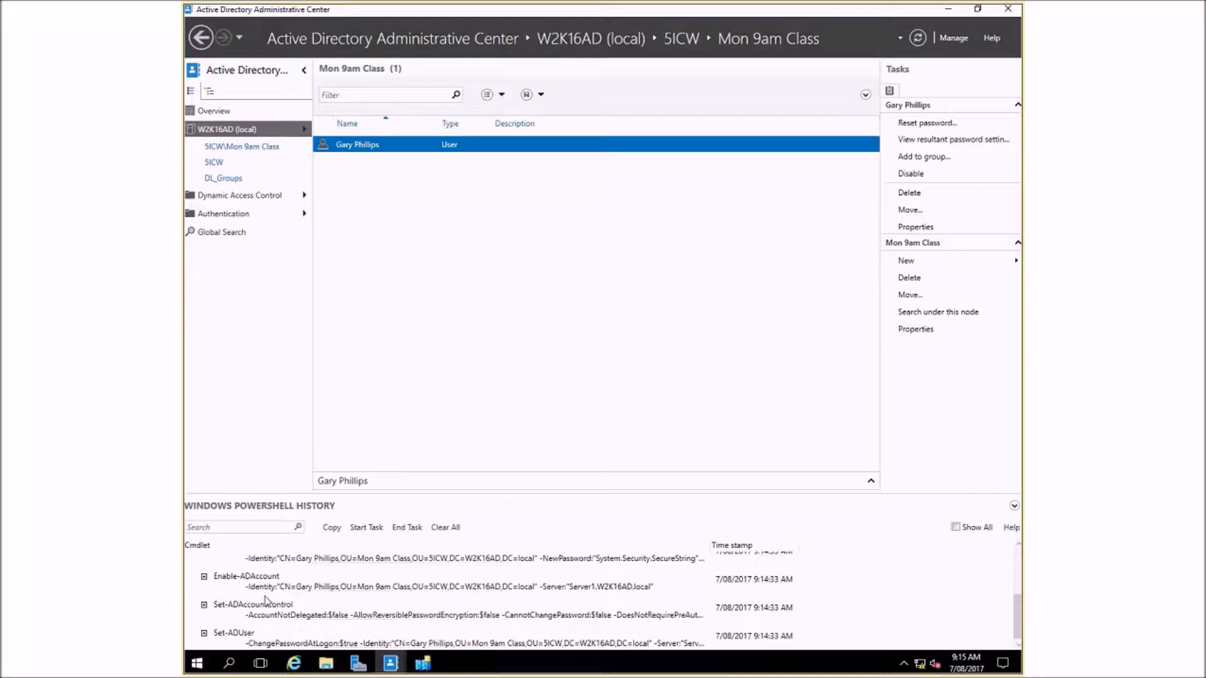
{"action": "scroll", "coordinate": [266, 602], "scroll_direction": "up", "scroll_amount": 4}
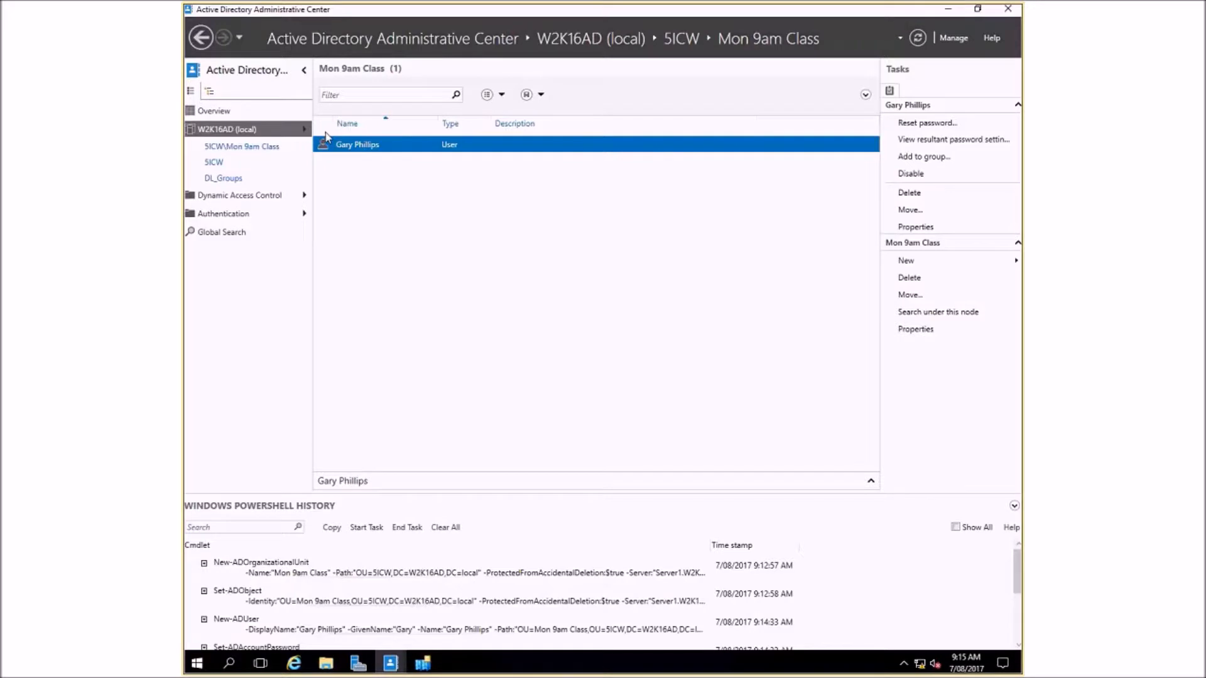
- Move the user from the Mon 9am Class unit into the 4AWS organizational unit, and open 4AWS to check the user's new location
{"action": "right_click", "coordinate": [344, 149]}
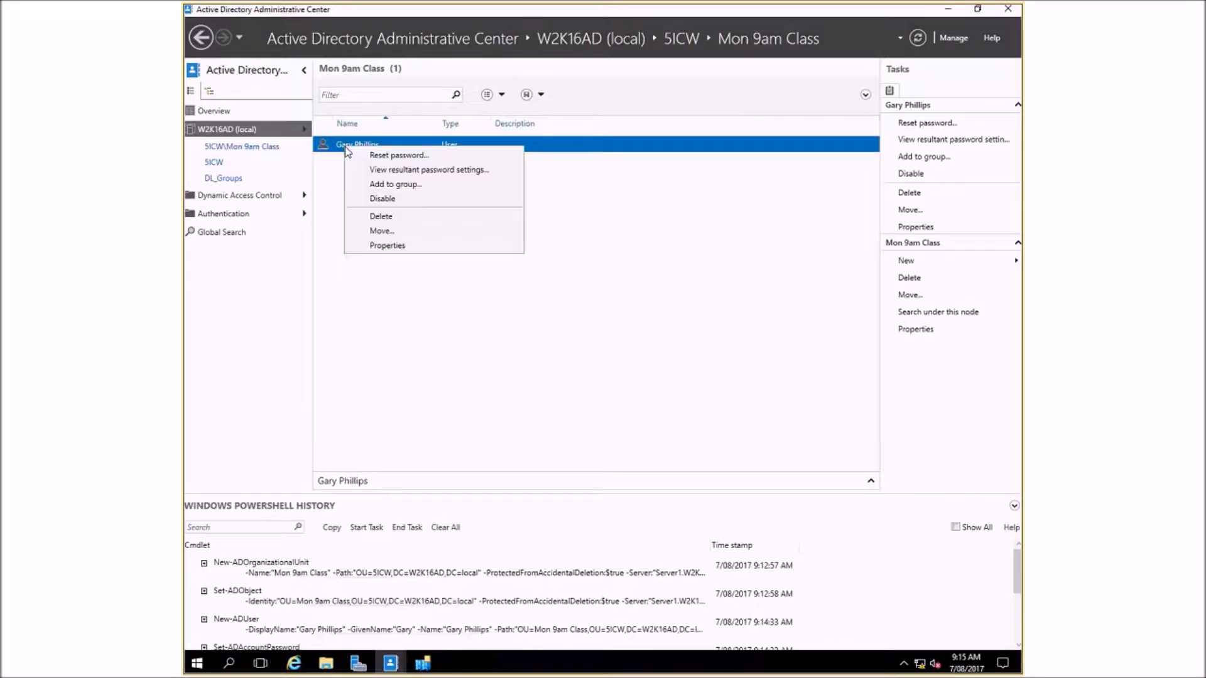
{"action": "left_click", "coordinate": [380, 232]}
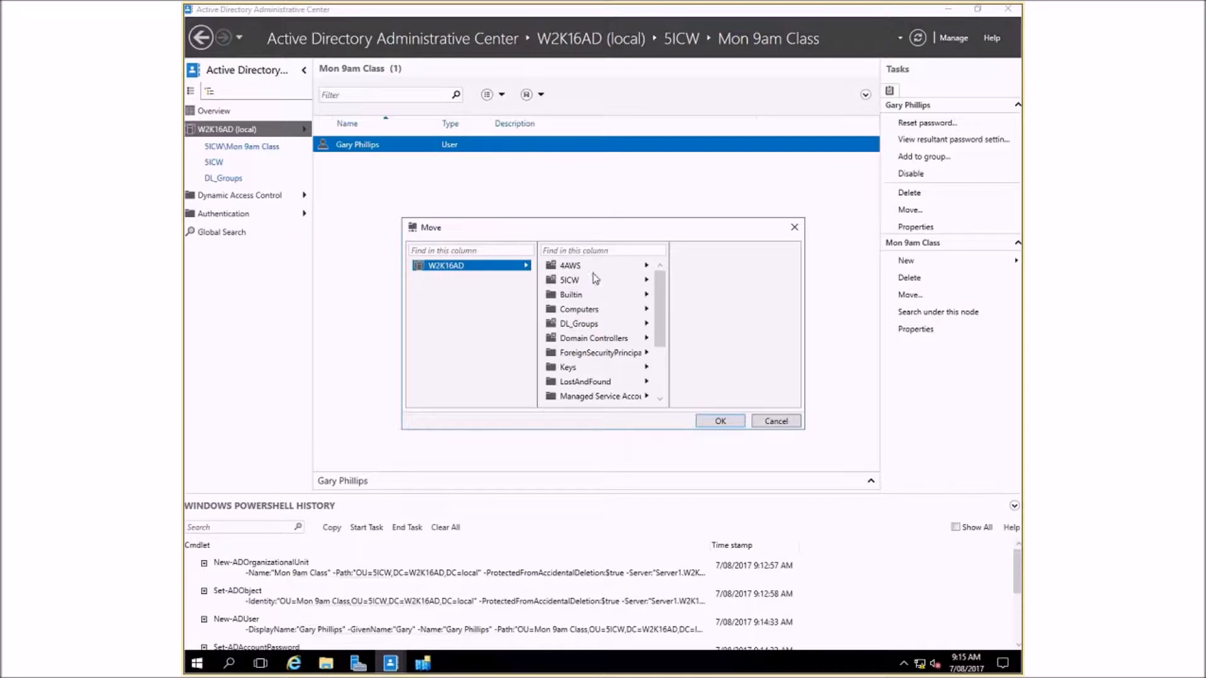
{"action": "left_click", "coordinate": [573, 269]}
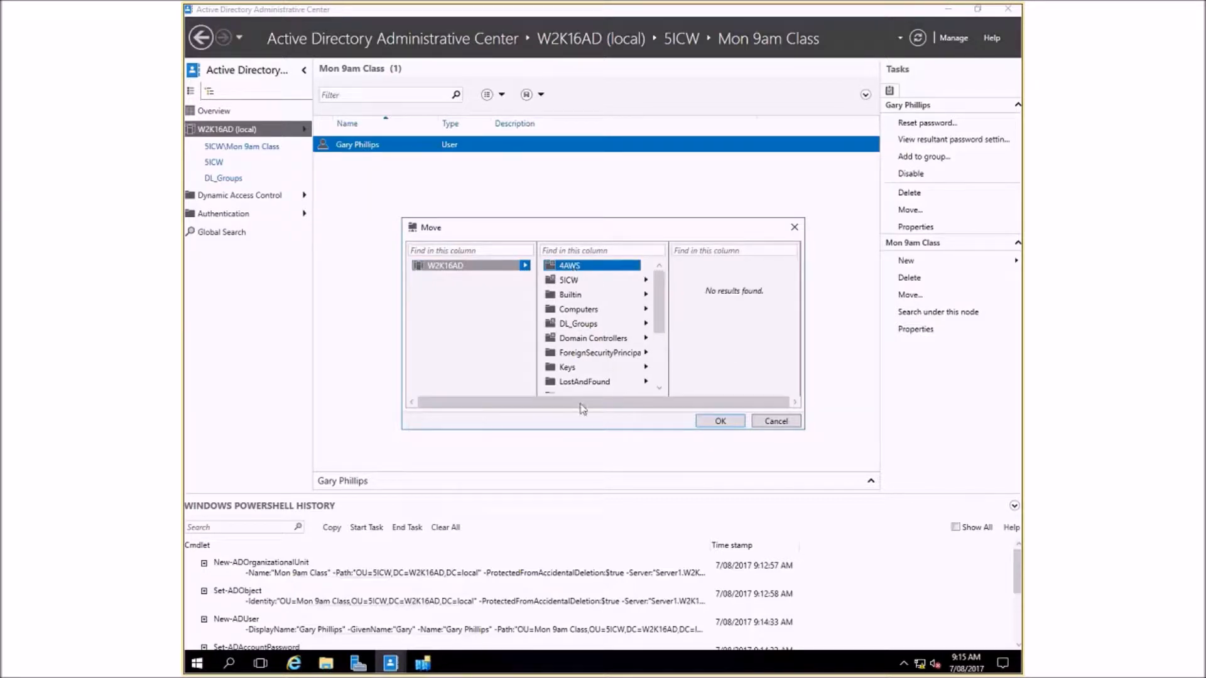
{"action": "left_click", "coordinate": [720, 421]}
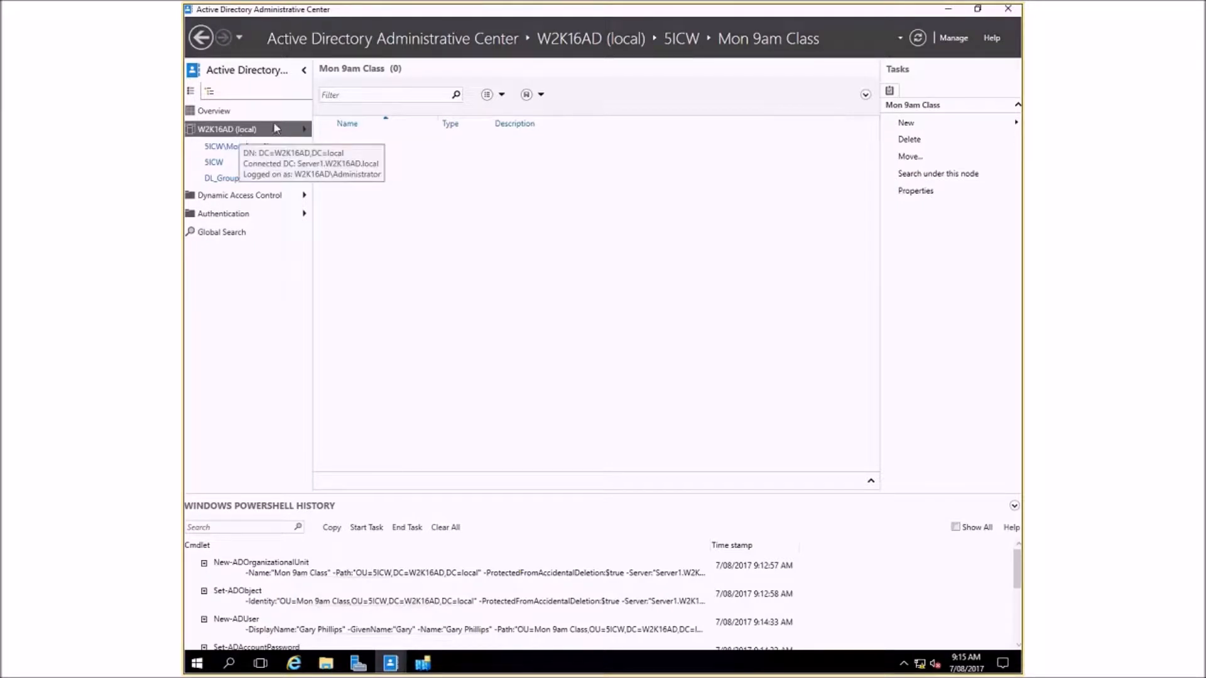
{"action": "left_click", "coordinate": [306, 129]}
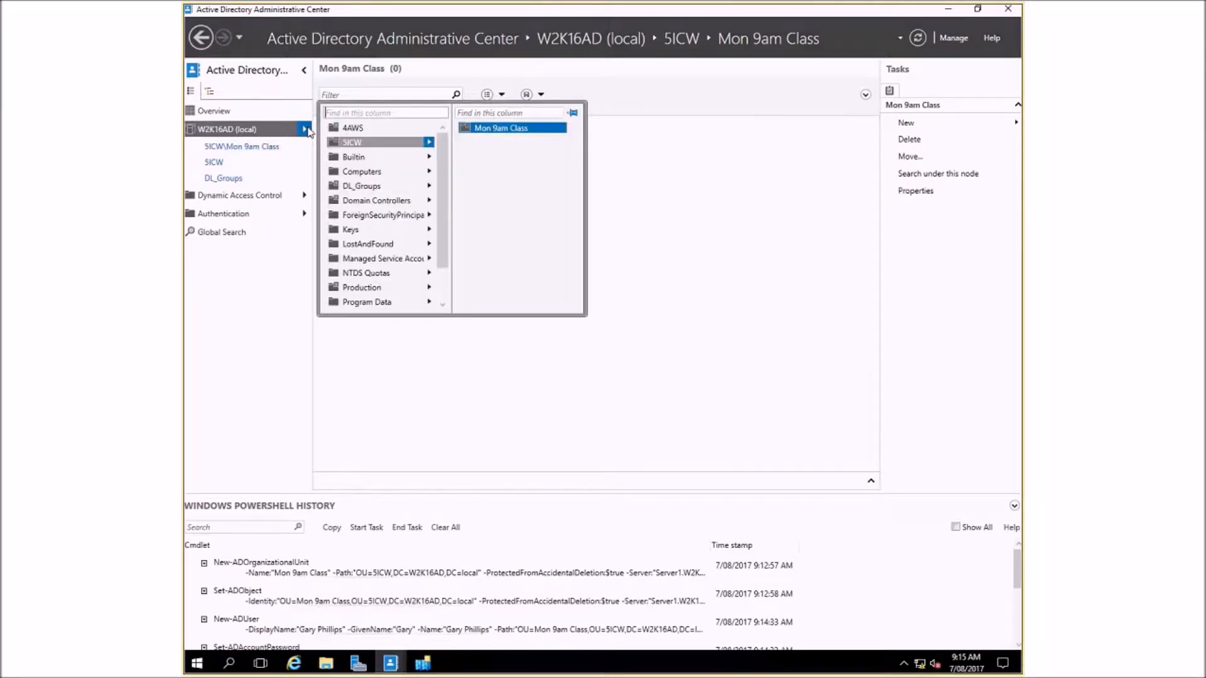
{"action": "left_click", "coordinate": [351, 127]}
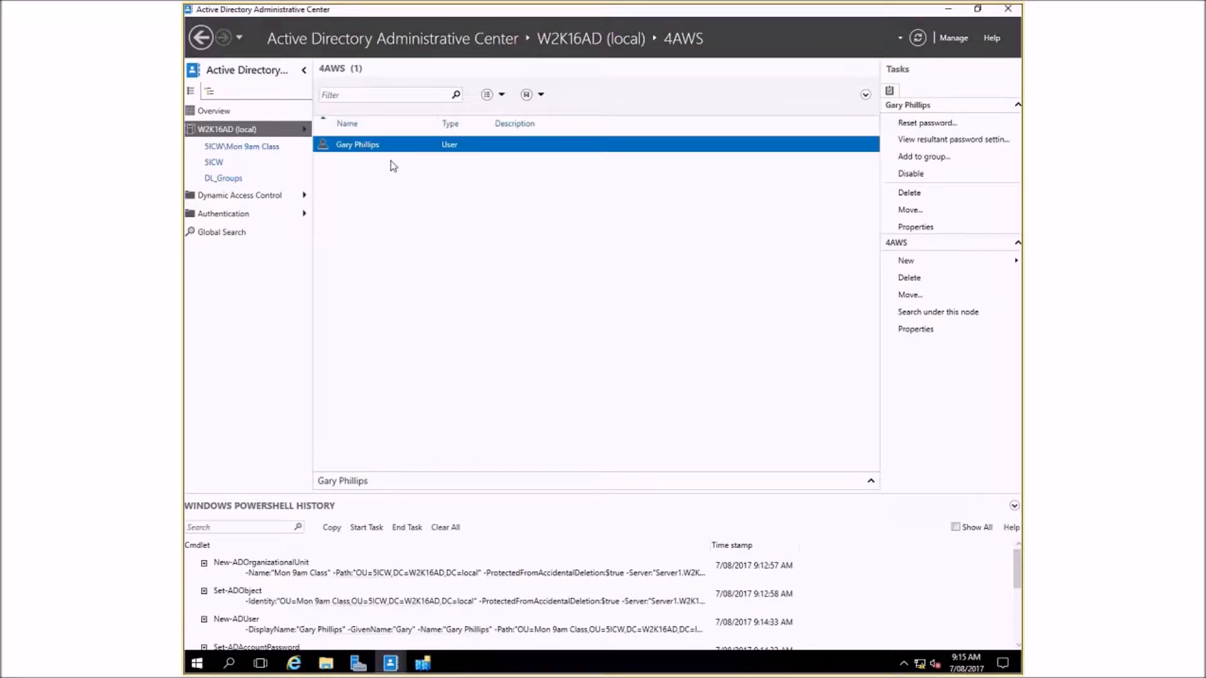
- Try to delete the Mon 9am Class organizational unit from 5ICW
{"action": "left_click", "coordinate": [239, 146]}
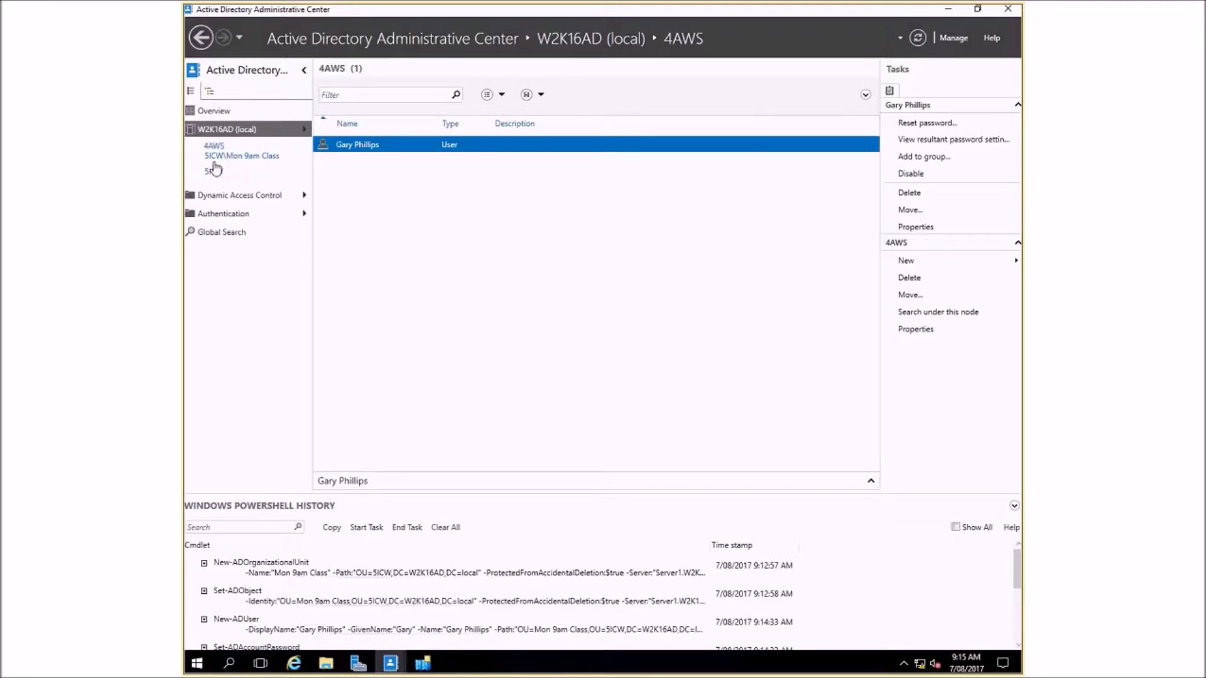
{"action": "left_click", "coordinate": [214, 178]}
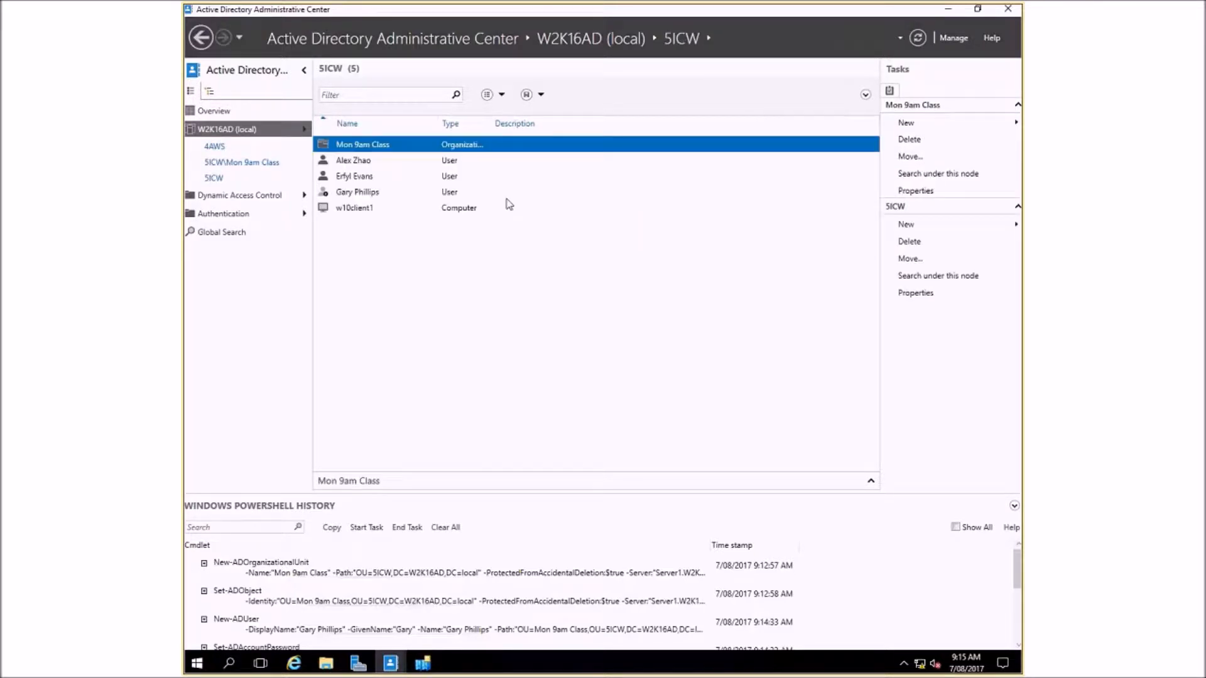
{"action": "right_click", "coordinate": [343, 142]}
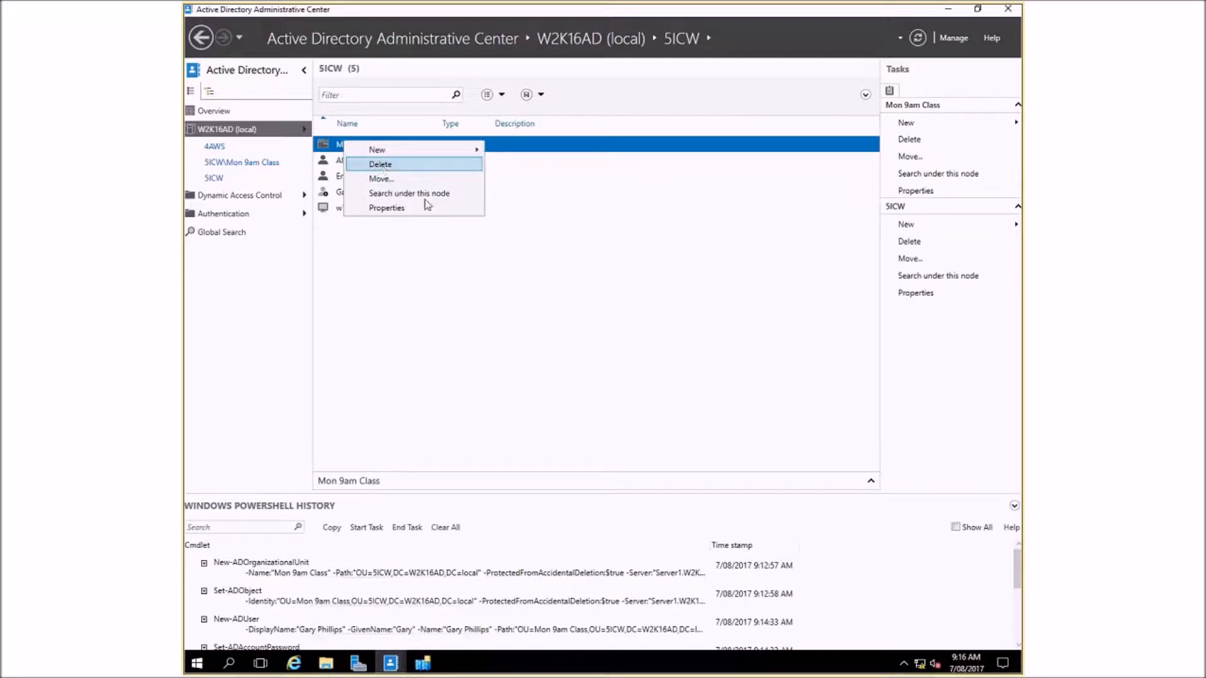
{"action": "left_click", "coordinate": [487, 210]}
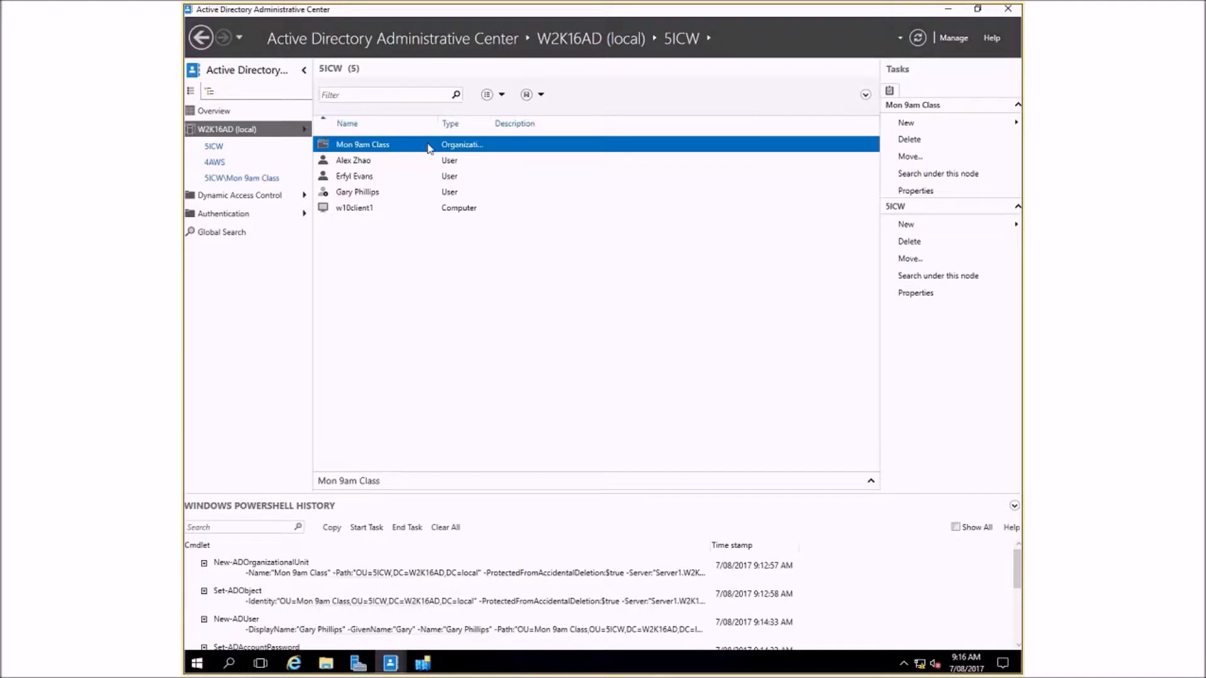
{"action": "key", "text": "Delete"}
{"action": "left_click", "coordinate": [713, 378]}
{"action": "right_click", "coordinate": [373, 140]}
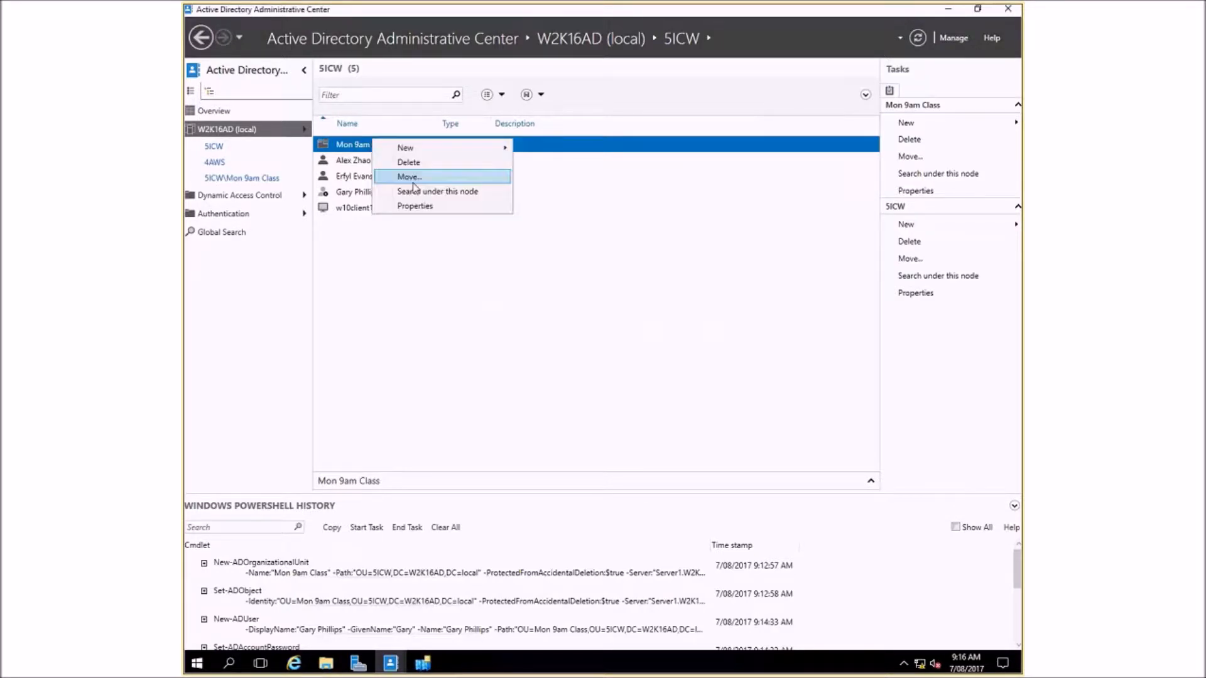
{"action": "left_click", "coordinate": [410, 162]}
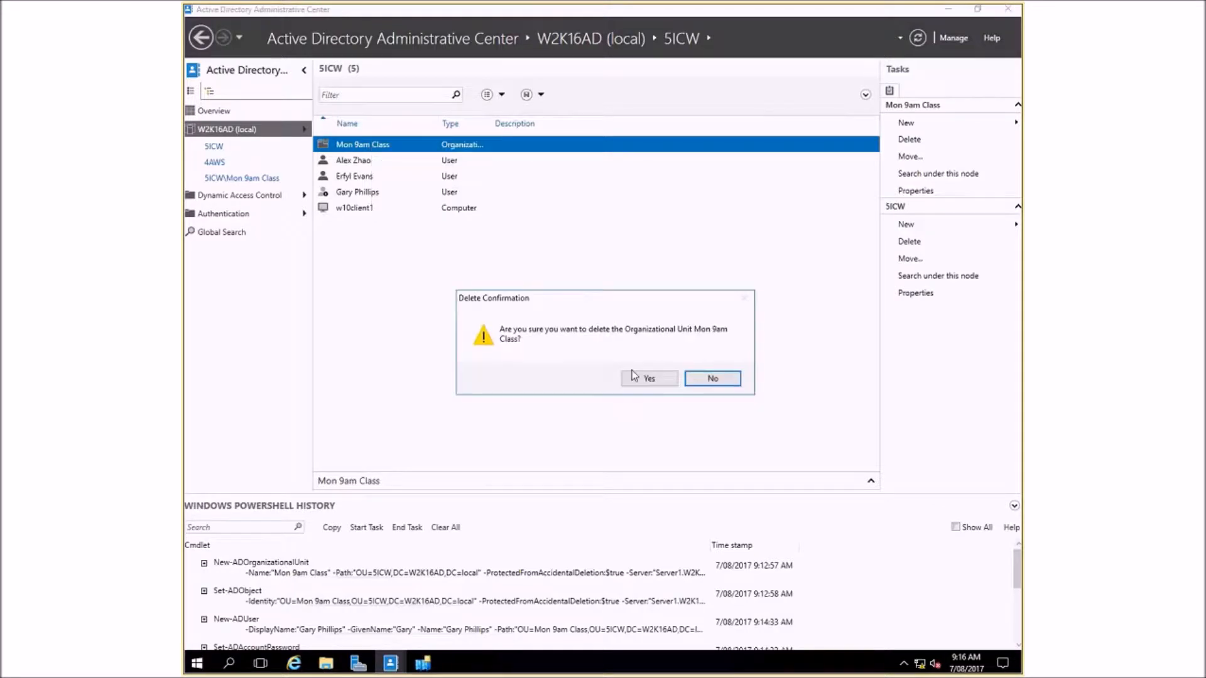
{"action": "left_click", "coordinate": [642, 378]}
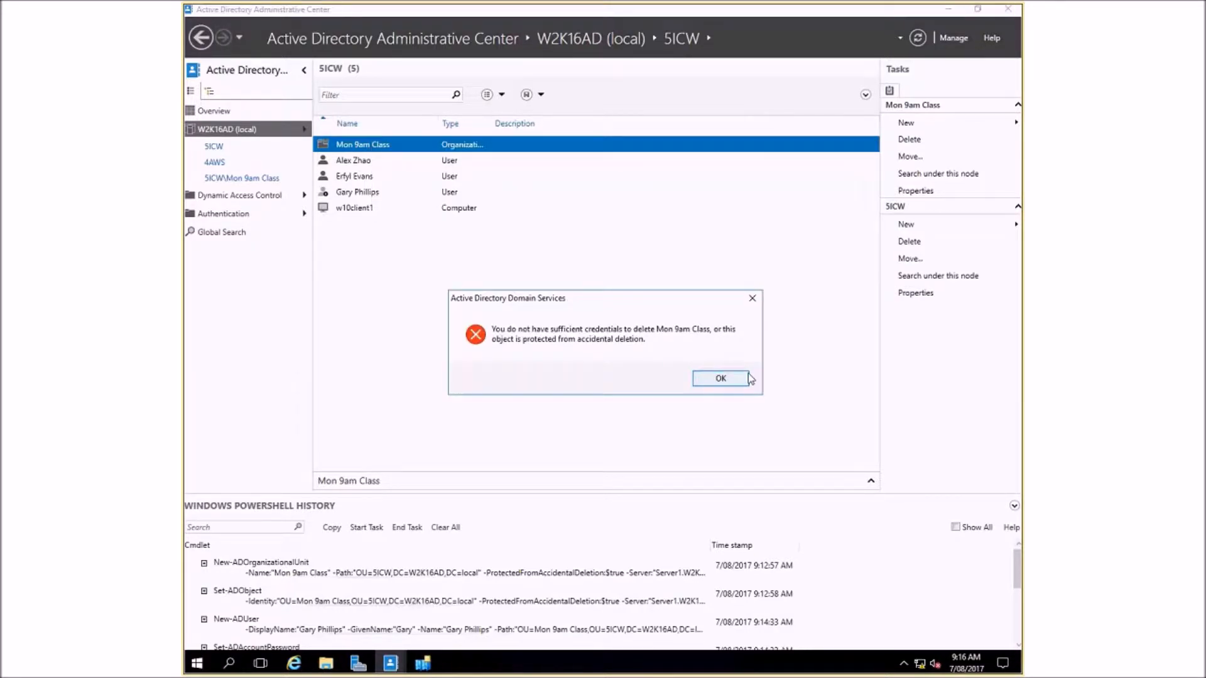
{"action": "left_click", "coordinate": [733, 380]}
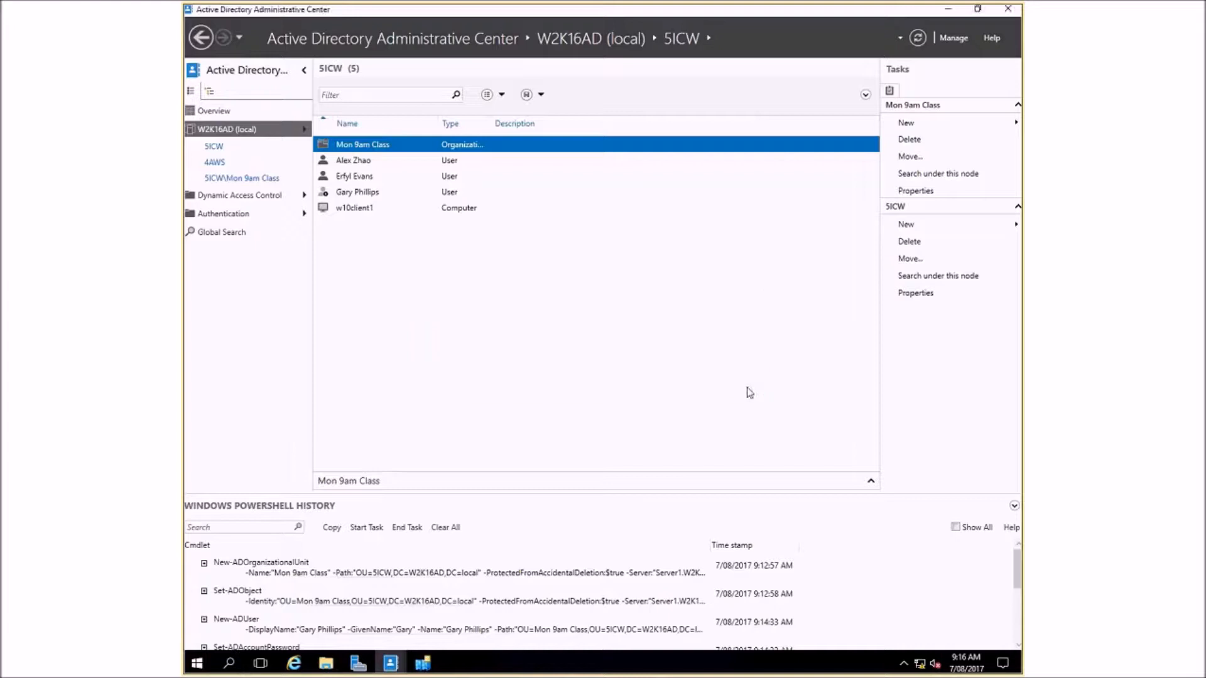
- Examine the Mon 9am Class unit's properties, including its accidental deletion protection, security permissions and attributes, and close them
{"action": "right_click", "coordinate": [368, 146]}
{"action": "left_click", "coordinate": [439, 210]}
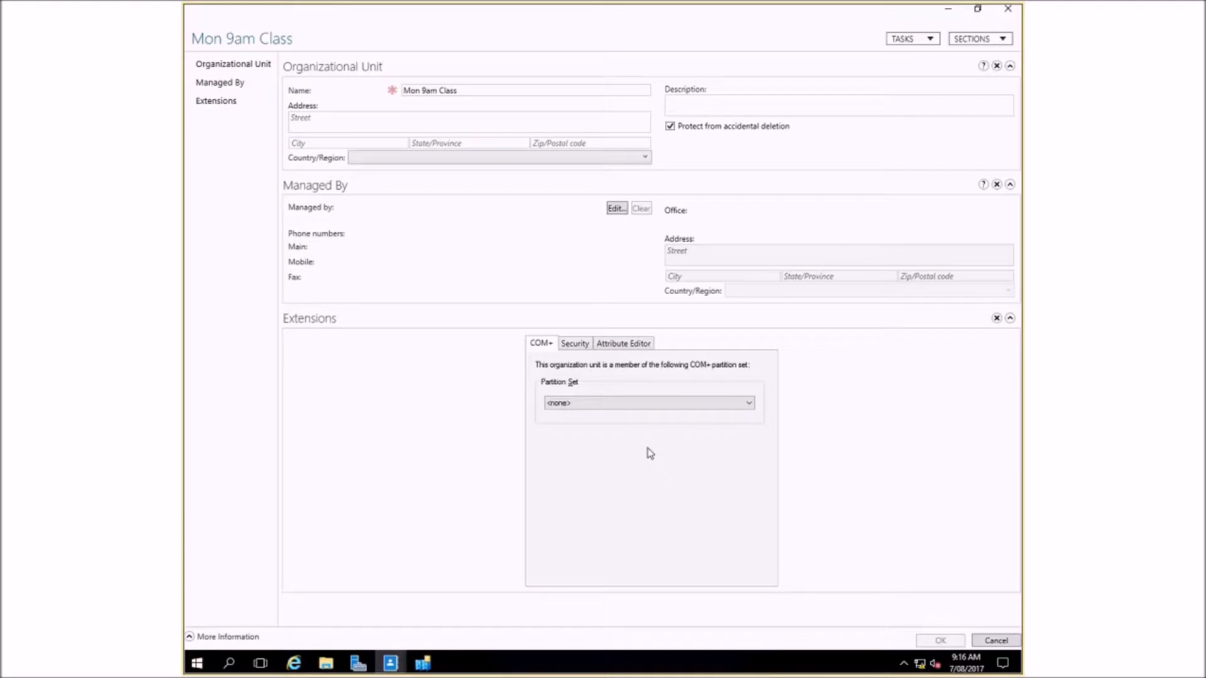
{"action": "left_click", "coordinate": [582, 346]}
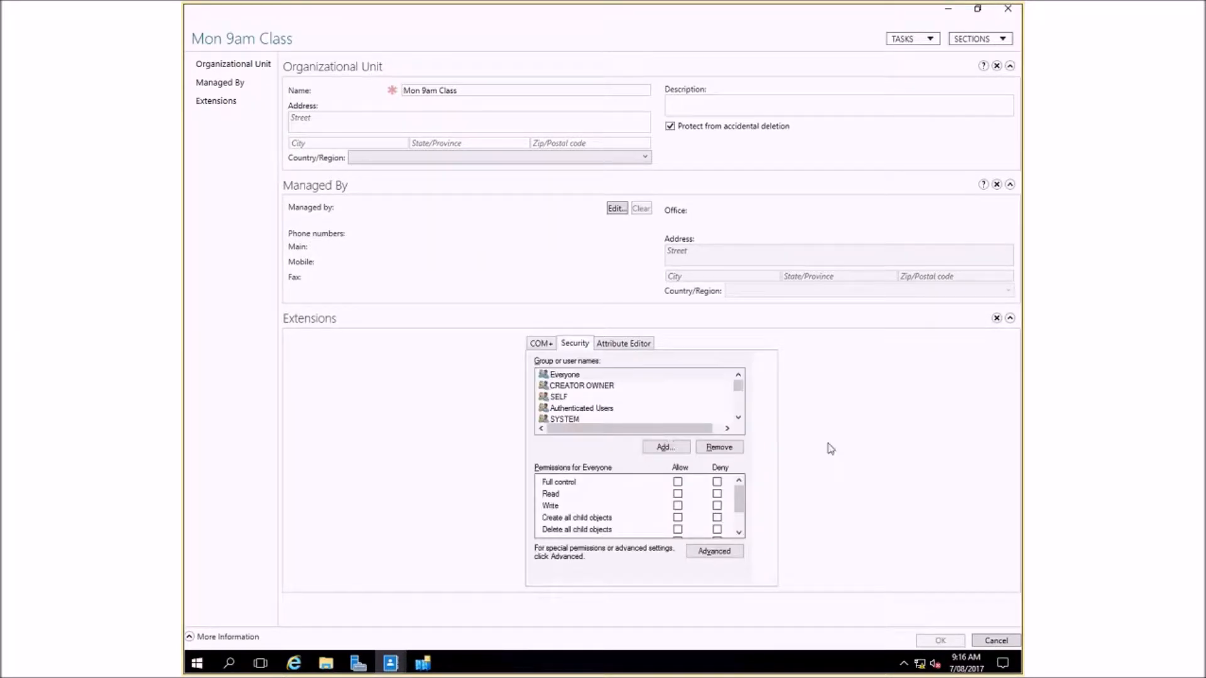
{"action": "left_click", "coordinate": [641, 345]}
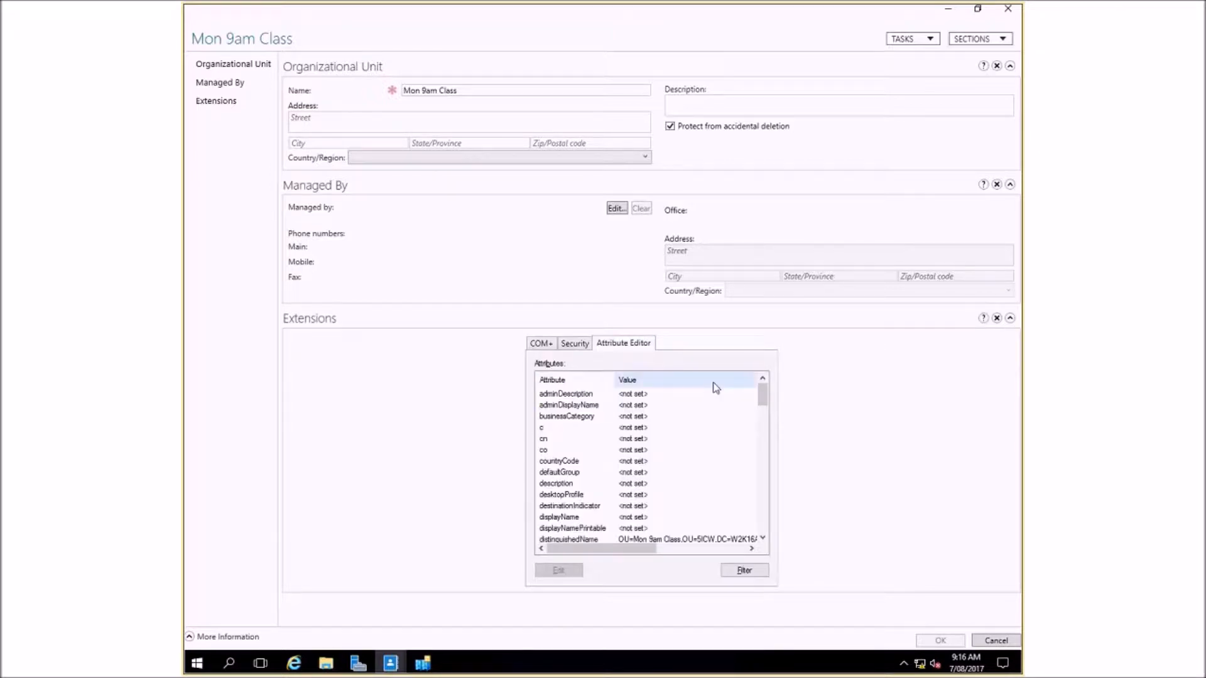
{"action": "left_click", "coordinate": [981, 8]}
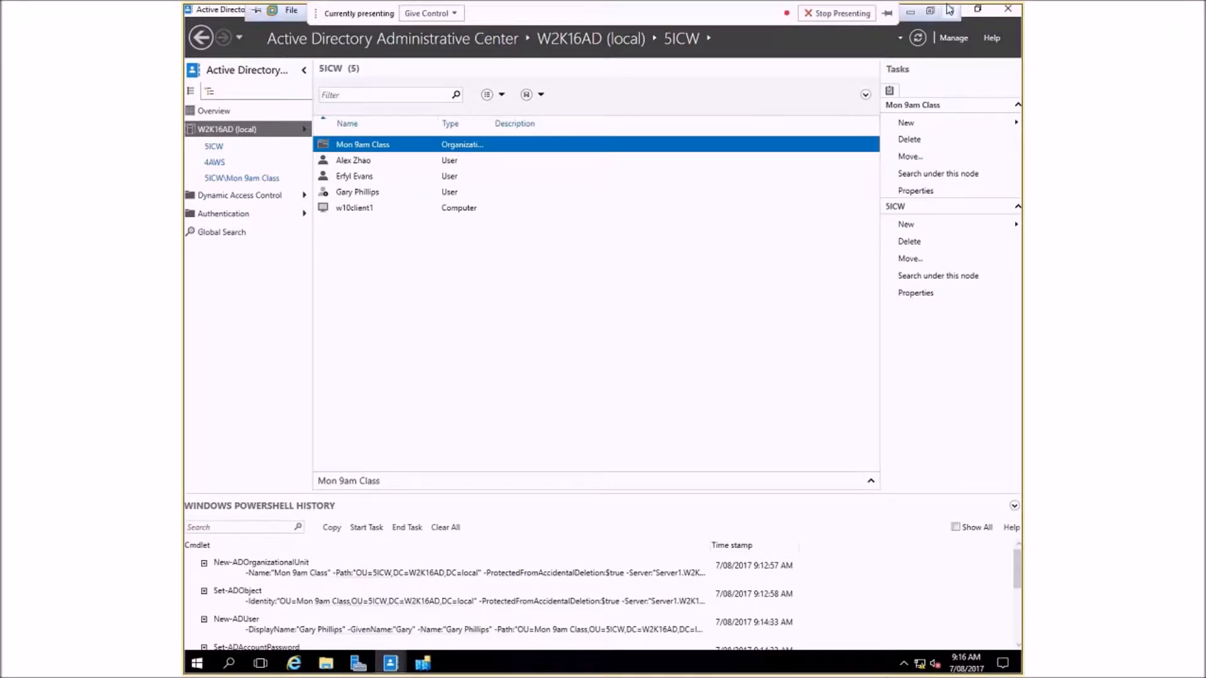
{"action": "left_click", "coordinate": [913, 11]}
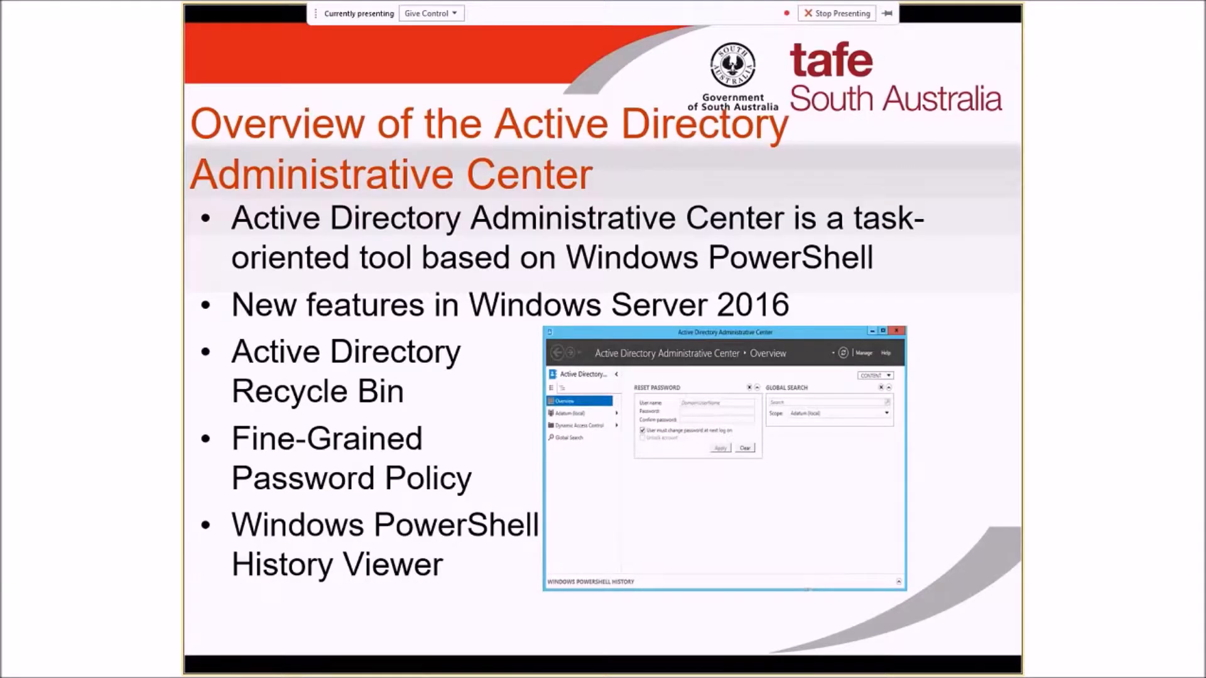
{"action": "left_click", "coordinate": [688, 380]}
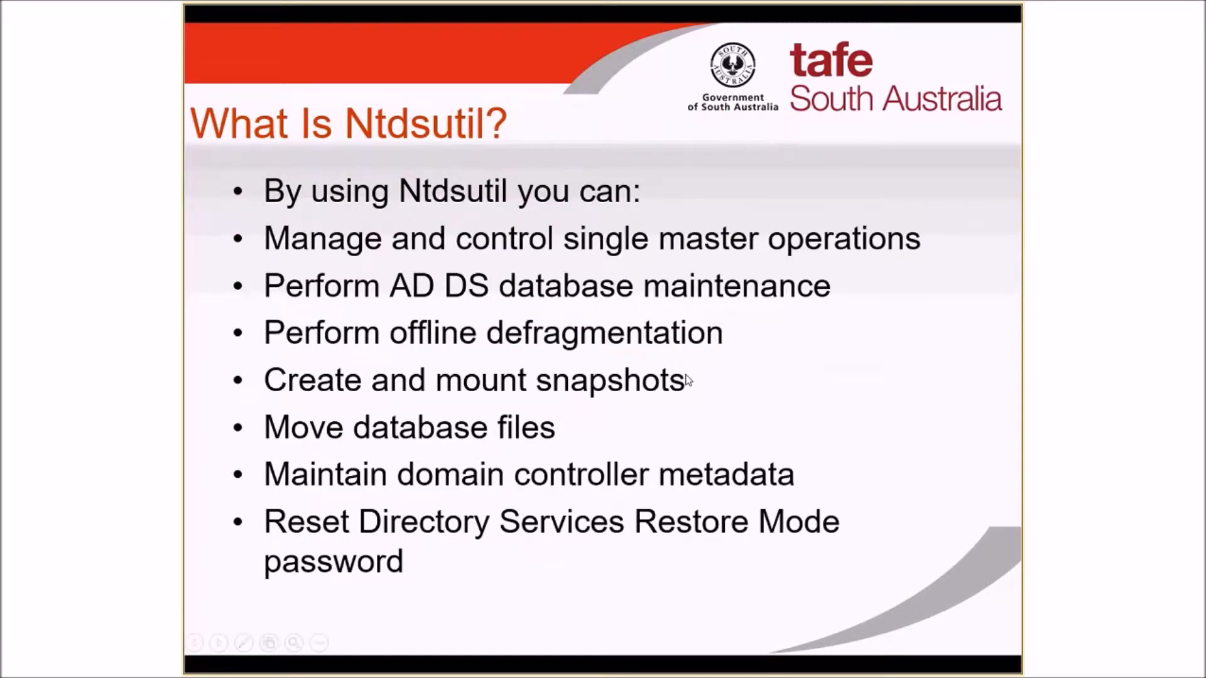
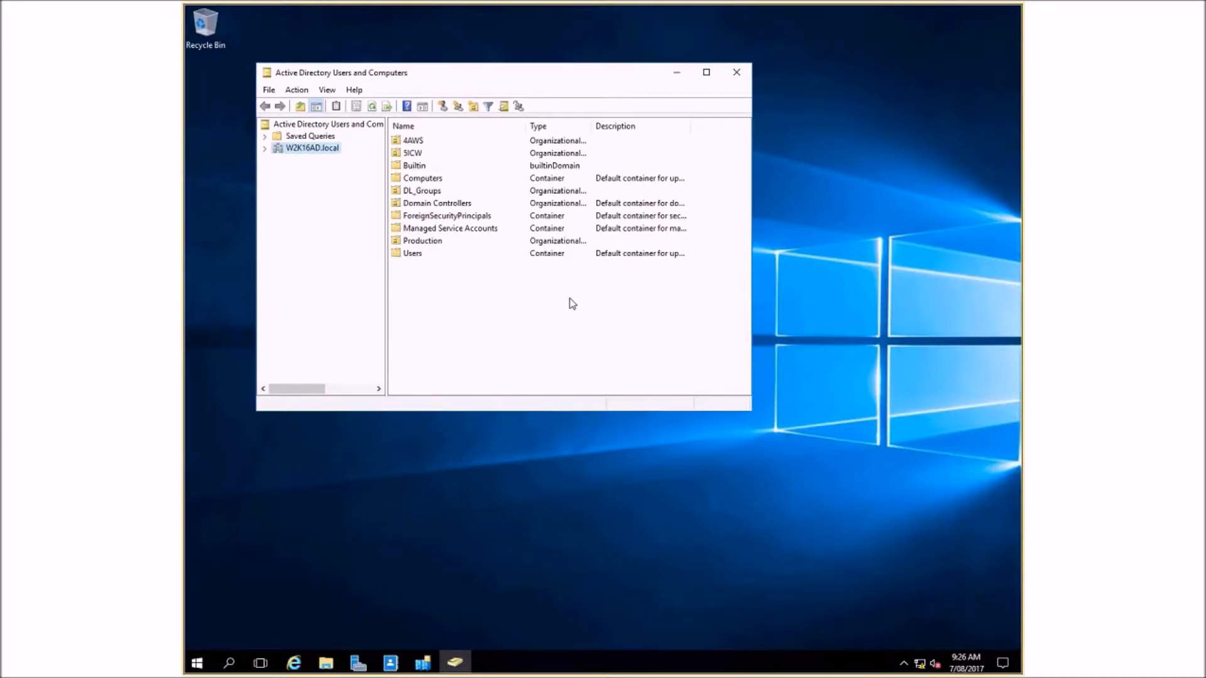
- Expand the W2K16AD.local domain, select the Mon 9am Class unit in 5ICW, and turn on the Advanced Features view
{"action": "left_click", "coordinate": [265, 148]}
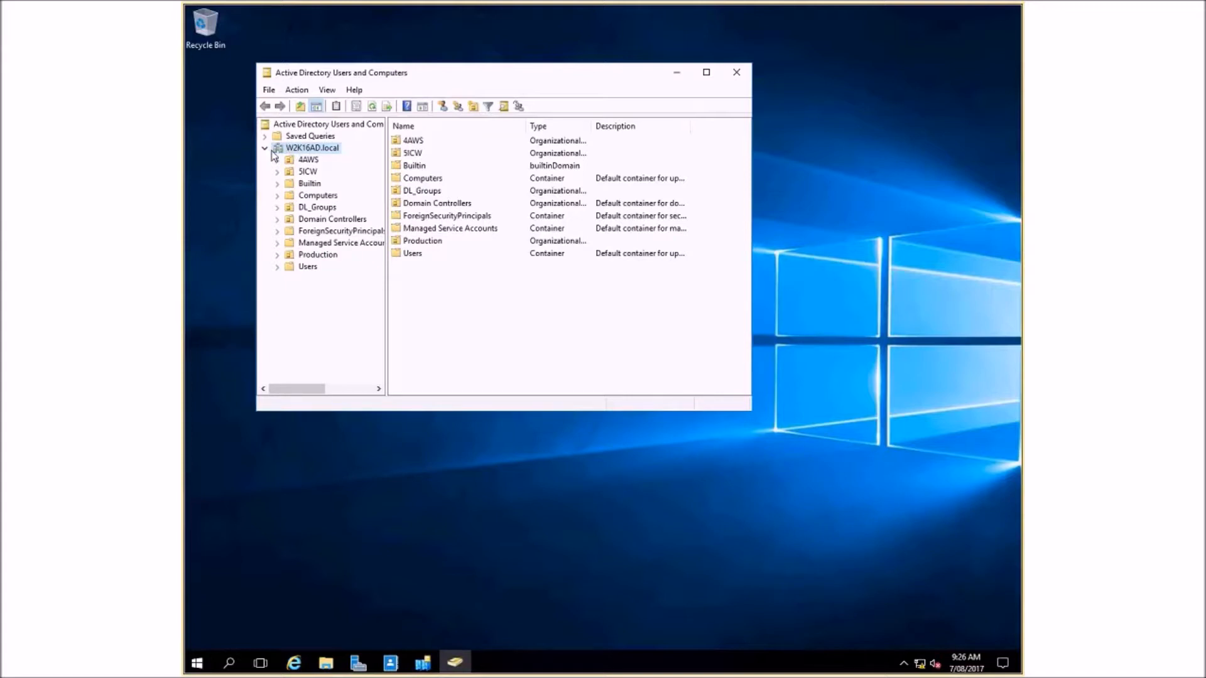
{"action": "left_click", "coordinate": [310, 171]}
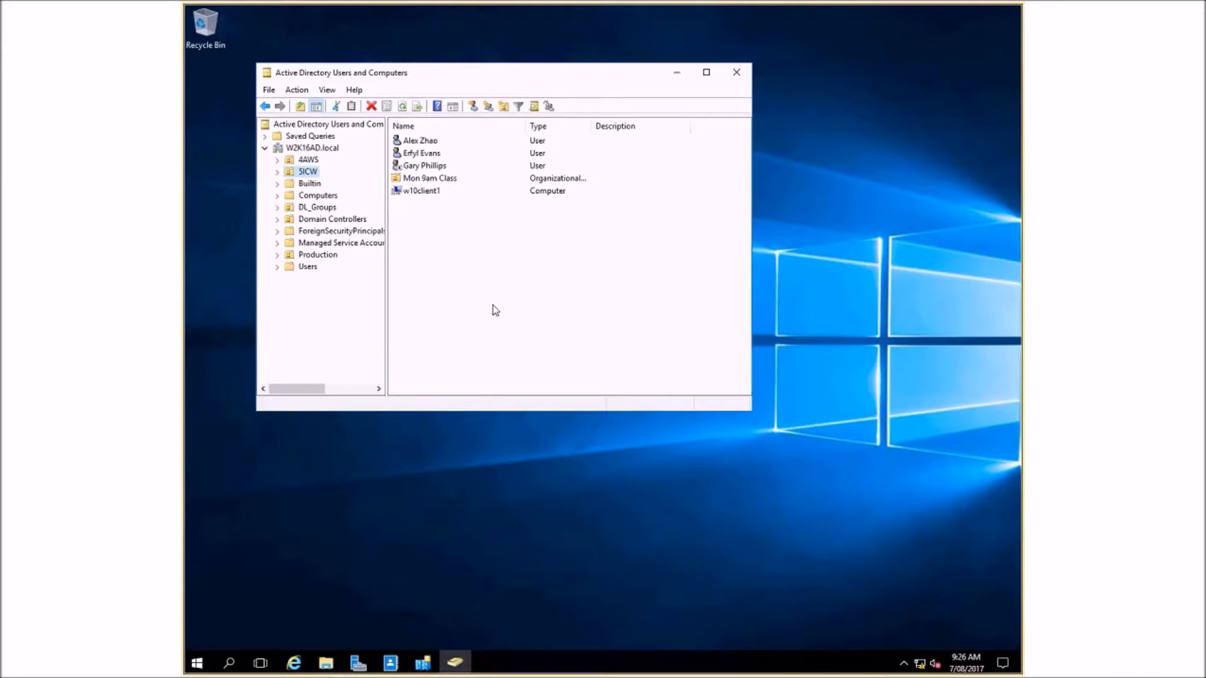
{"action": "left_click", "coordinate": [440, 179]}
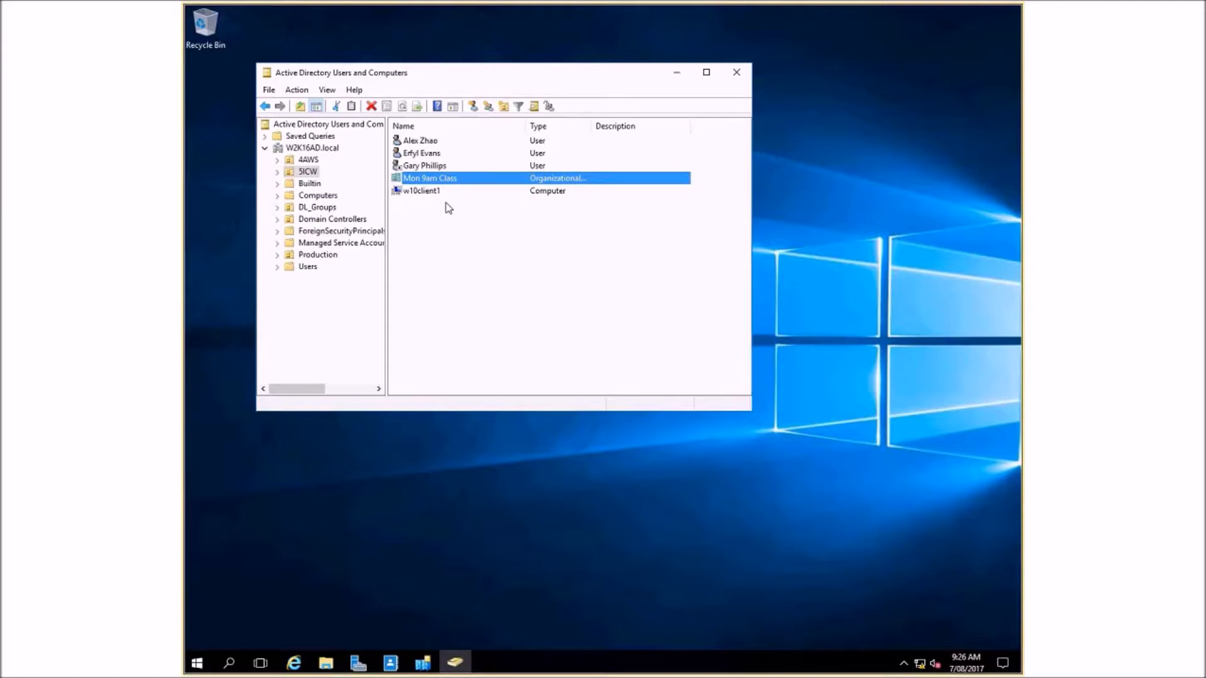
{"action": "right_click", "coordinate": [453, 180]}
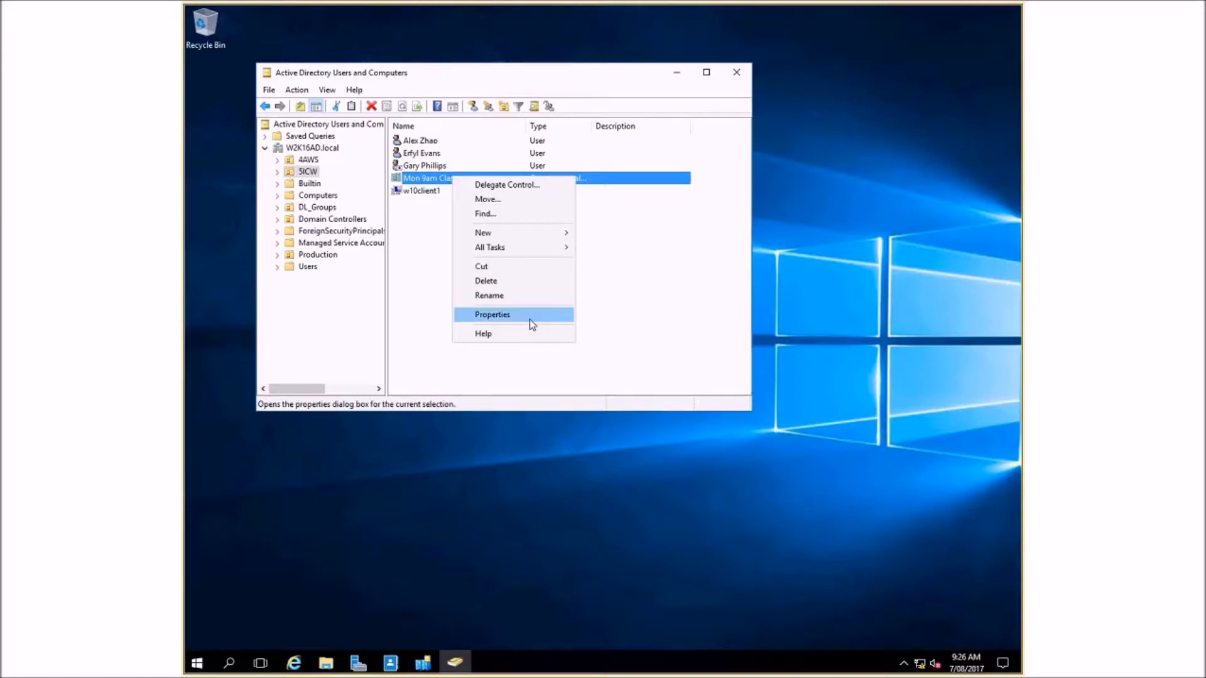
{"action": "left_click", "coordinate": [326, 91]}
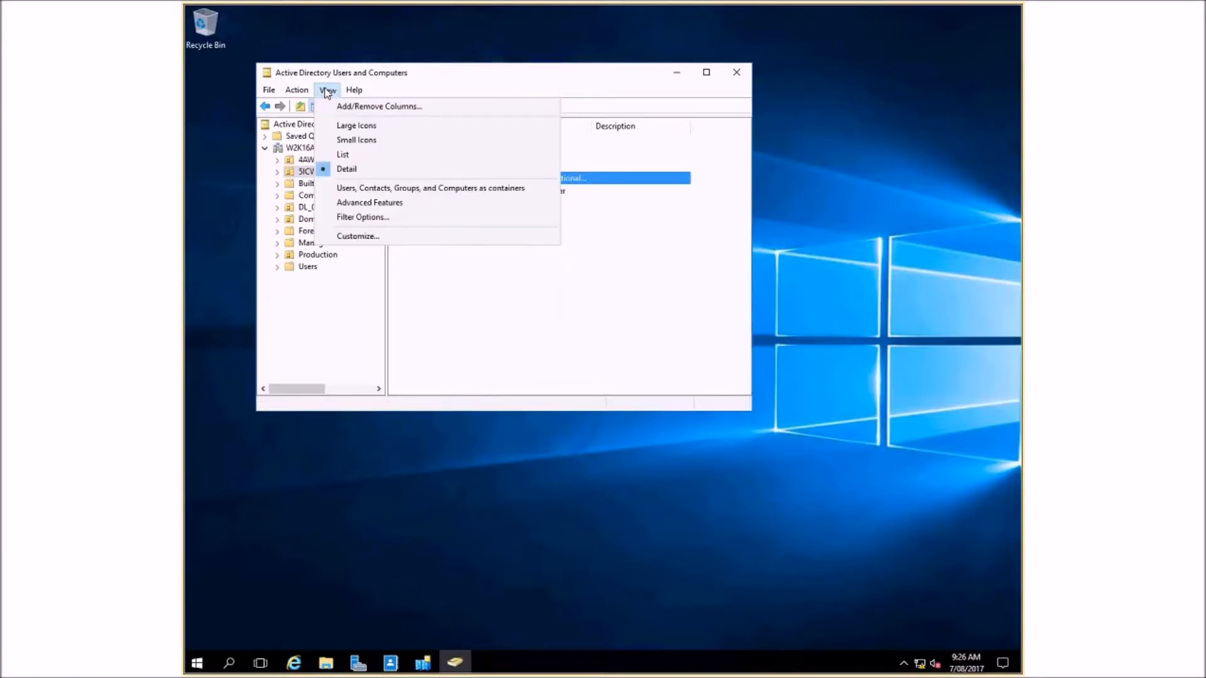
{"action": "left_click", "coordinate": [367, 203]}
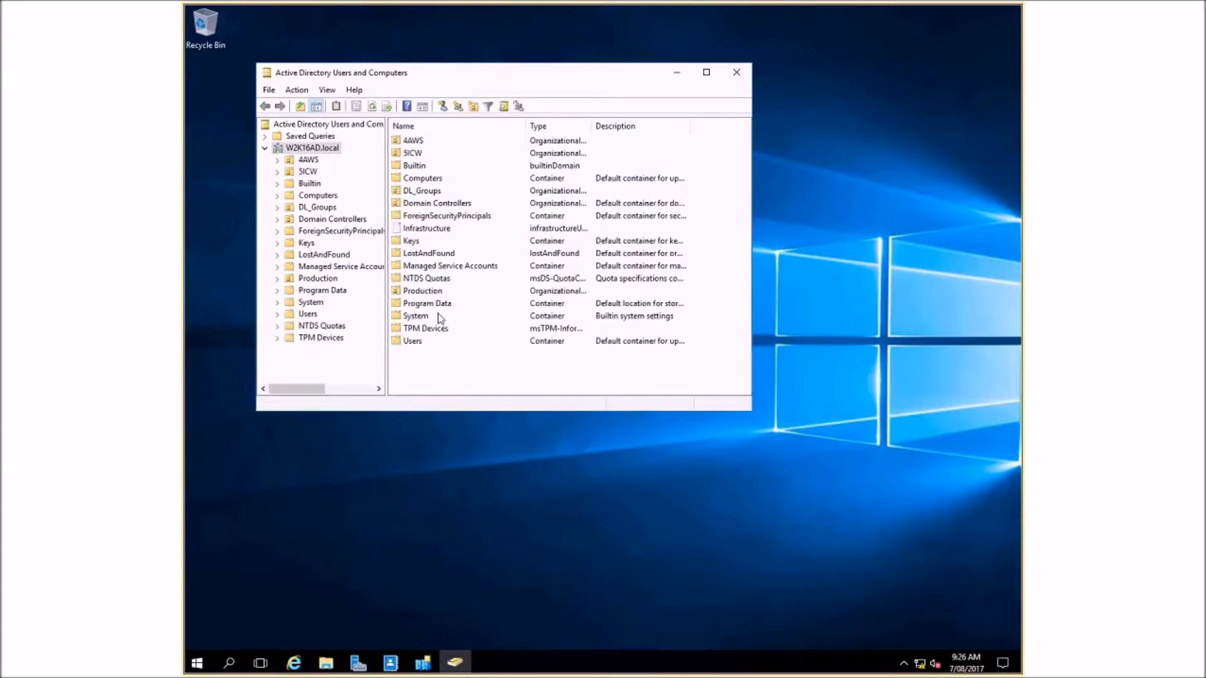
- Turn off accidental deletion protection for the Mon 9am Class organizational unit in 5ICW, and delete the unit
{"action": "left_click", "coordinate": [277, 172]}
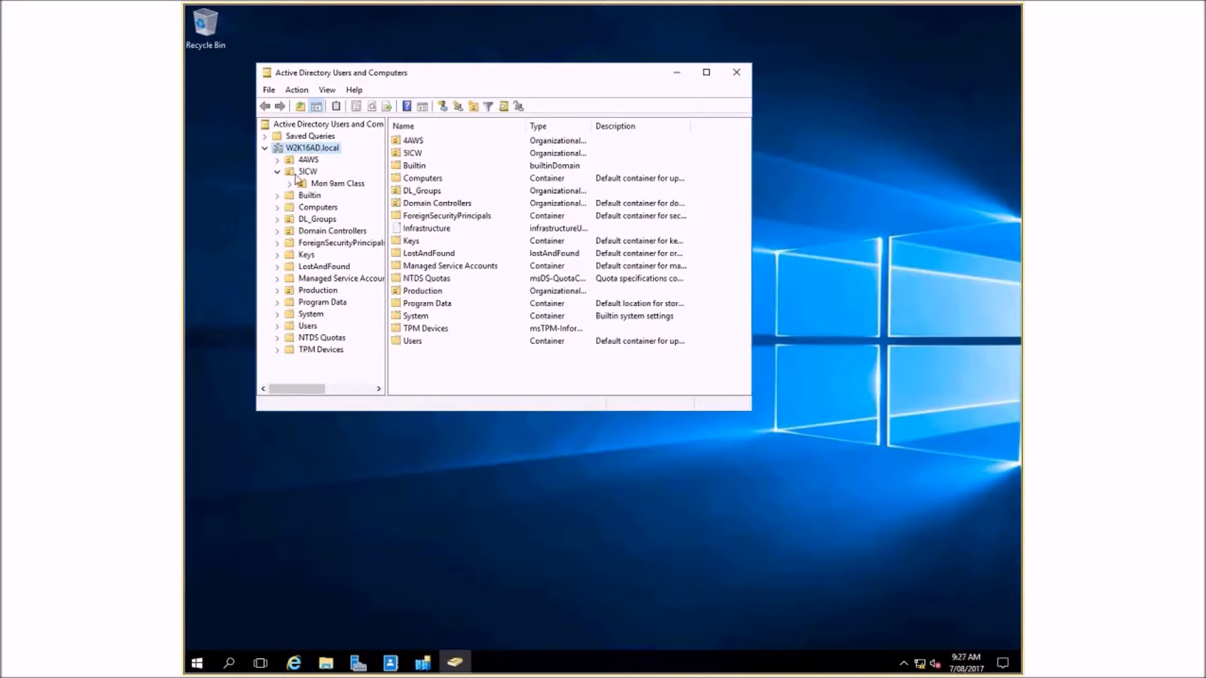
{"action": "left_click", "coordinate": [297, 173]}
{"action": "right_click", "coordinate": [430, 141]}
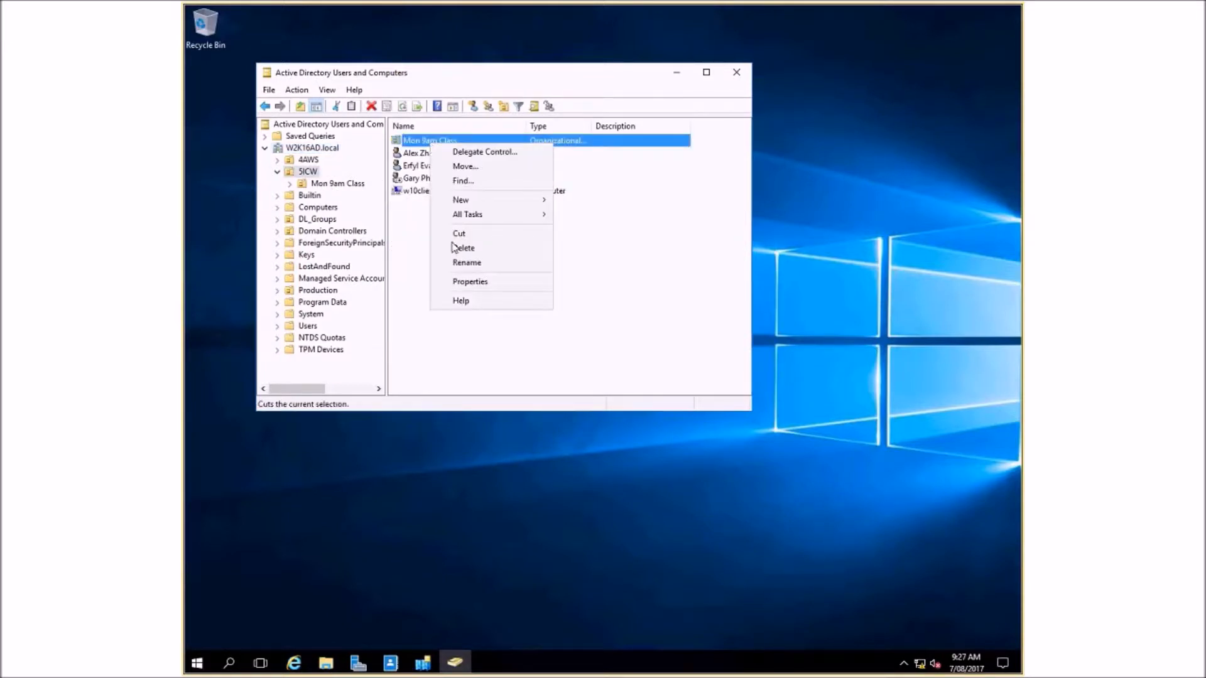
{"action": "left_click", "coordinate": [470, 282]}
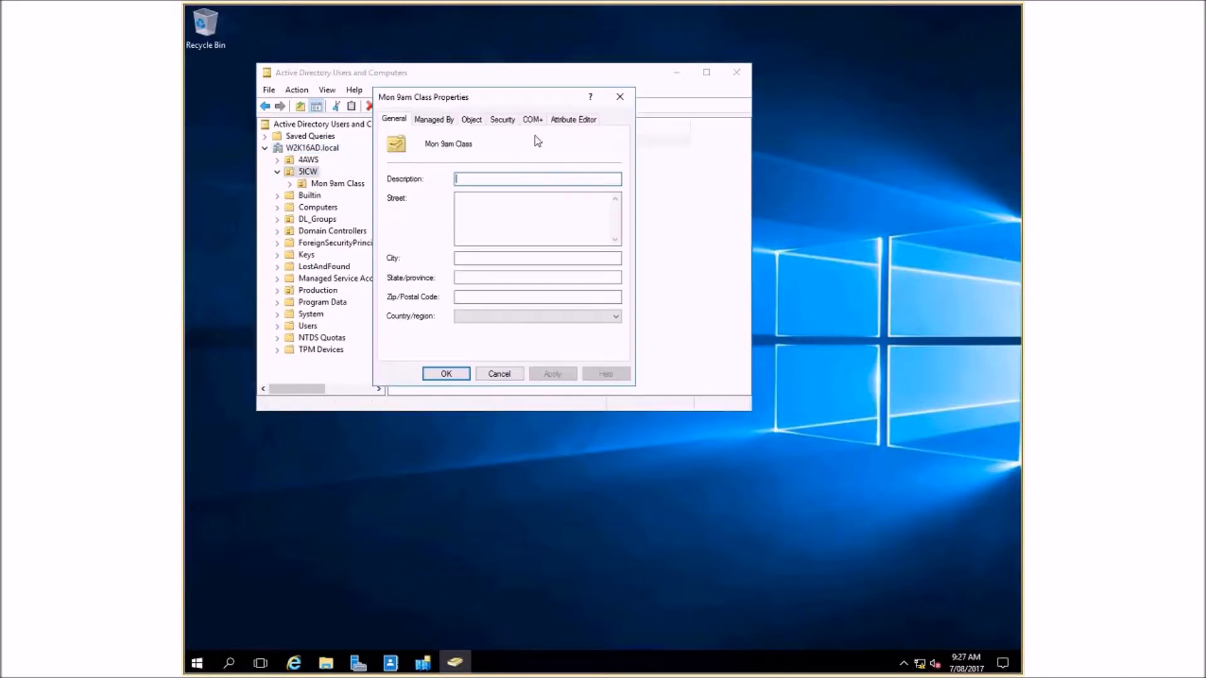
{"action": "left_click", "coordinate": [472, 120]}
{"action": "left_click", "coordinate": [409, 284]}
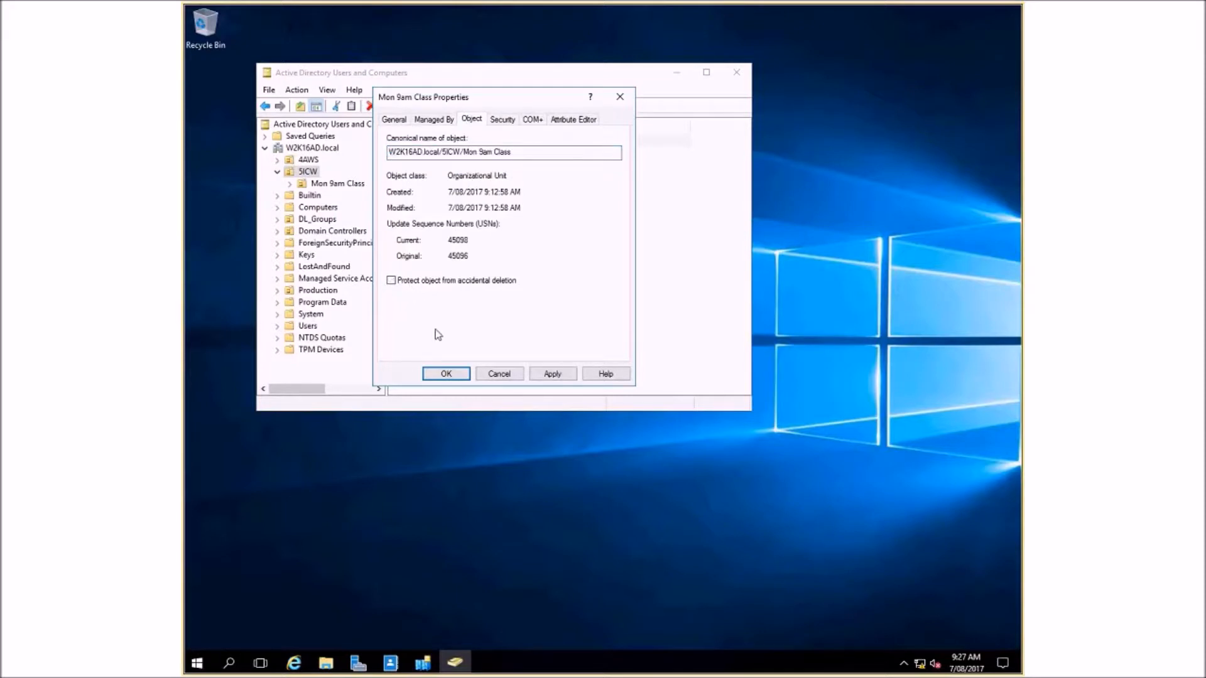
{"action": "left_click", "coordinate": [444, 375]}
{"action": "key", "text": "Delete"}
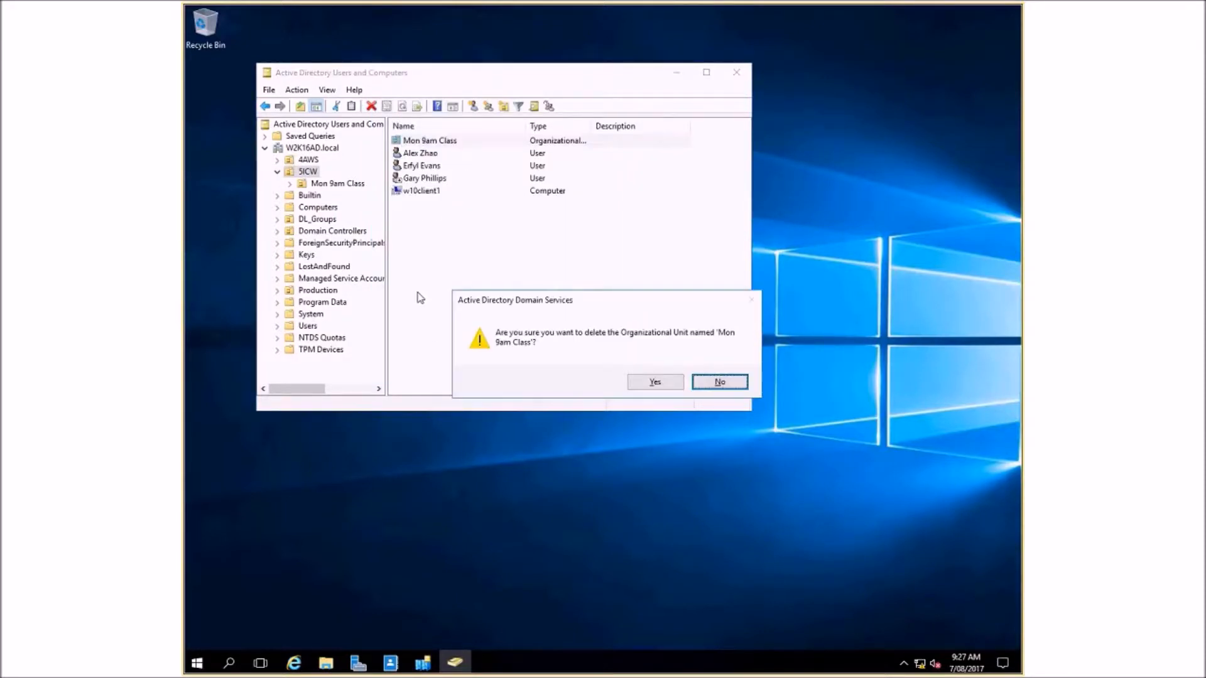
{"action": "left_click", "coordinate": [659, 386]}
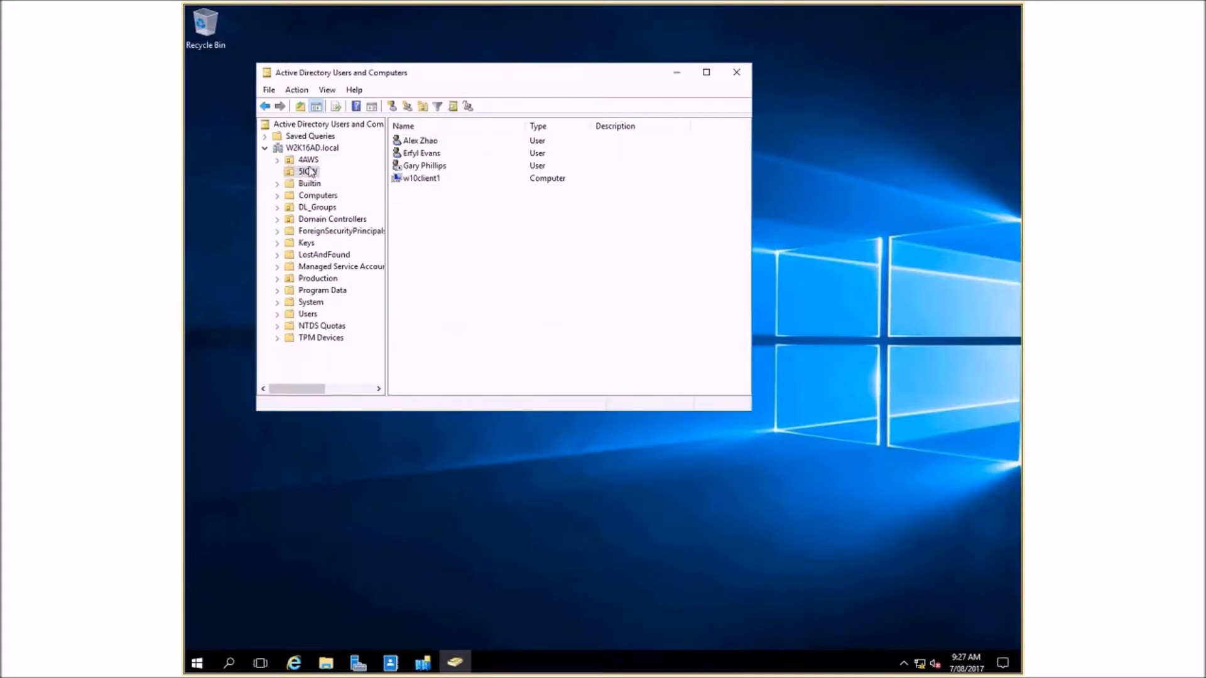
- Turn off the Advanced Features view and look through the users and the computer remaining in 5ICW
{"action": "left_click", "coordinate": [327, 90]}
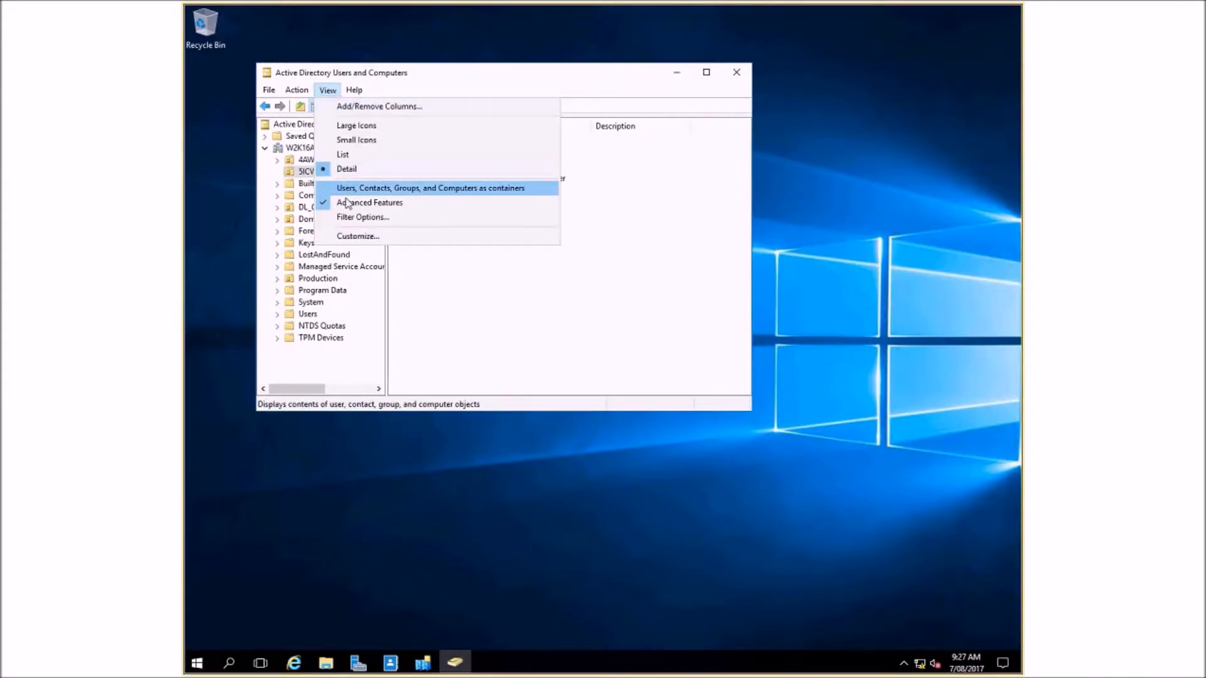
{"action": "left_click", "coordinate": [348, 202]}
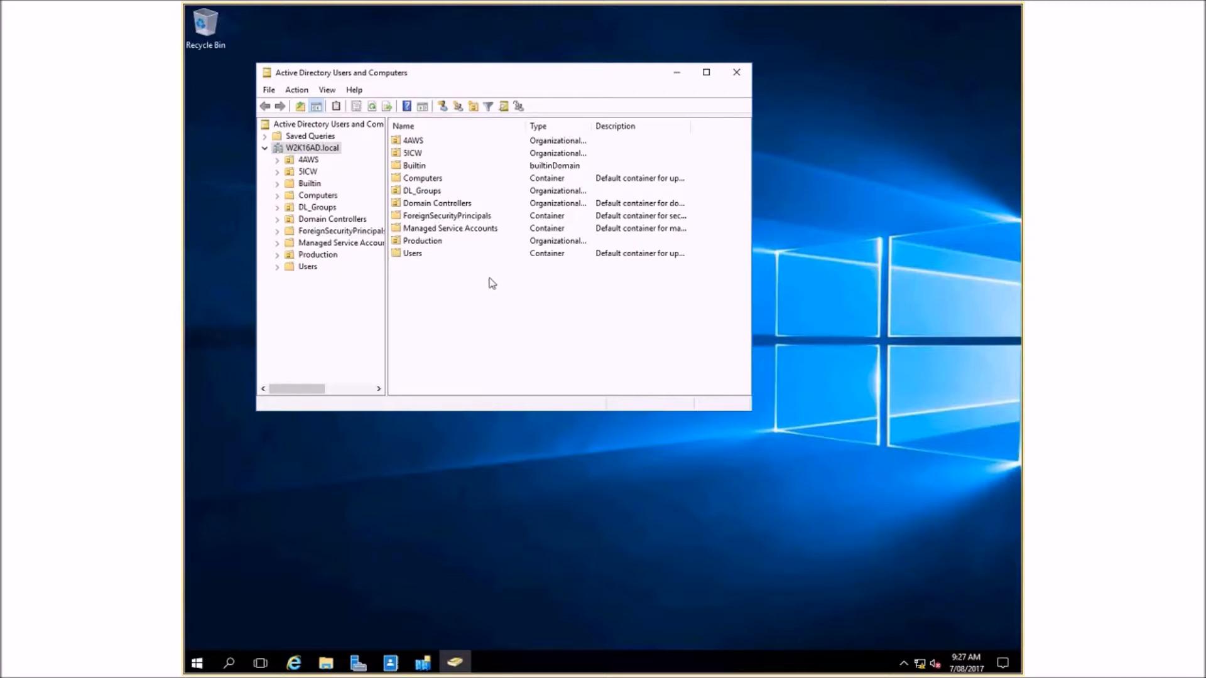
{"action": "left_click", "coordinate": [290, 151]}
{"action": "left_click", "coordinate": [308, 171]}
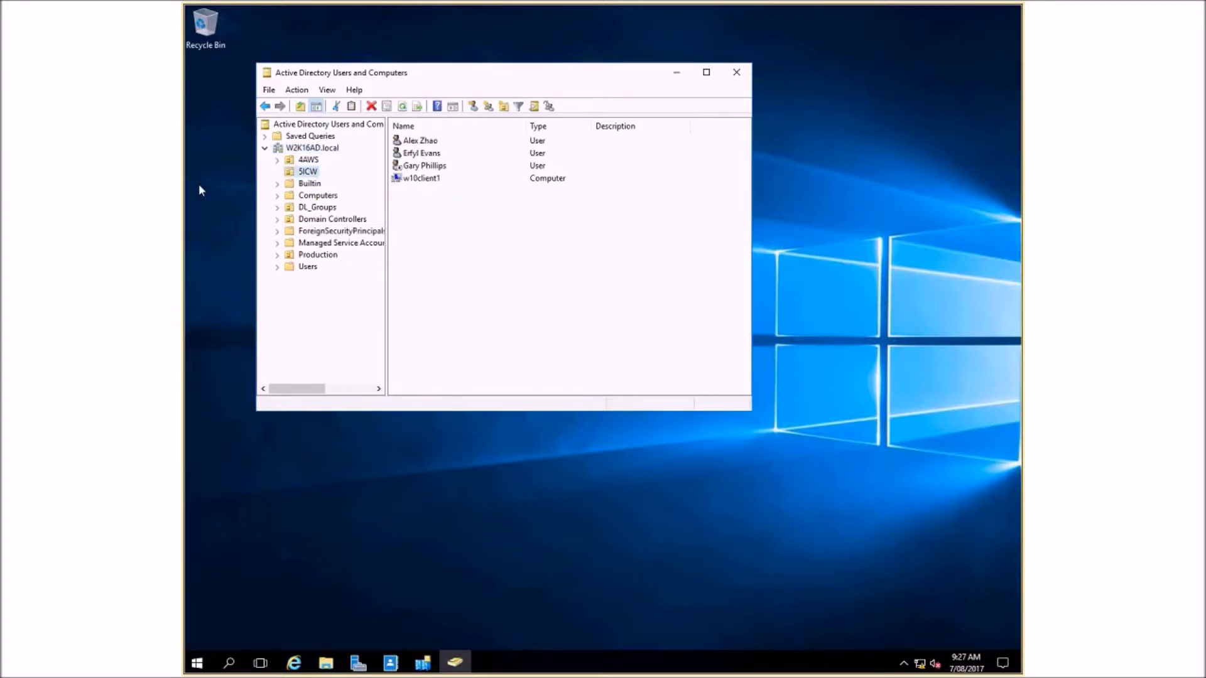
{"action": "left_click", "coordinate": [418, 142]}
{"action": "left_click", "coordinate": [417, 154]}
{"action": "left_click", "coordinate": [414, 166]}
{"action": "left_click", "coordinate": [410, 179]}
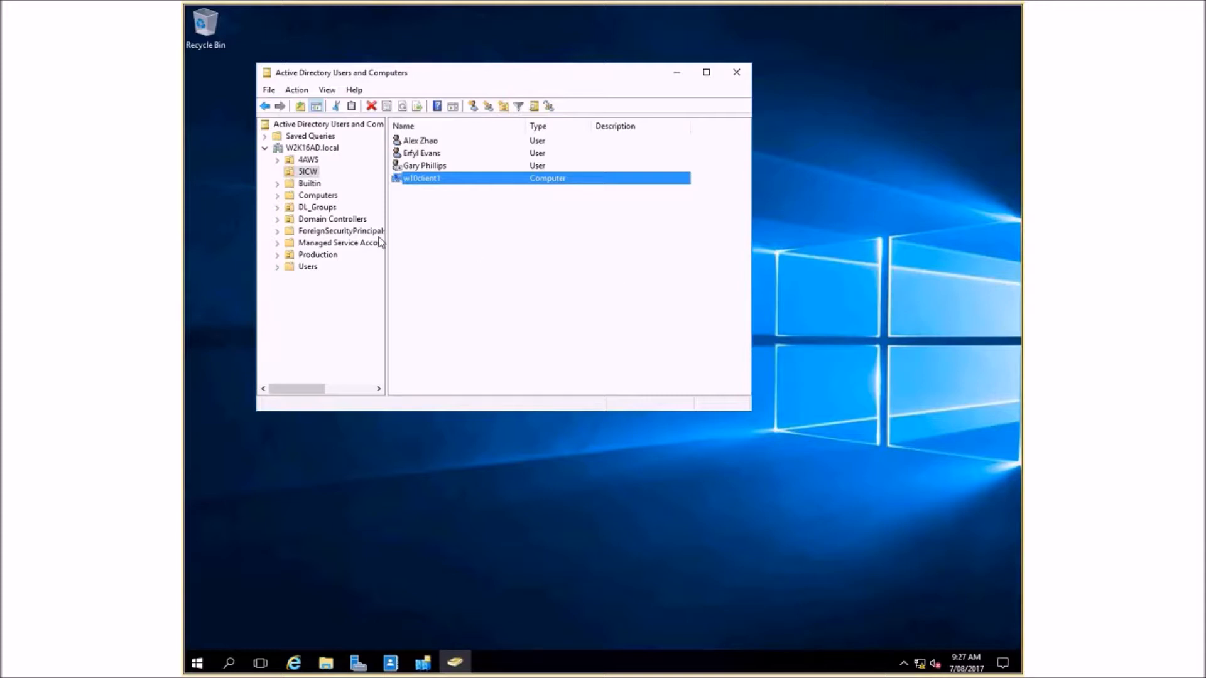
- Start a new user in the 5ICW organizational unit and enter the user's first and last name
{"action": "left_click", "coordinate": [300, 175]}
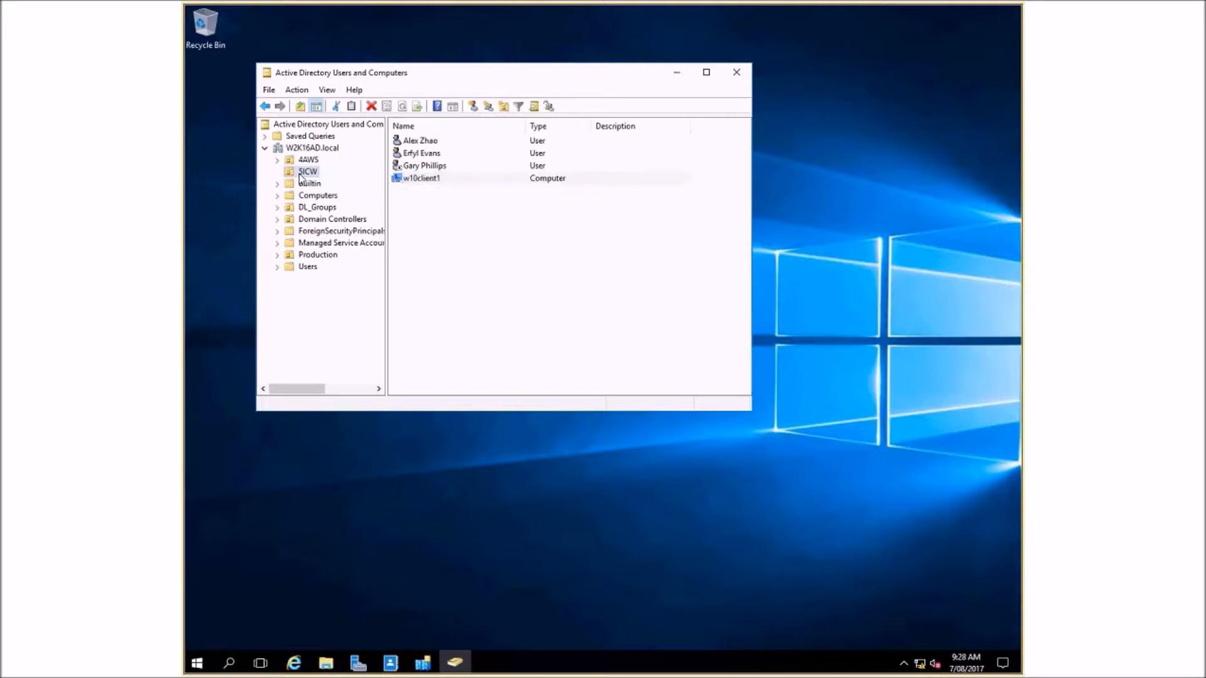
{"action": "right_click", "coordinate": [538, 258]}
{"action": "mouse_move", "coordinate": [621, 316]}
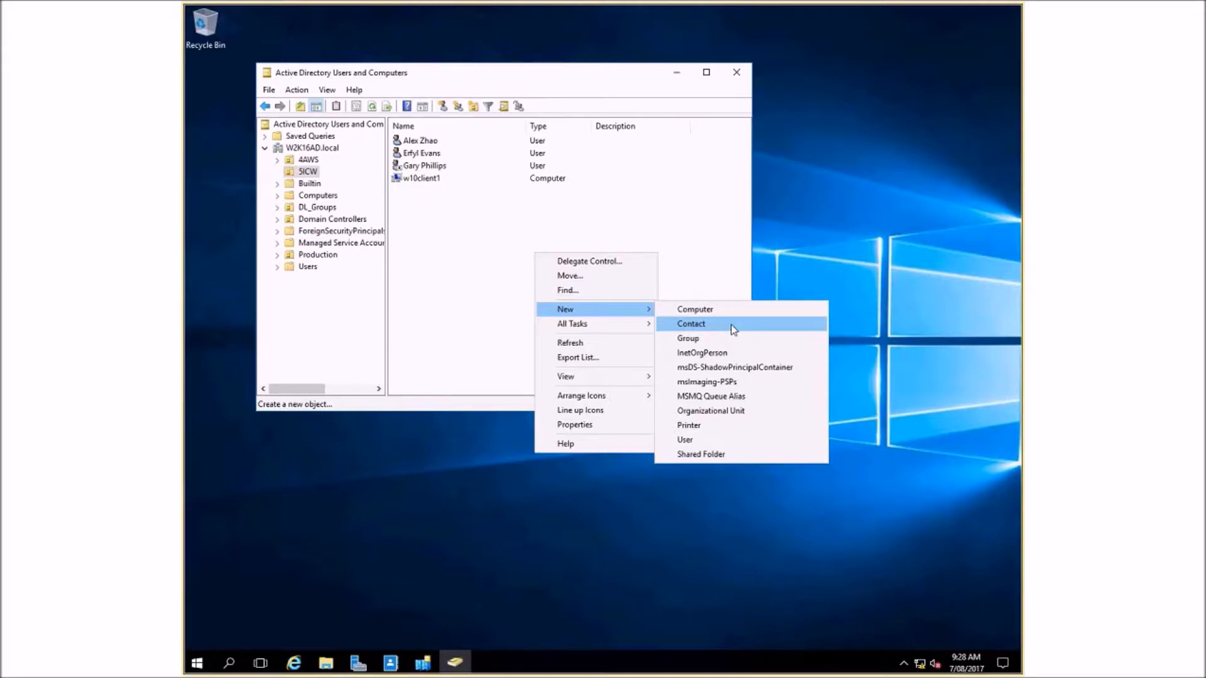
{"action": "left_click", "coordinate": [710, 440]}
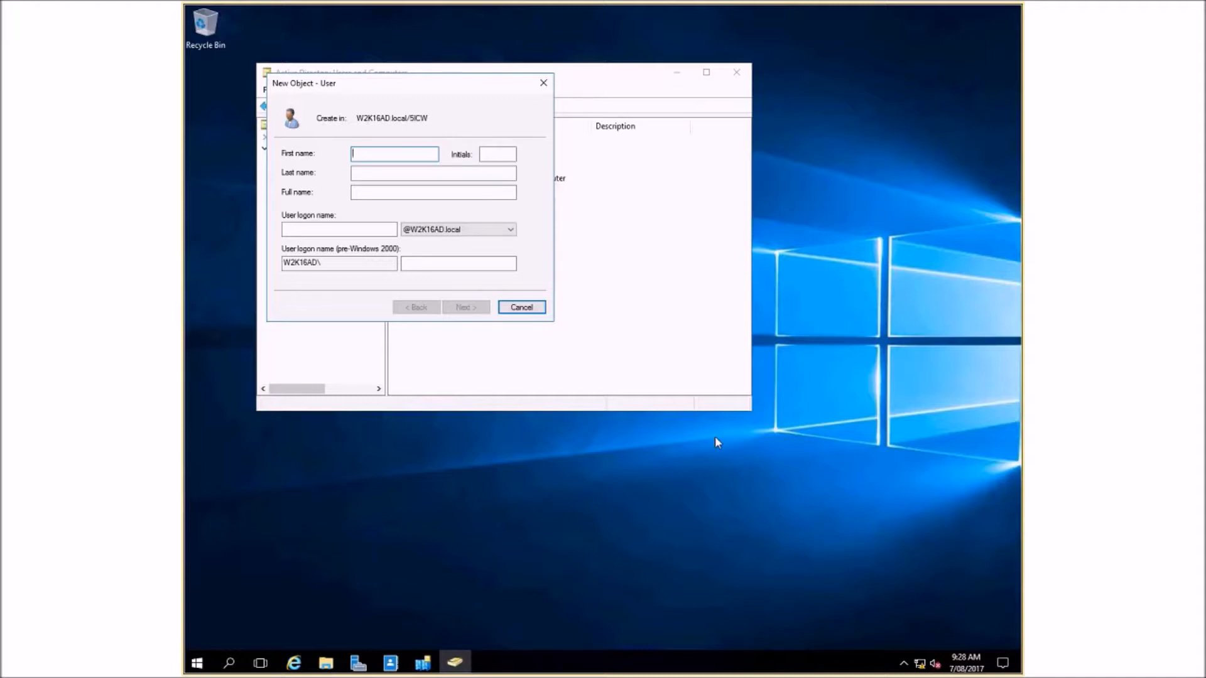
{"action": "left_click", "coordinate": [407, 174]}
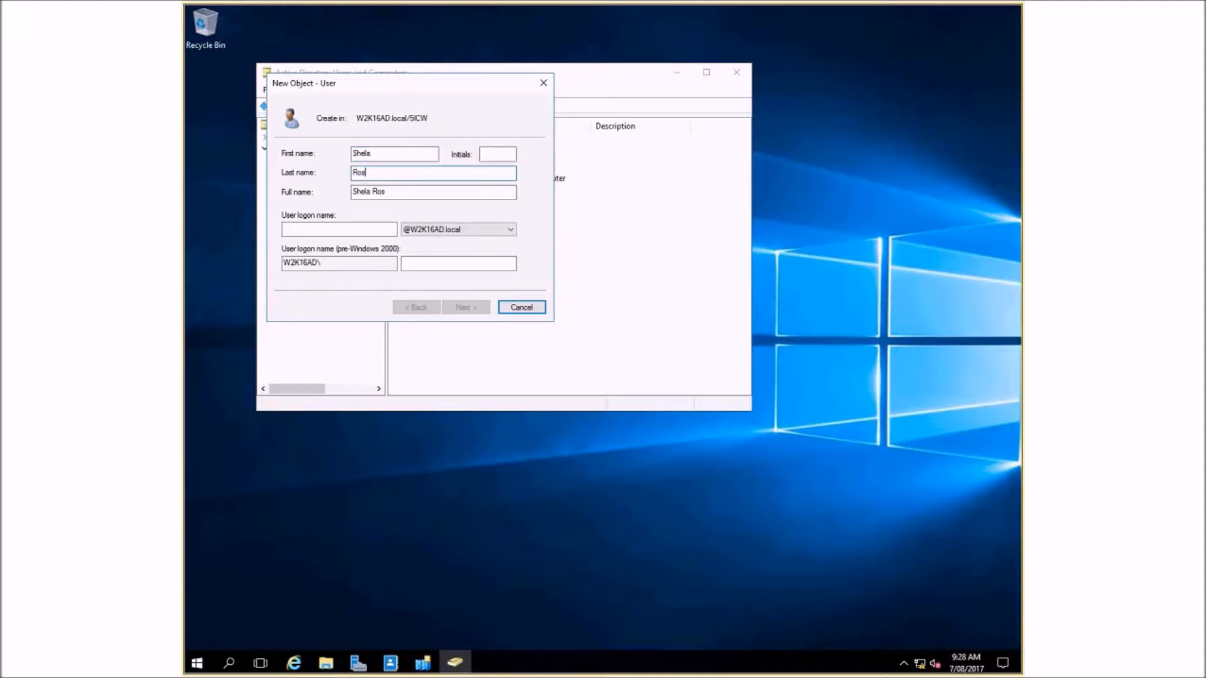
- Enter the new user's logon name in the W2K16AD.local domain and continue to the password settings
{"action": "left_click", "coordinate": [358, 230]}
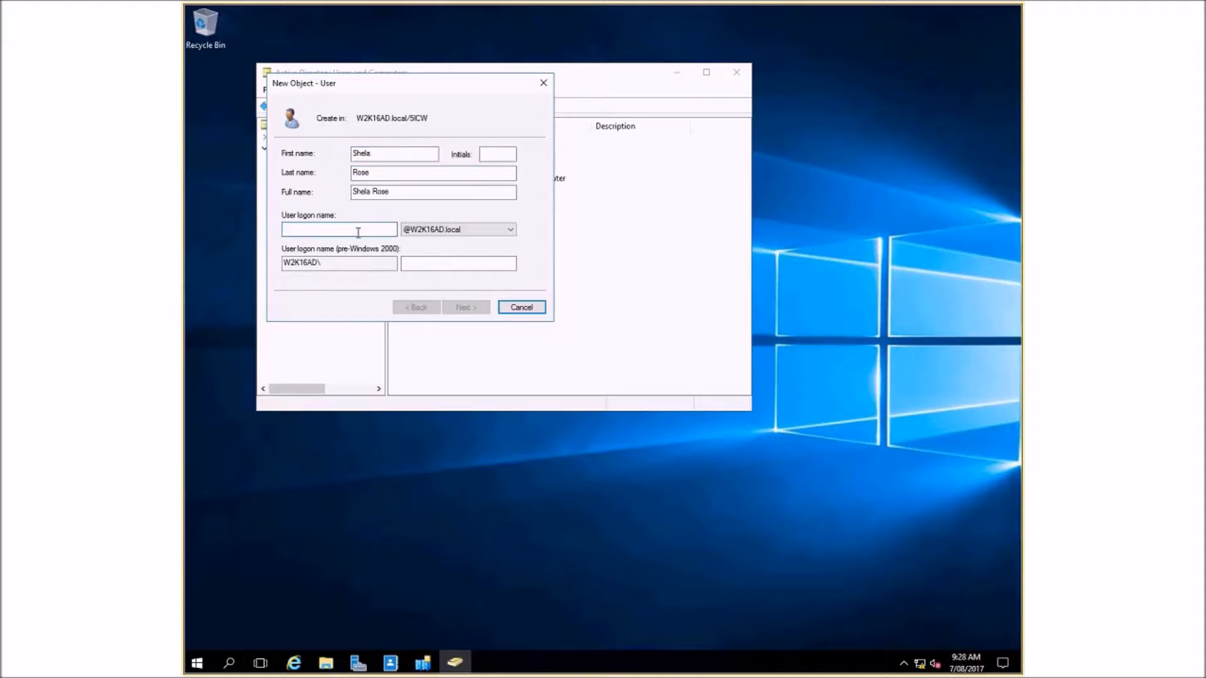
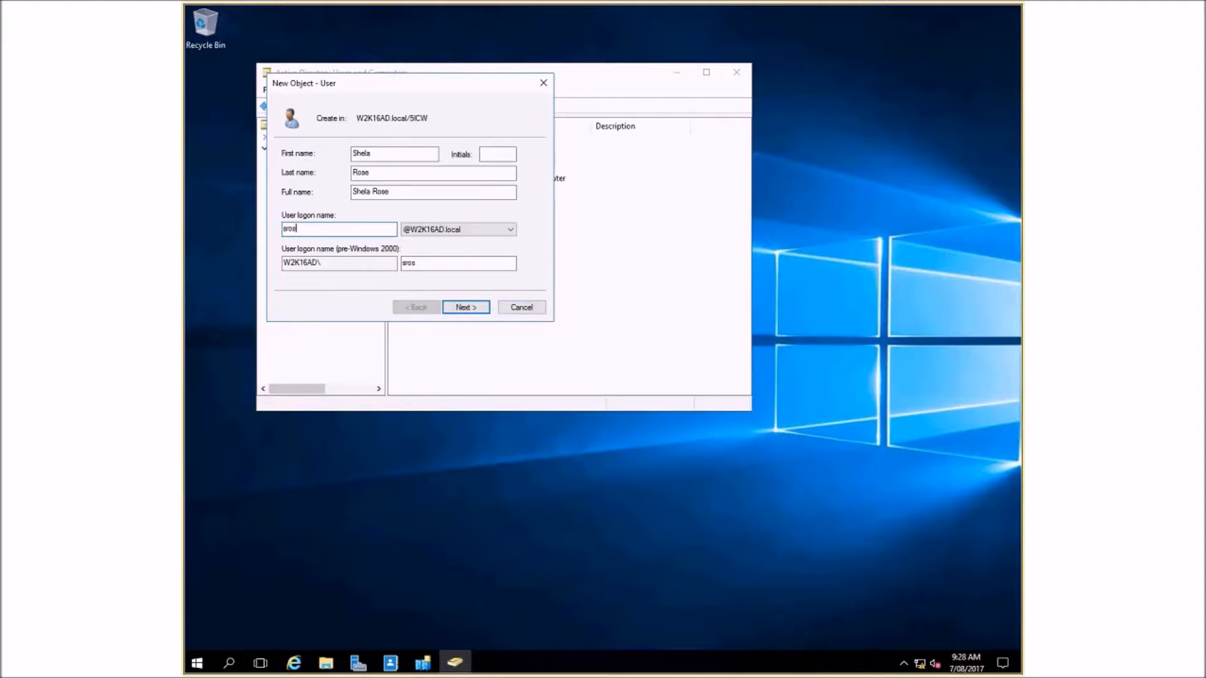
{"action": "left_click", "coordinate": [468, 308]}
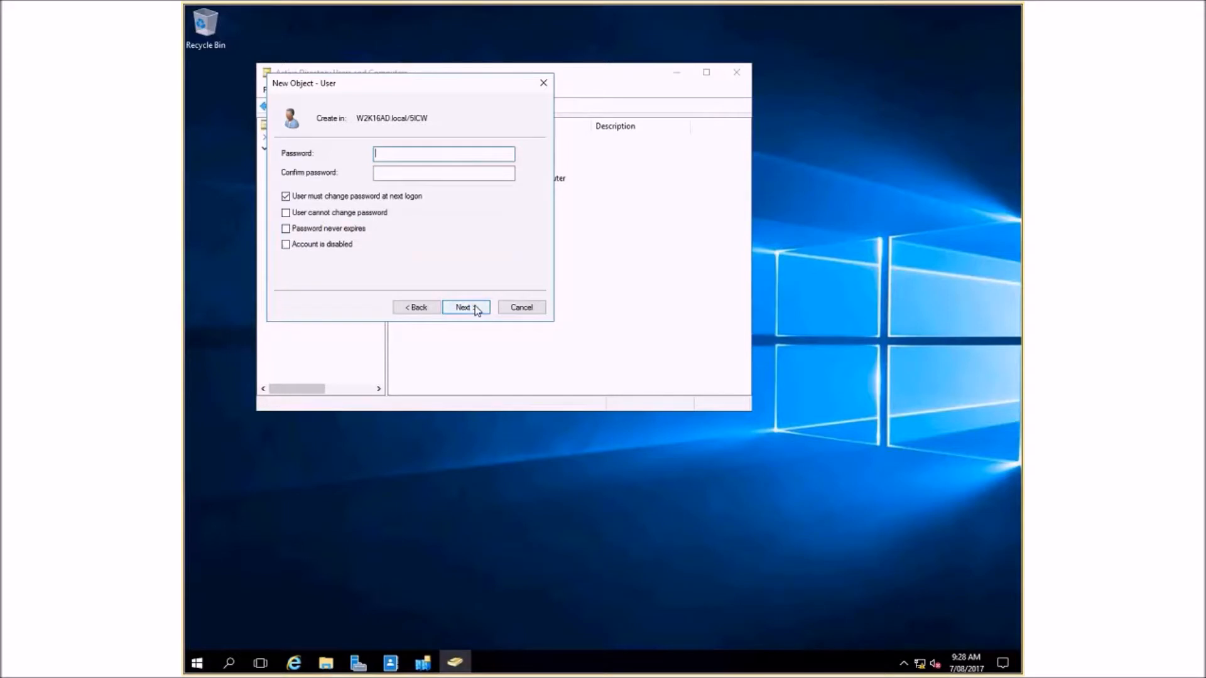
- Enter and confirm the account password, leave the password change at next logon not required, and finish creating the user
{"action": "left_click", "coordinate": [286, 196]}
{"action": "left_click", "coordinate": [377, 153]}
{"action": "type", "text": "•••••••••"}
{"action": "key", "text": "Tab"}
{"action": "type", "text": "••••••••"}
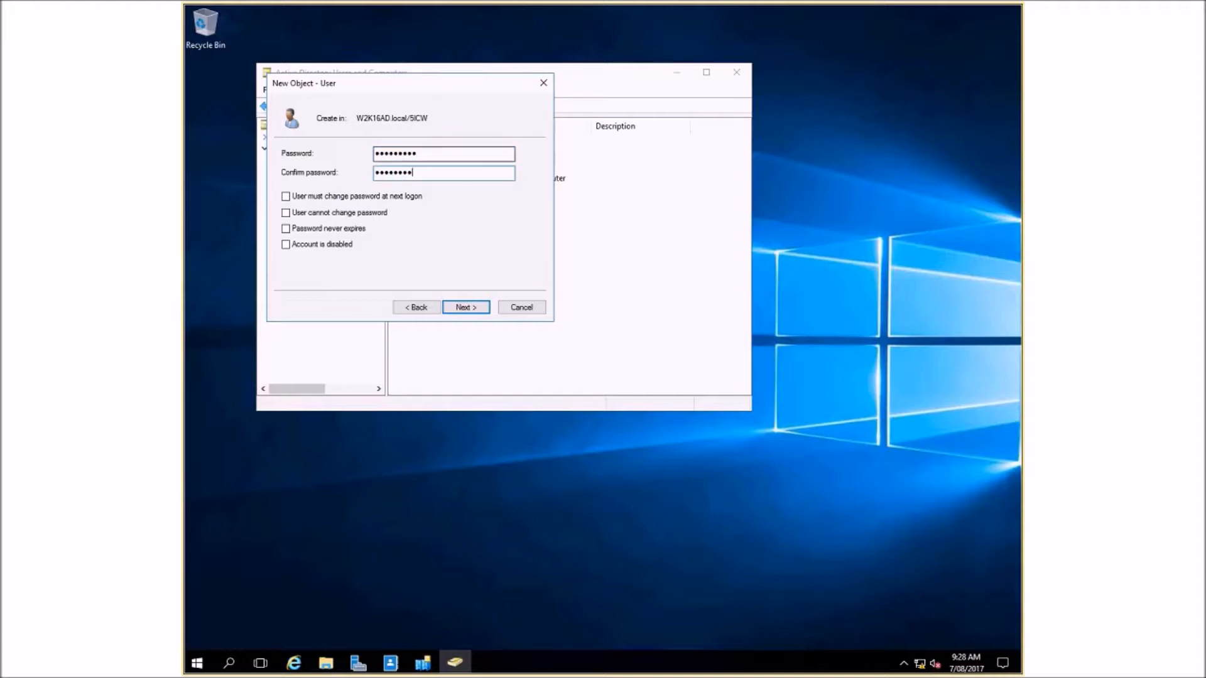
{"action": "type", "text": "•"}
{"action": "left_click", "coordinate": [286, 197]}
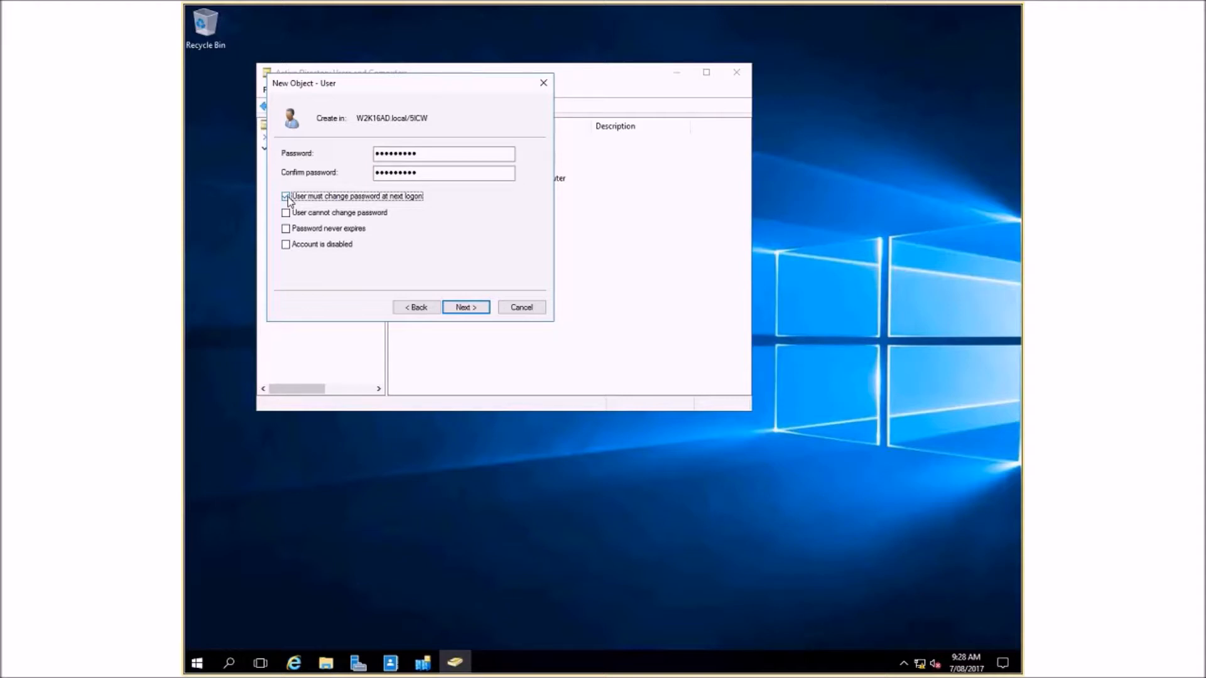
{"action": "left_click", "coordinate": [287, 199]}
{"action": "left_click", "coordinate": [481, 308]}
{"action": "left_click", "coordinate": [466, 307]}
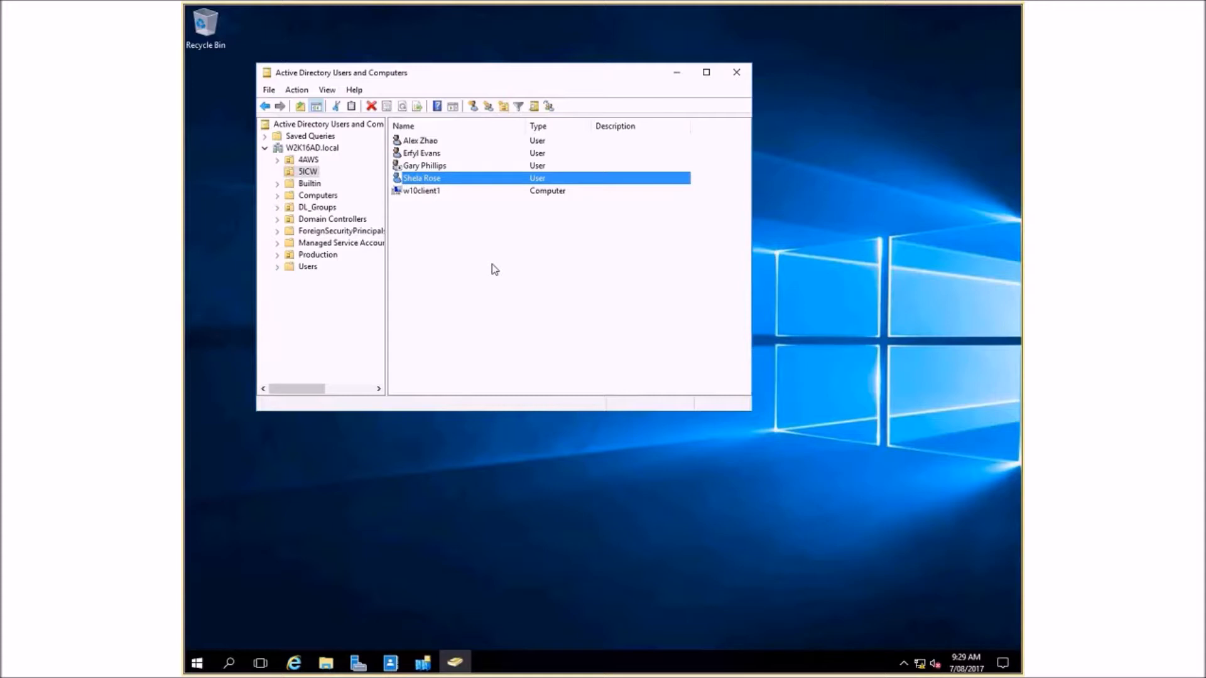
- Create an organizational unit named Mon 9am Class in 5ICW without protection from accidental deletion
{"action": "left_click", "coordinate": [326, 149]}
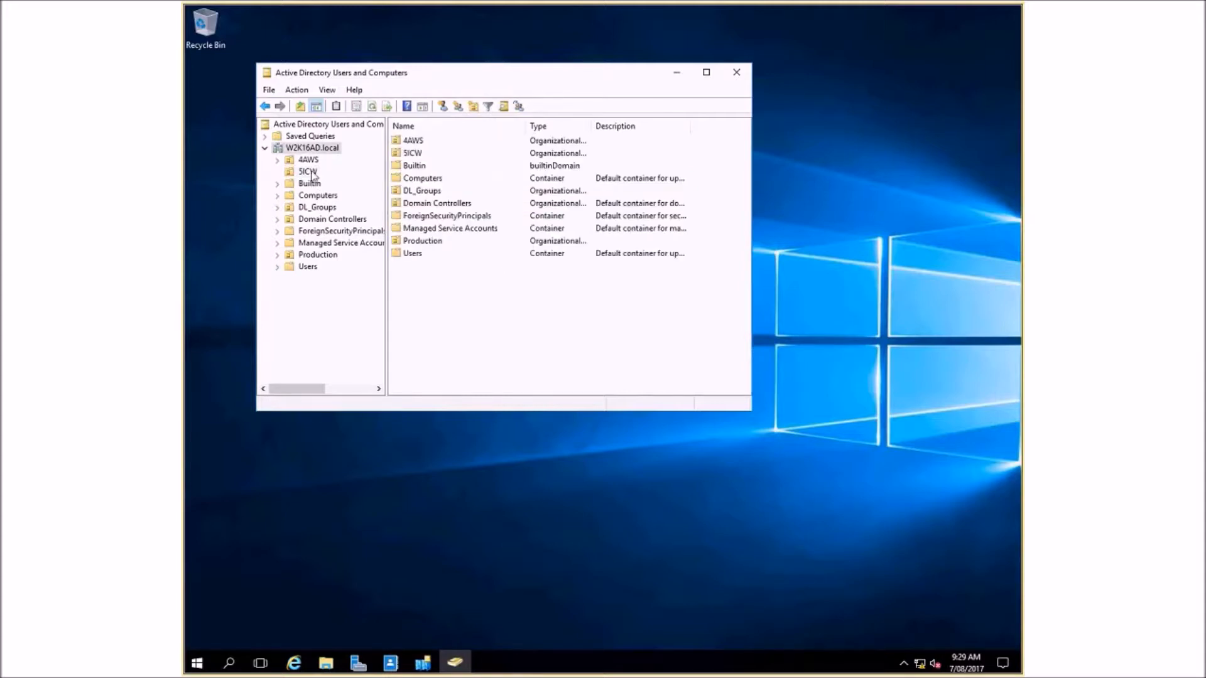
{"action": "left_click", "coordinate": [311, 173]}
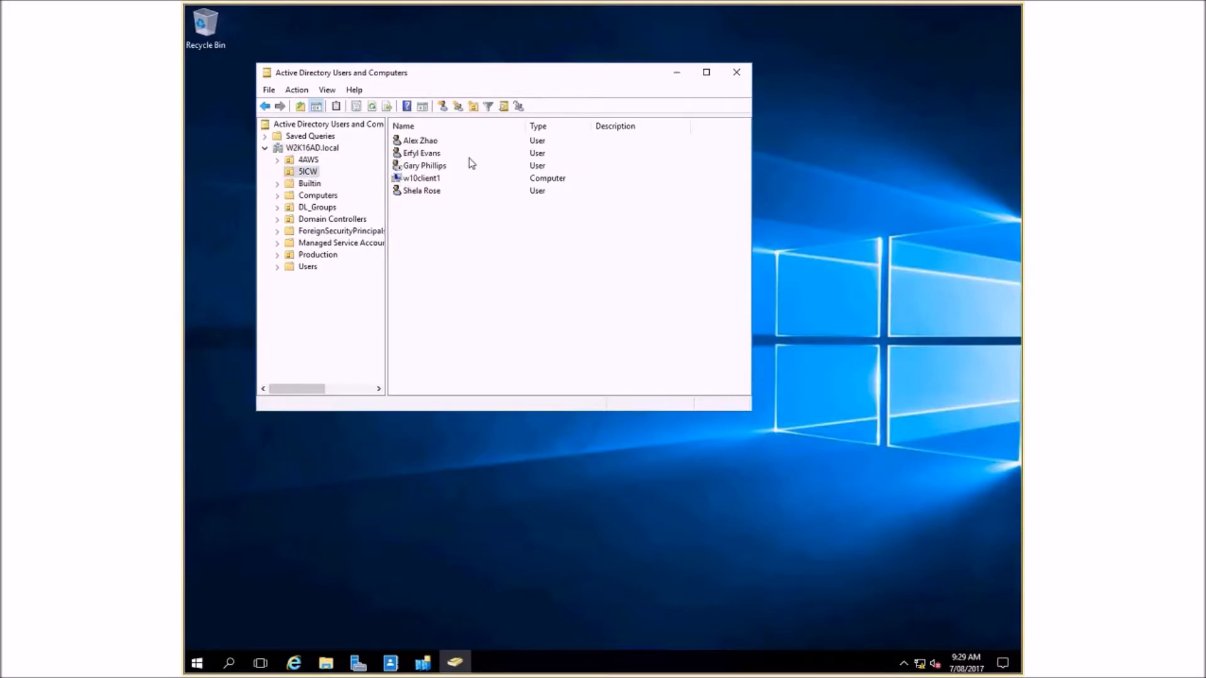
{"action": "right_click", "coordinate": [426, 244]}
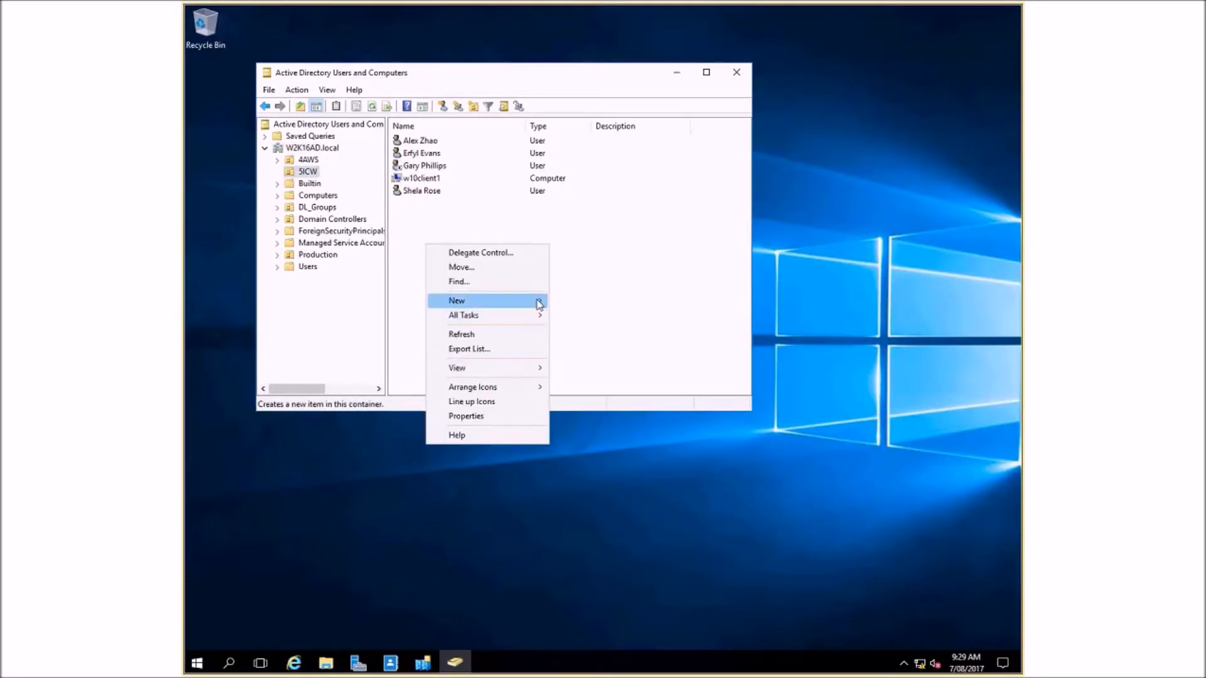
{"action": "left_click", "coordinate": [711, 243]}
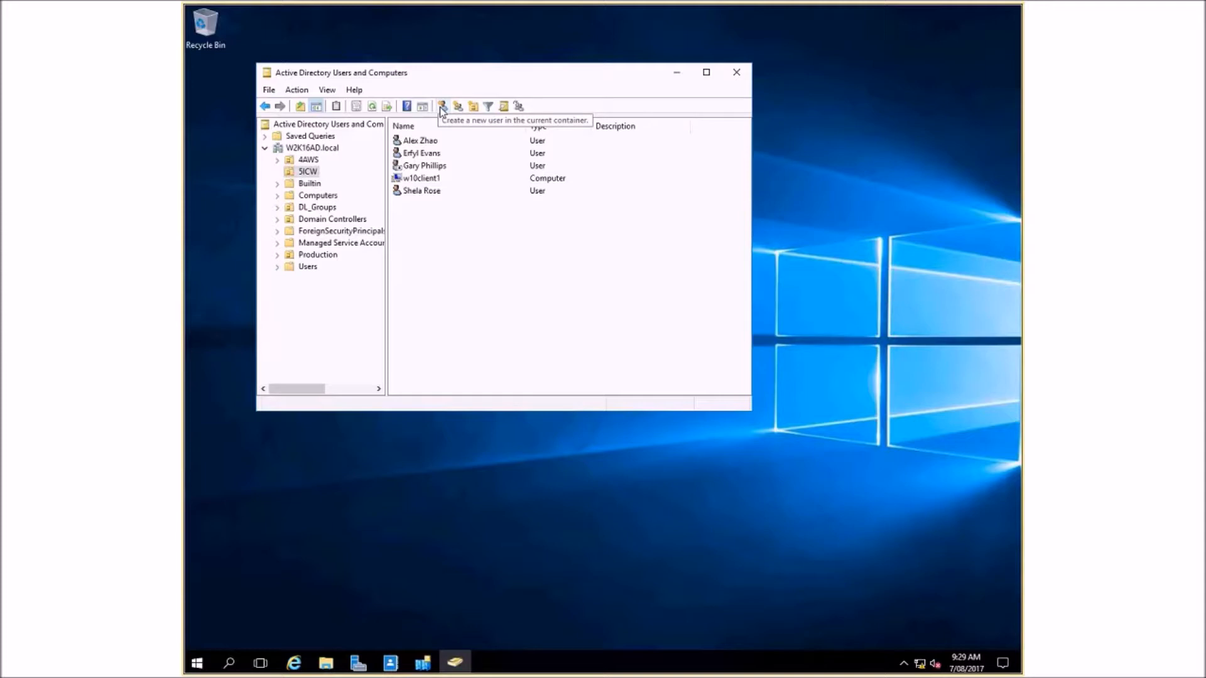
{"action": "left_click", "coordinate": [474, 107]}
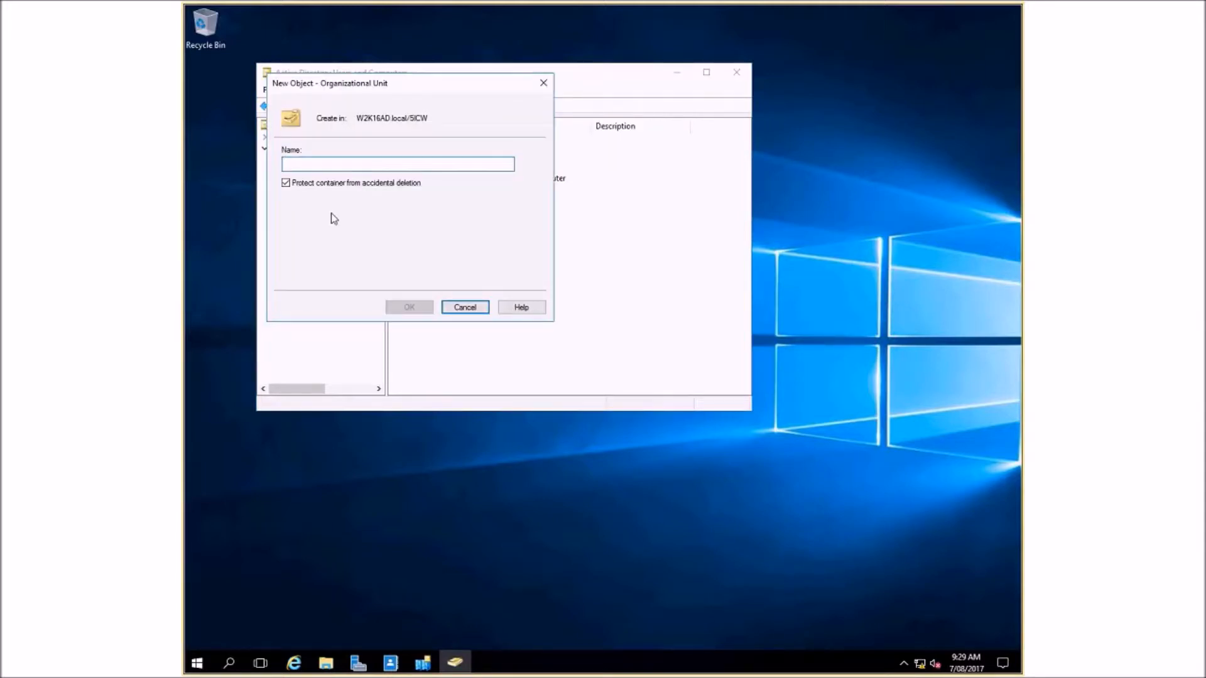
{"action": "left_click", "coordinate": [287, 184]}
{"action": "type", "text": "No"}
{"action": "key", "text": "BackSpace"}
{"action": "key", "text": "BackSpace"}
{"action": "type", "text": "Mon 9a"}
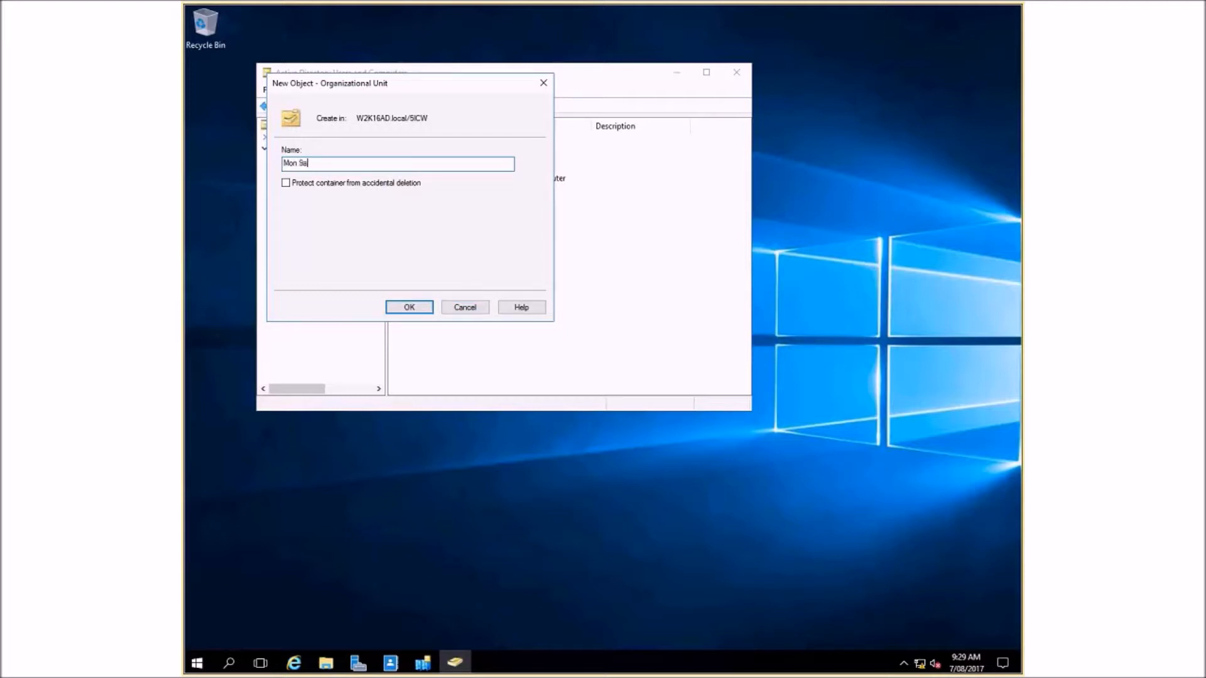
{"action": "type", "text": "m Class"}
{"action": "left_click", "coordinate": [411, 311]}
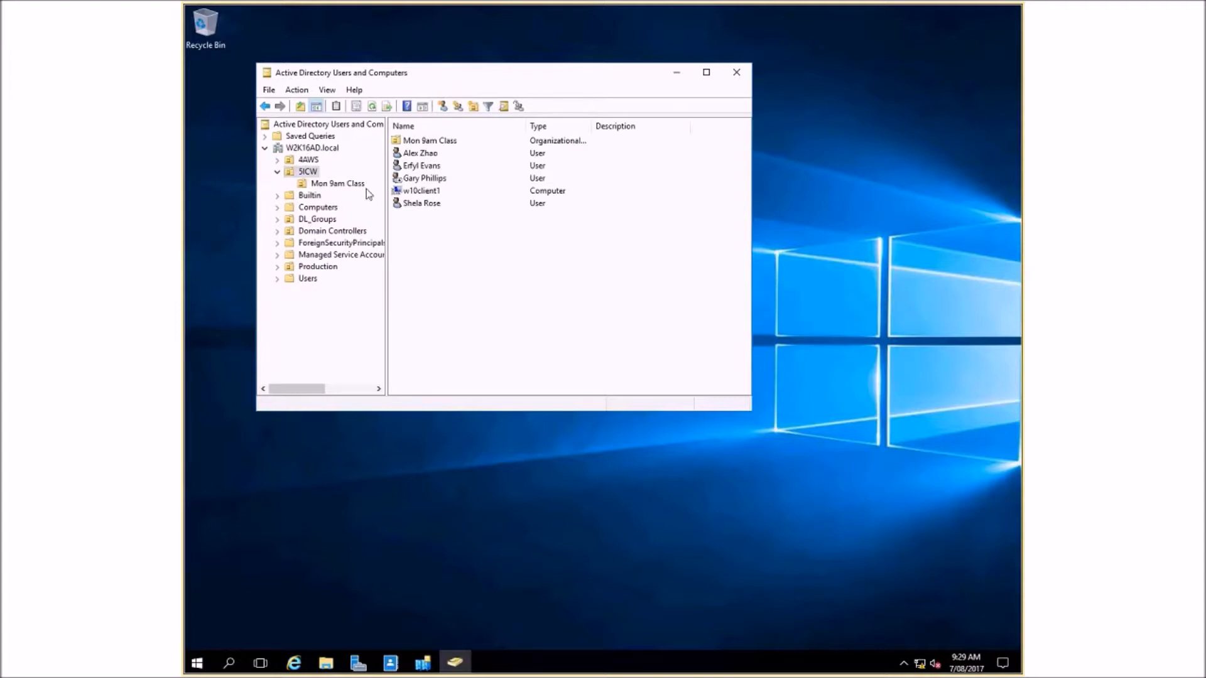
- Move the newly created user from 5ICW into the Mon 9am Class organizational unit
{"action": "left_click", "coordinate": [332, 184]}
{"action": "key", "text": "Up"}
{"action": "left_click_drag", "start_coordinate": [422, 204], "coordinate": [449, 140]}
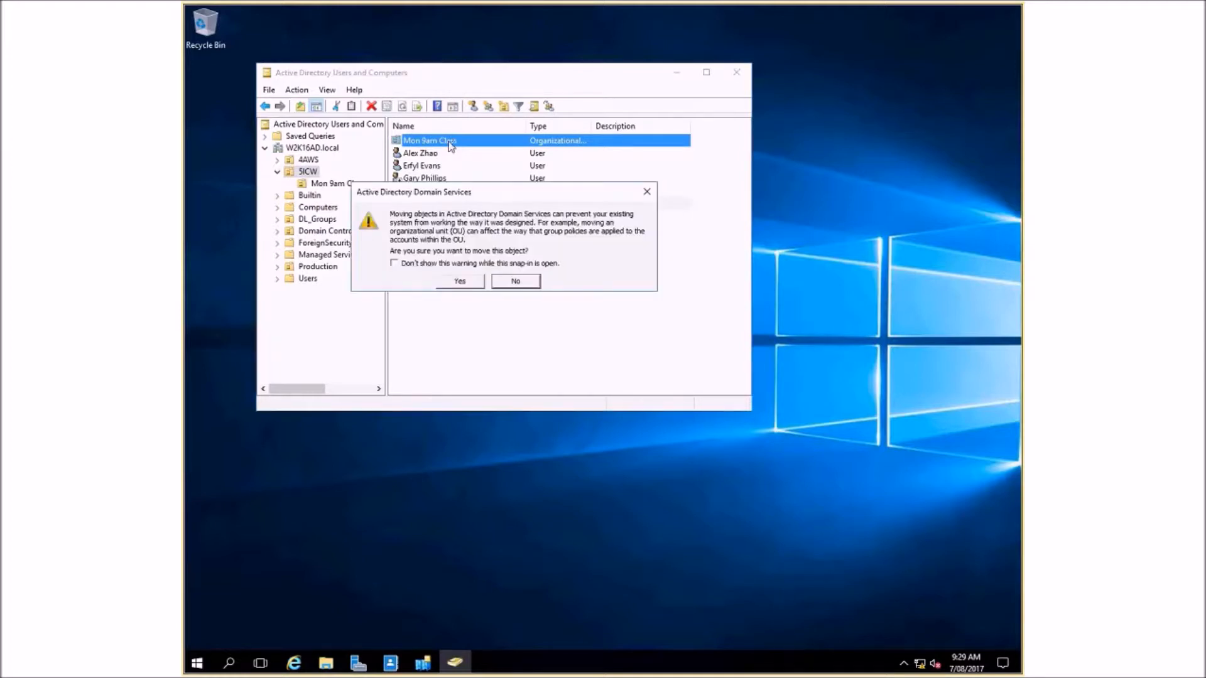
{"action": "left_click", "coordinate": [463, 282]}
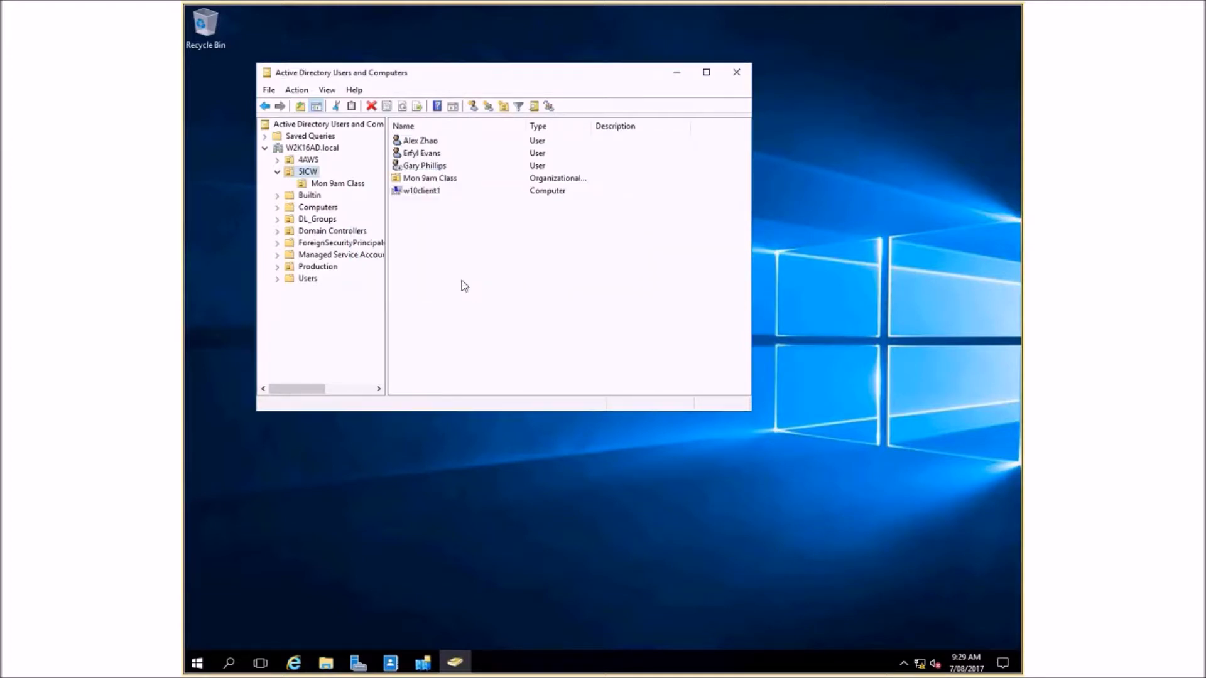
- Check the Mon 9am Class unit, return to 5ICW and create a global security group there named gg_5ICW_Students
{"action": "left_click", "coordinate": [336, 183]}
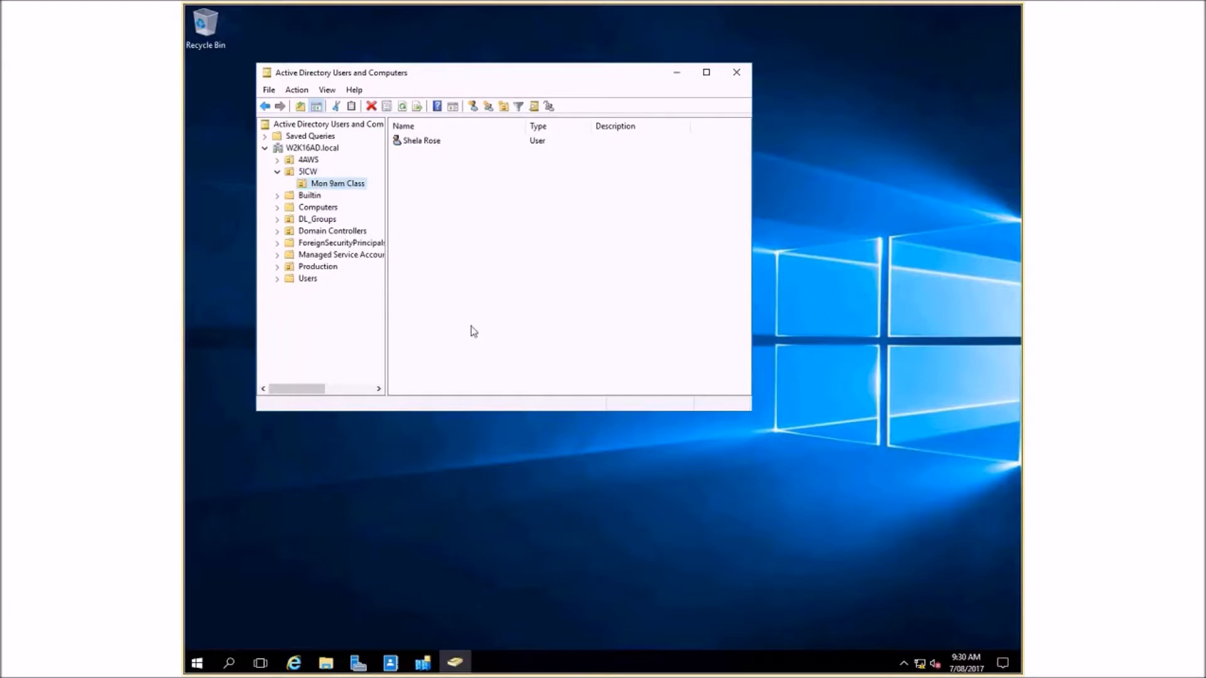
{"action": "left_click", "coordinate": [304, 172]}
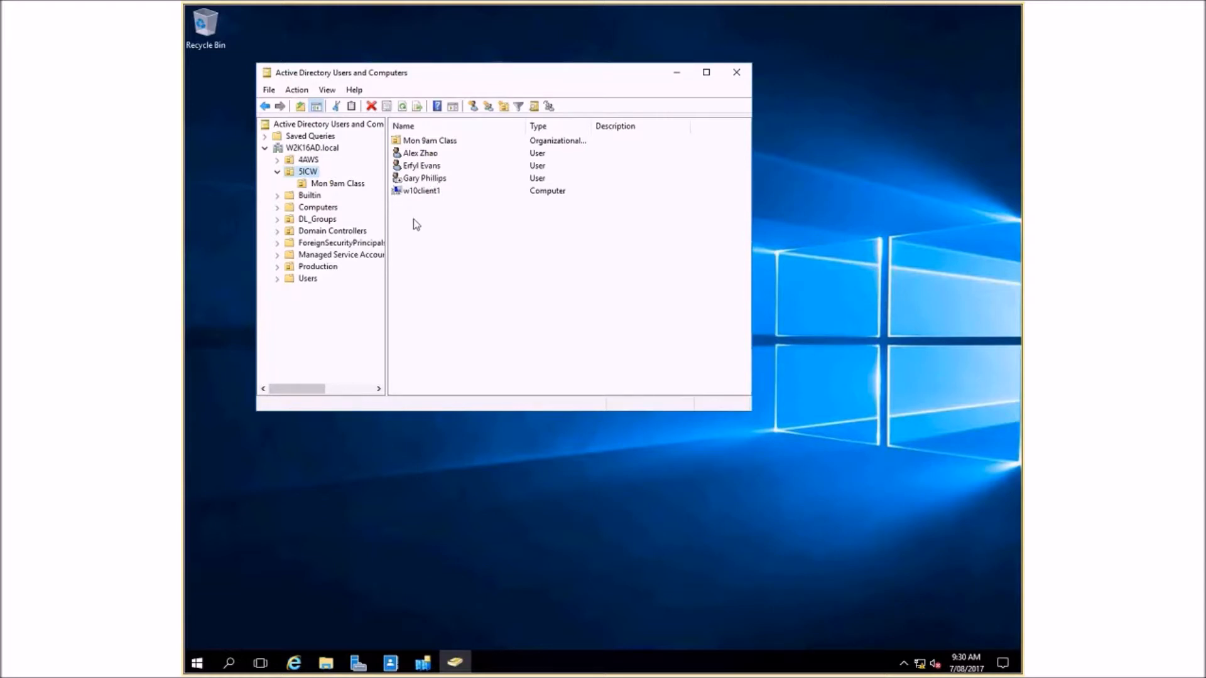
{"action": "left_click", "coordinate": [489, 107]}
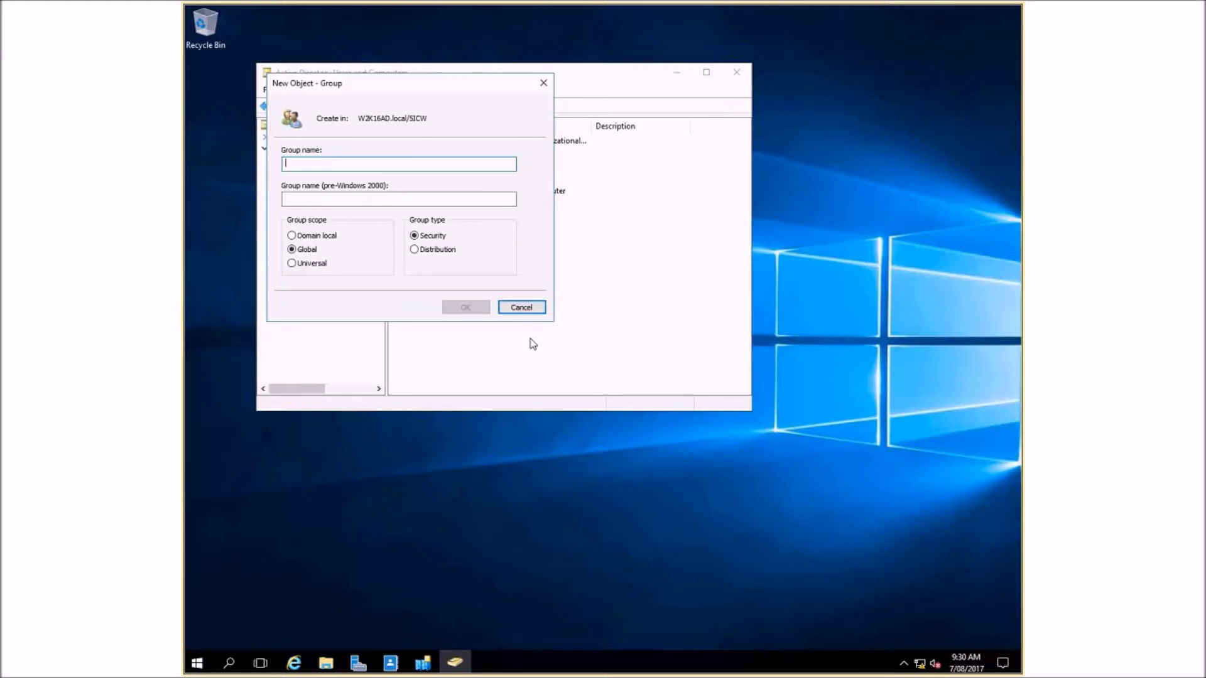
{"action": "type", "text": "gg_"}
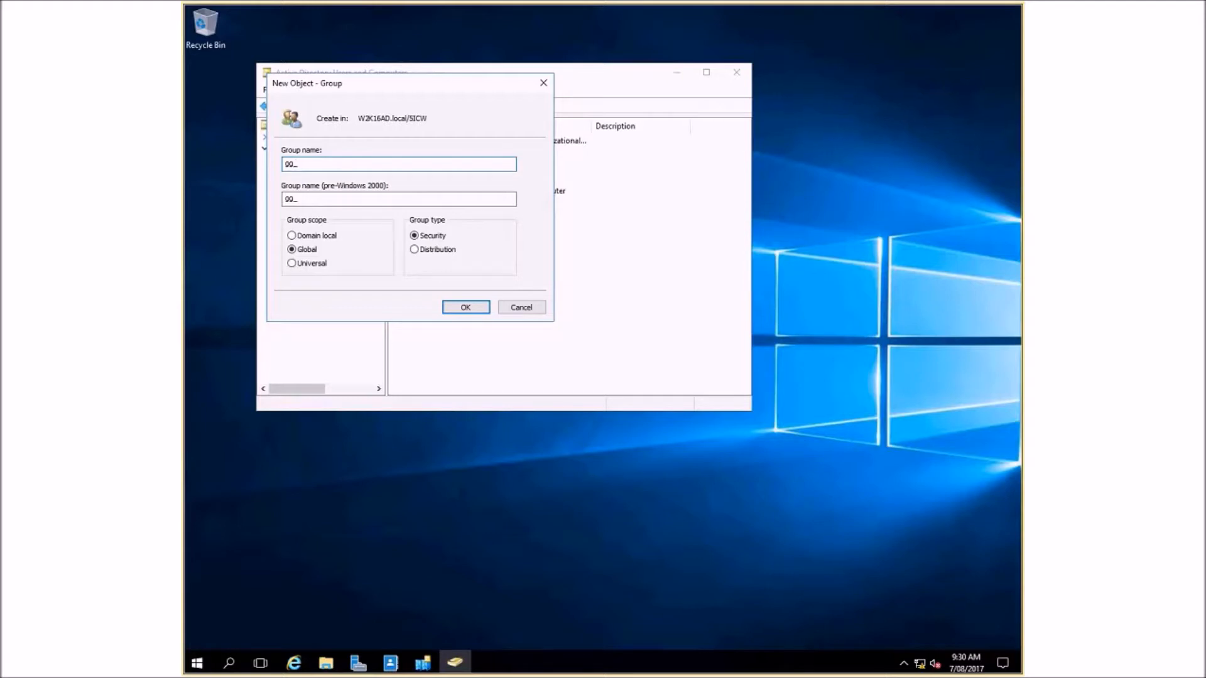
{"action": "left_click", "coordinate": [409, 196]}
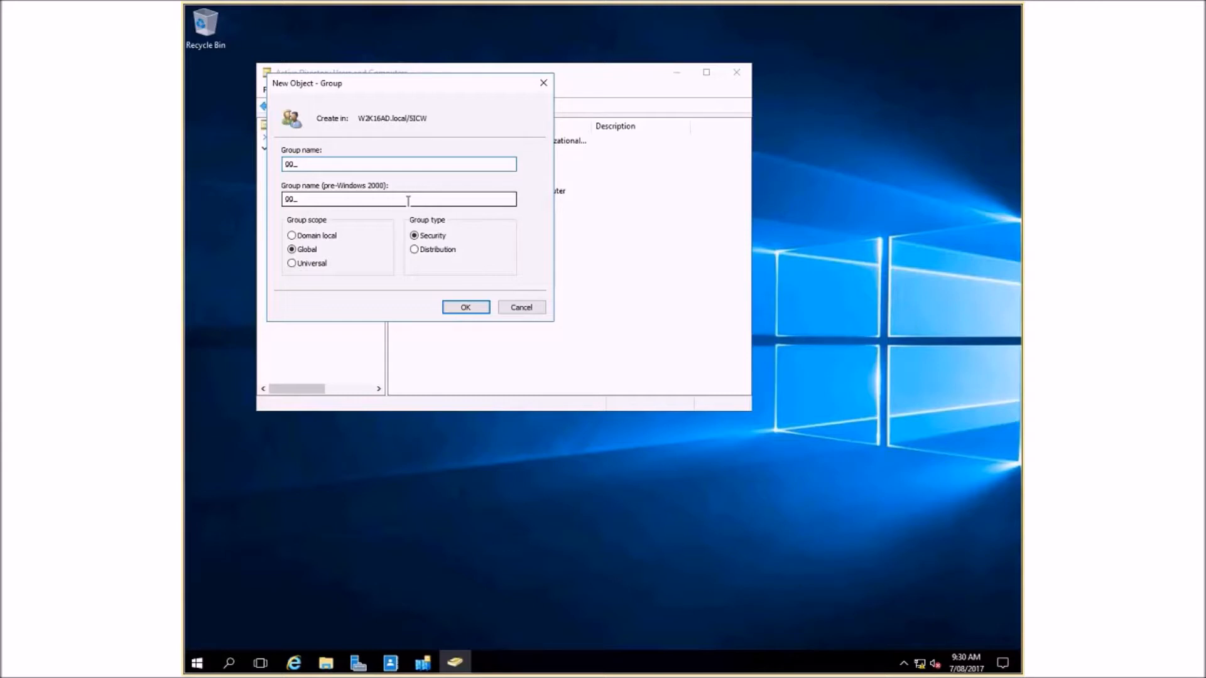
{"action": "type", "text": "5"}
{"action": "type", "text": "ICW"}
{"action": "type", "text": "_Studen"}
{"action": "type", "text": "ts"}
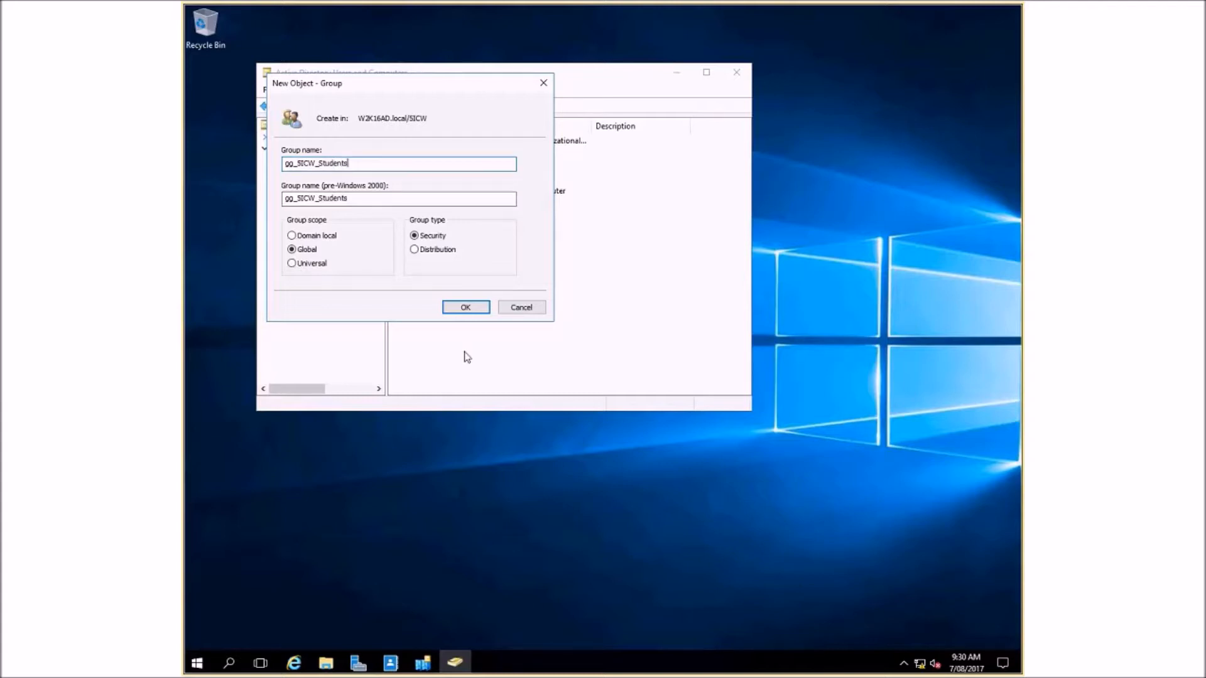
{"action": "left_click", "coordinate": [466, 308]}
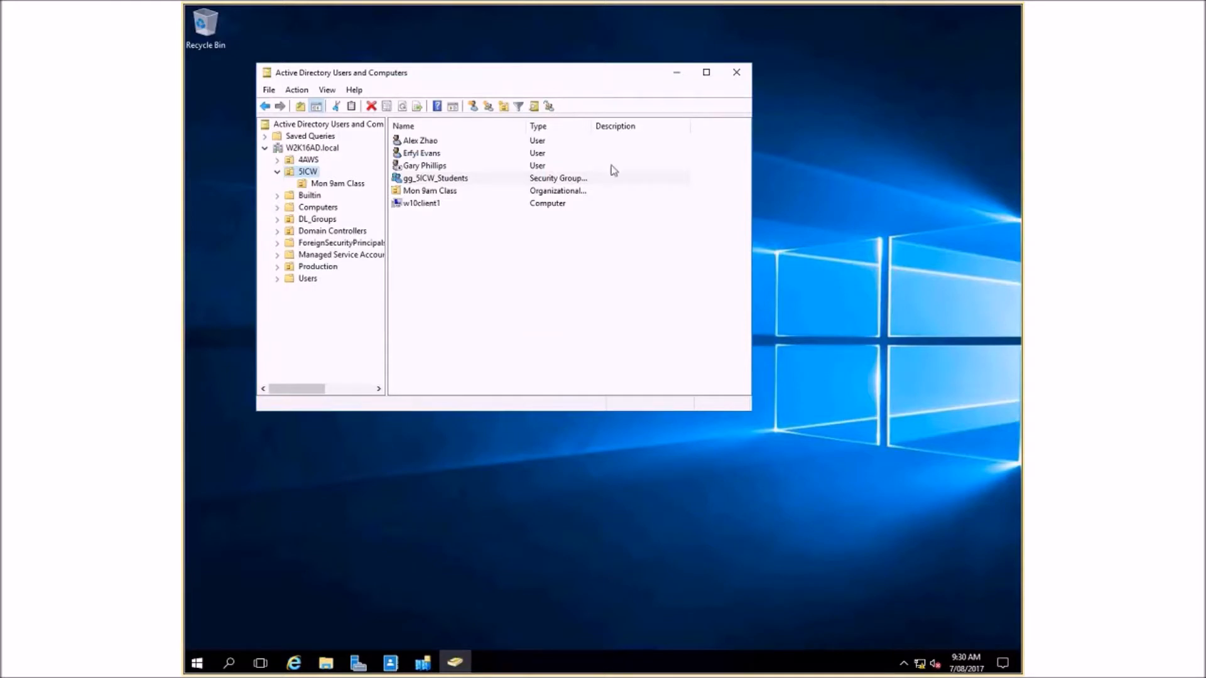
- Open the member list of the gg_5ICW_Students group and search the whole W2K16AD.local directory for objects to add
{"action": "right_click", "coordinate": [431, 182]}
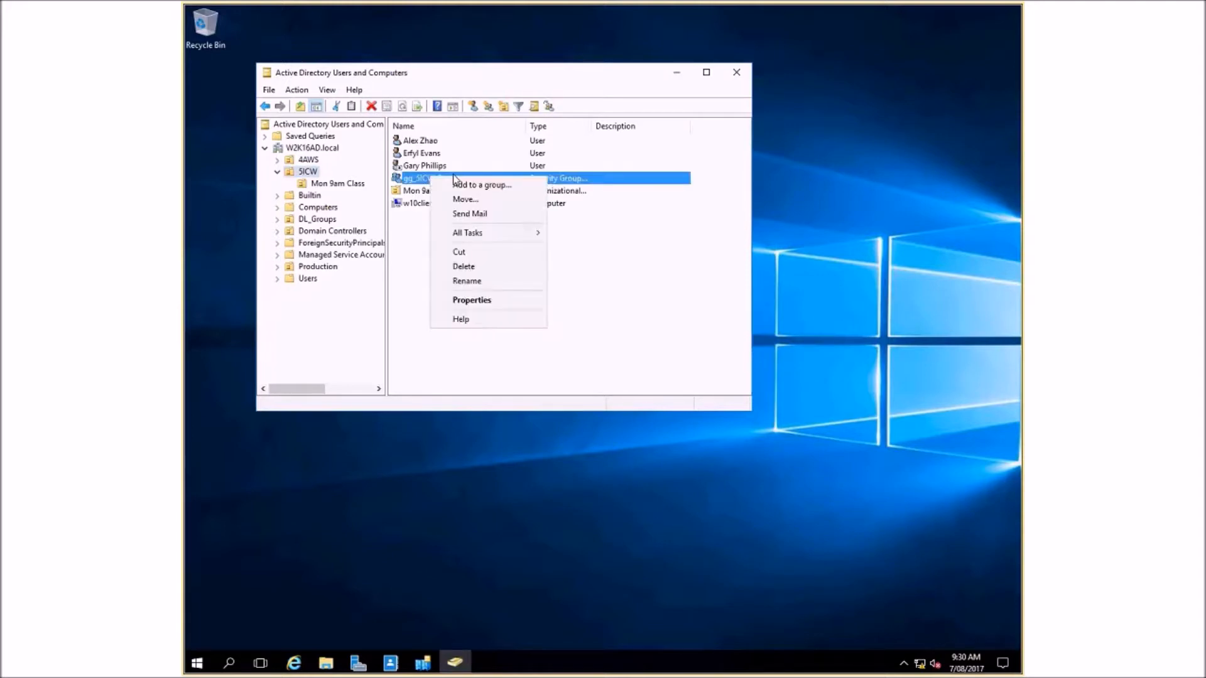
{"action": "left_click", "coordinate": [499, 299]}
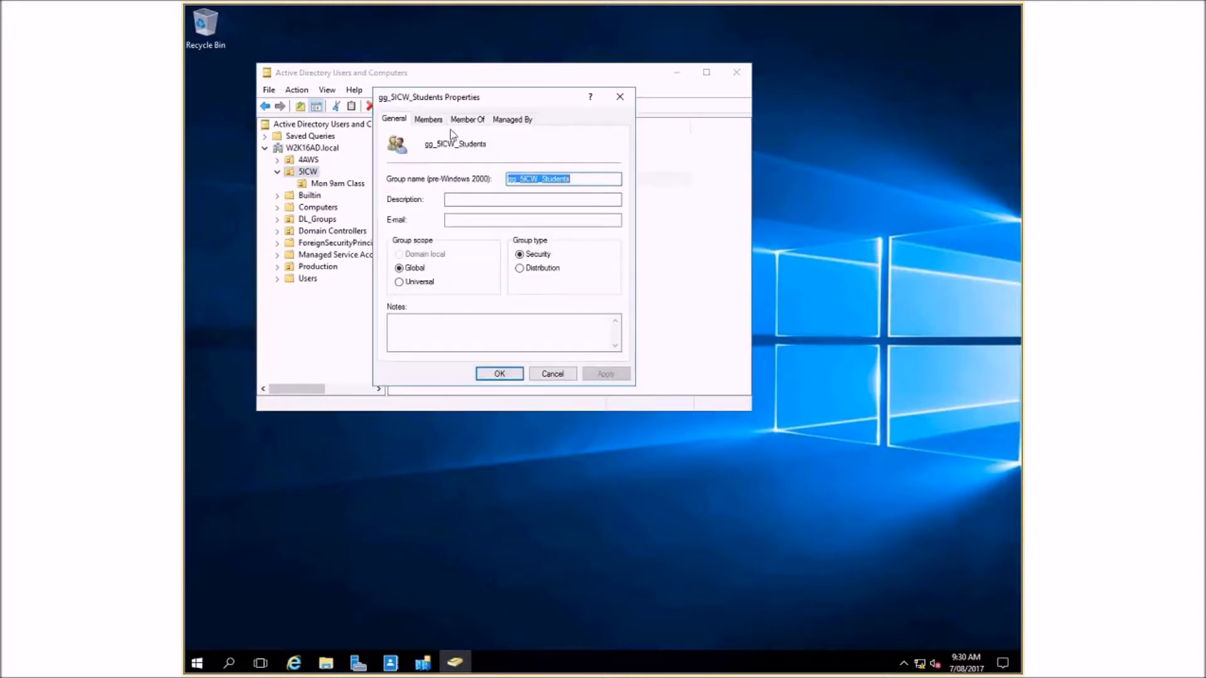
{"action": "left_click", "coordinate": [434, 119]}
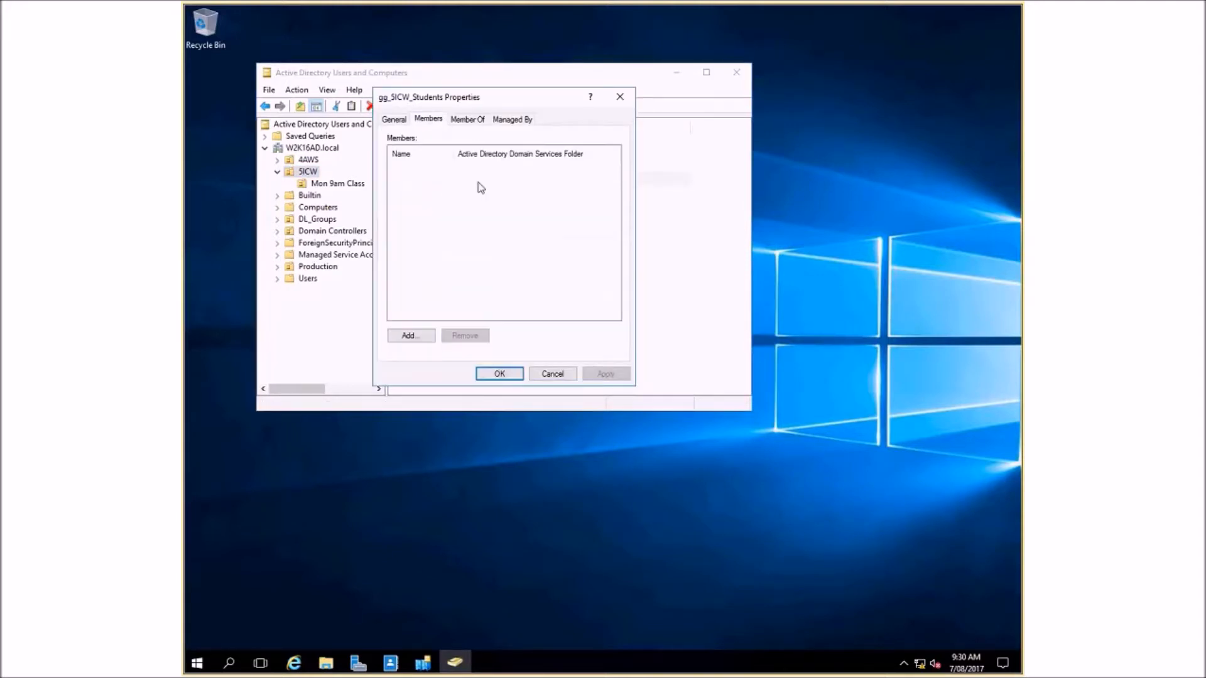
{"action": "left_click", "coordinate": [424, 336]}
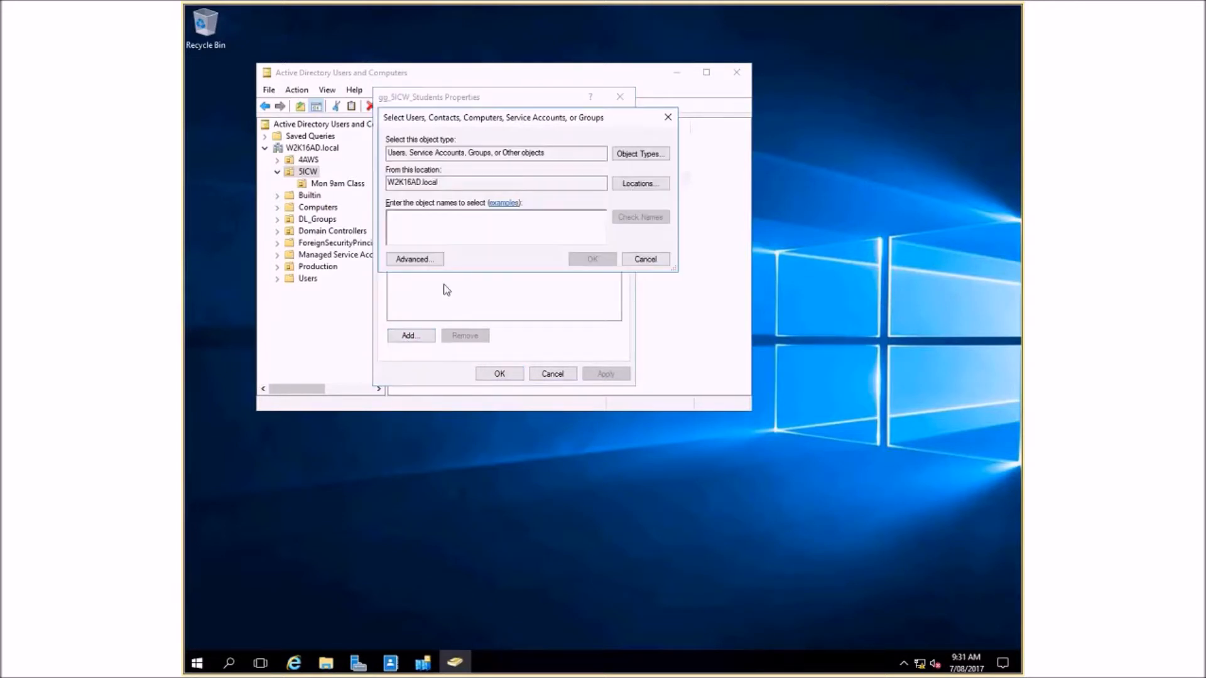
{"action": "left_click", "coordinate": [416, 261]}
{"action": "left_click", "coordinate": [689, 261]}
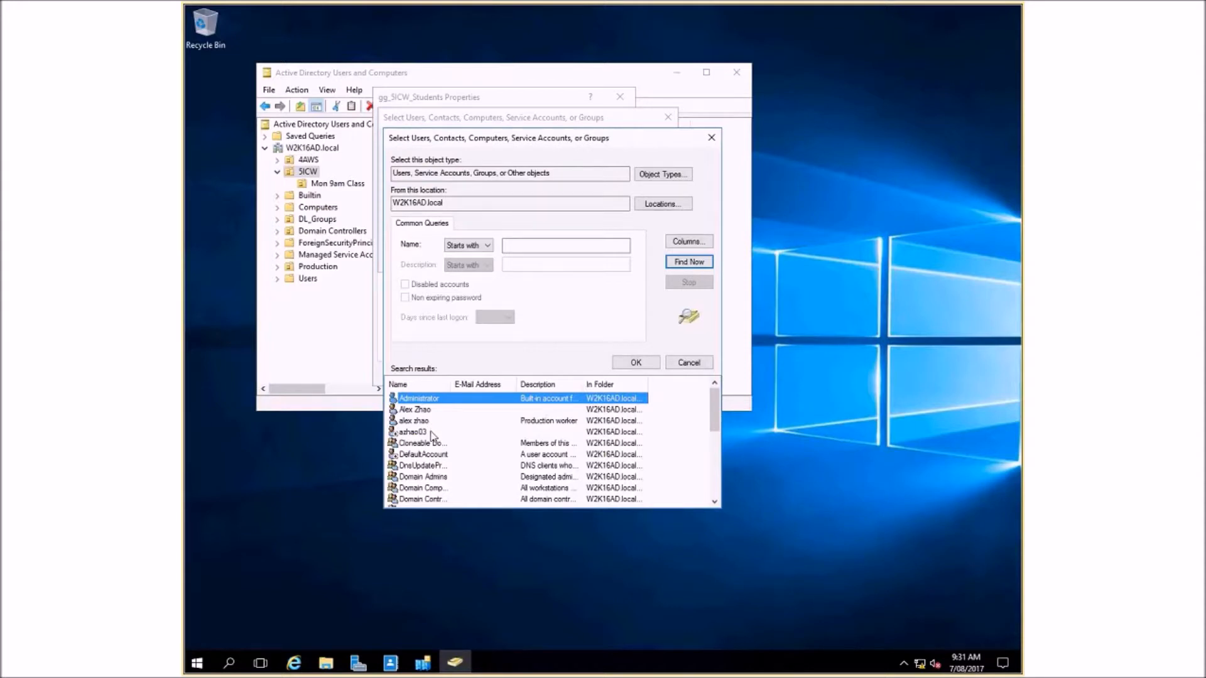
- Add the first 5ICW user and the Mon 9am Class user as members, view the group's own memberships and save the properties
{"action": "left_click", "coordinate": [418, 411]}
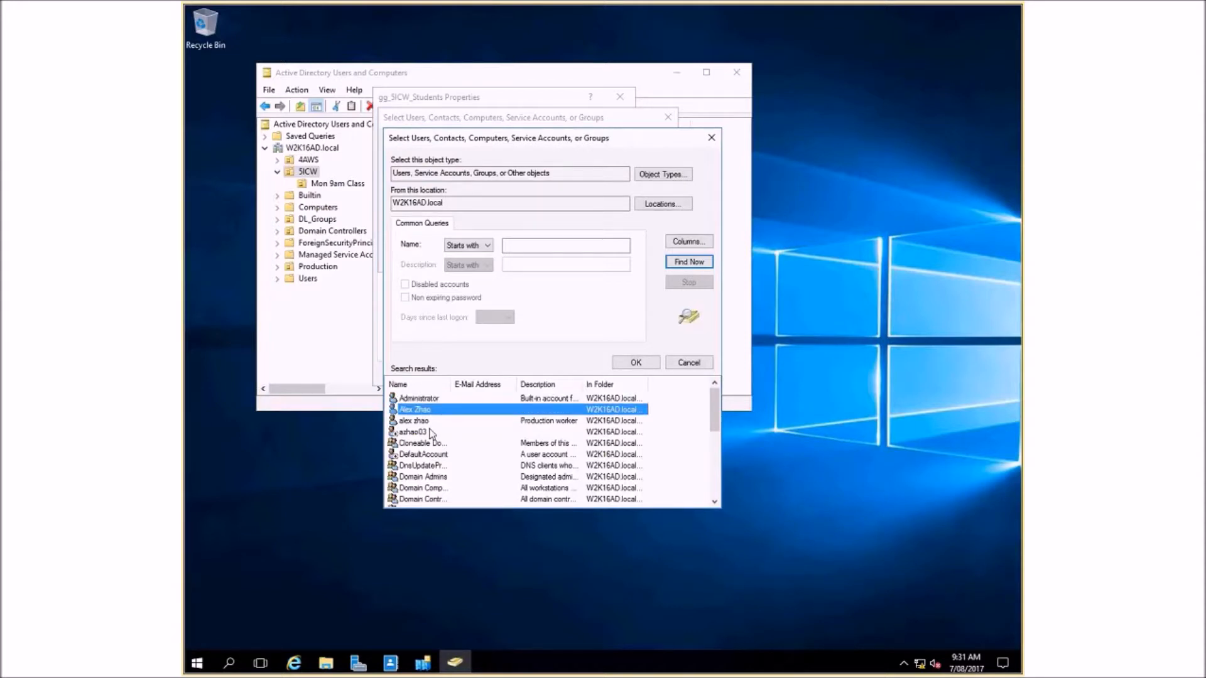
{"action": "scroll", "coordinate": [439, 443], "scroll_direction": "down", "scroll_amount": 1}
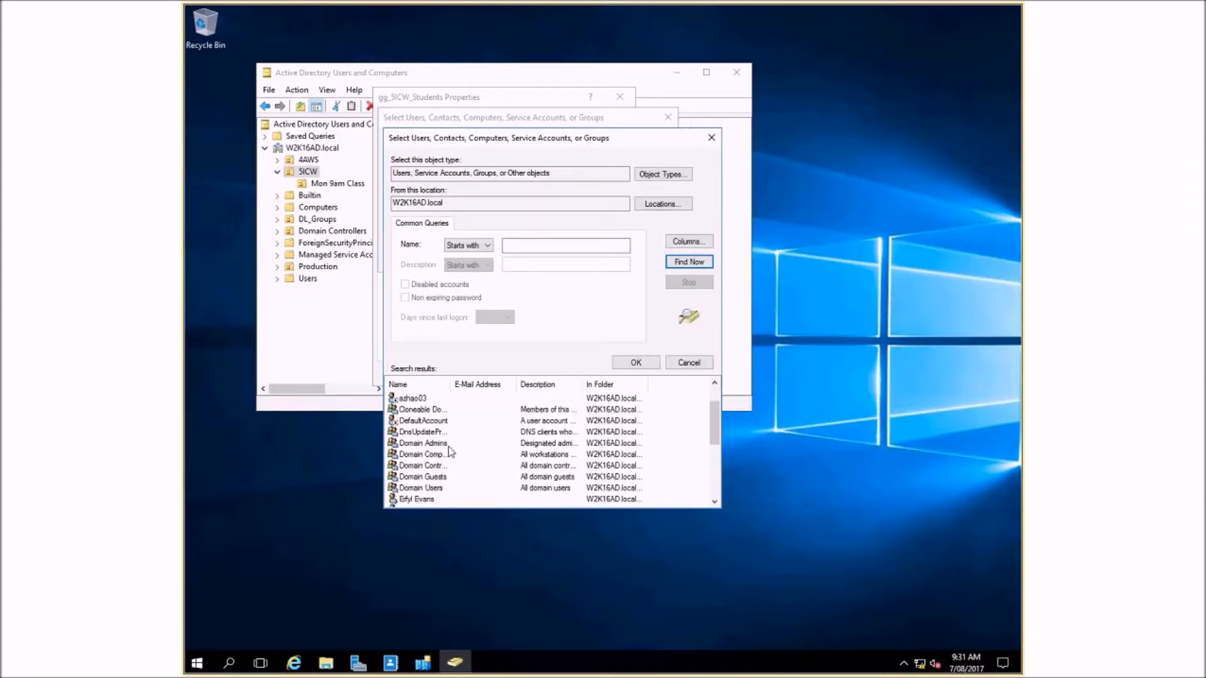
{"action": "scroll", "coordinate": [448, 451], "scroll_direction": "down", "scroll_amount": 3}
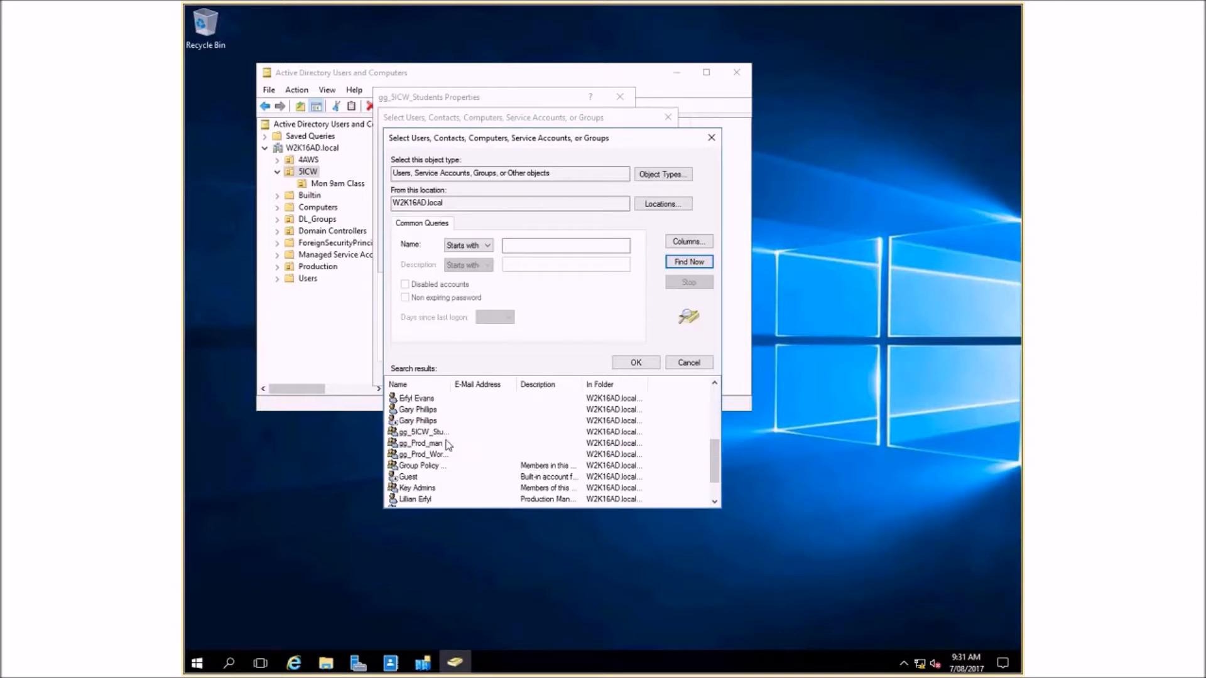
{"action": "scroll", "coordinate": [453, 452], "scroll_direction": "down", "scroll_amount": 1}
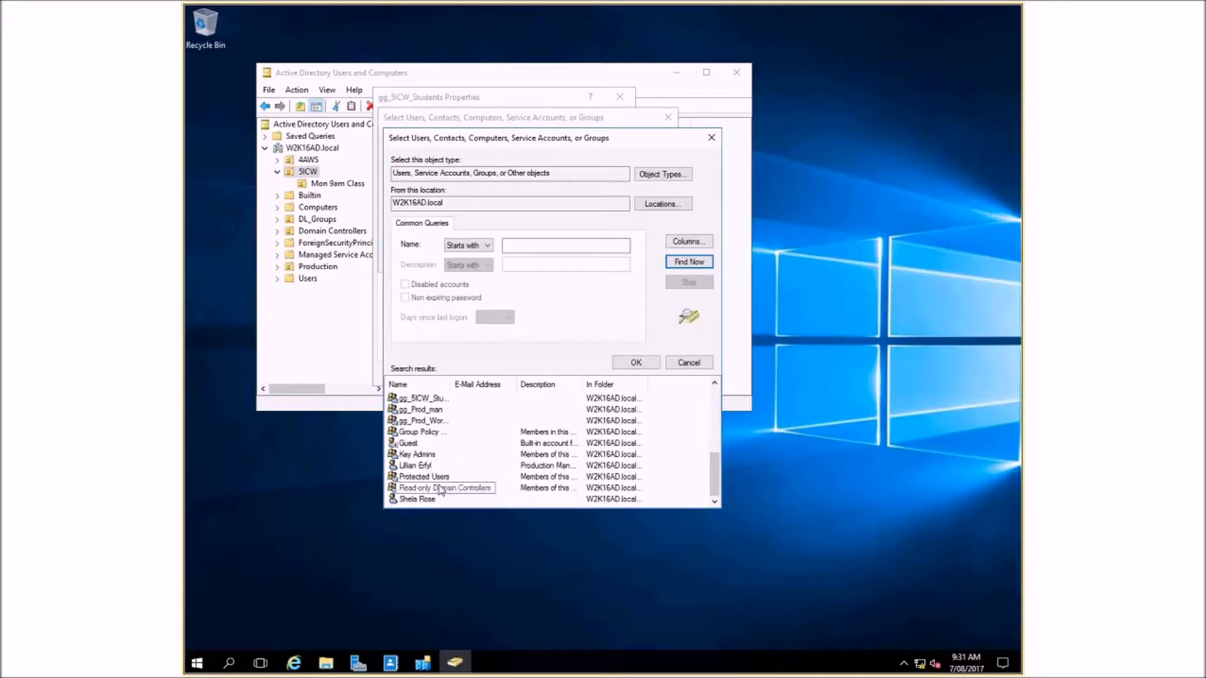
{"action": "left_click", "coordinate": [423, 499]}
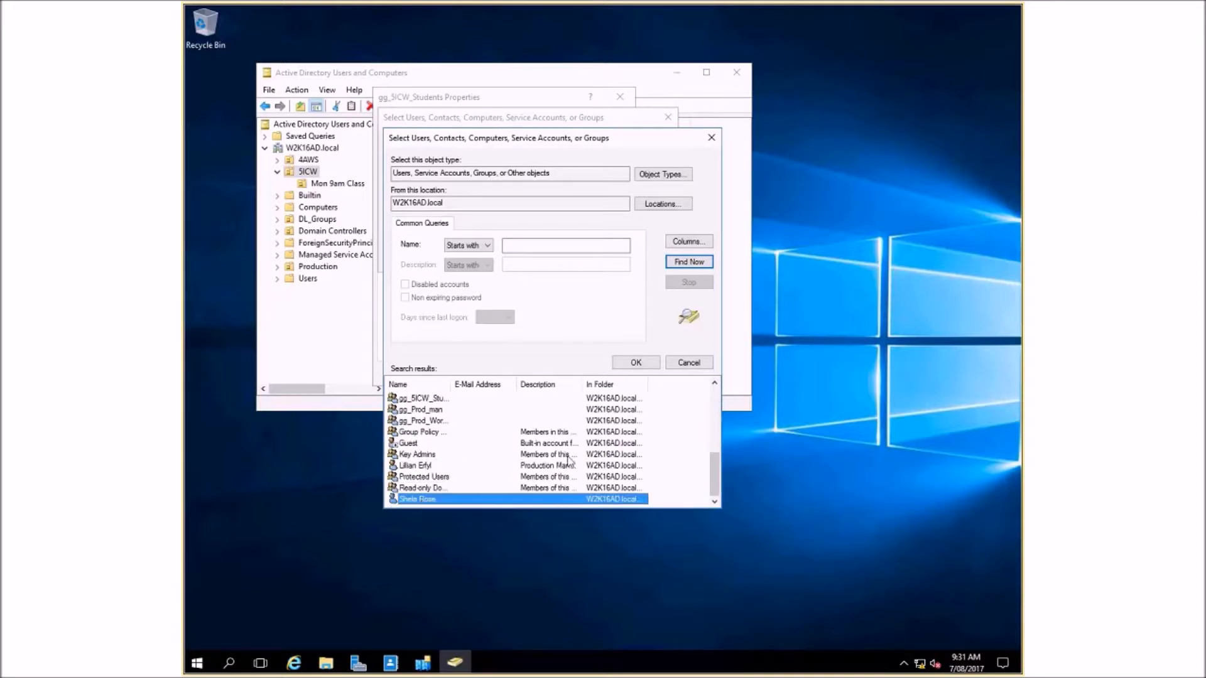
{"action": "left_click", "coordinate": [635, 363]}
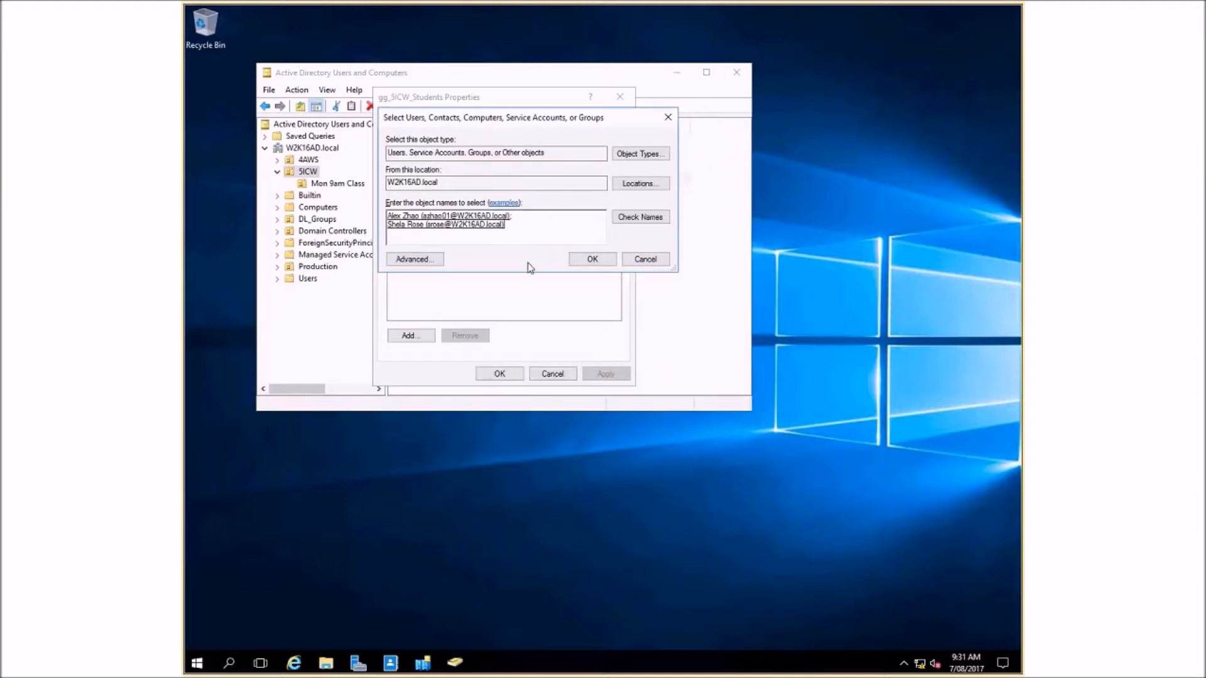
{"action": "left_click", "coordinate": [590, 262]}
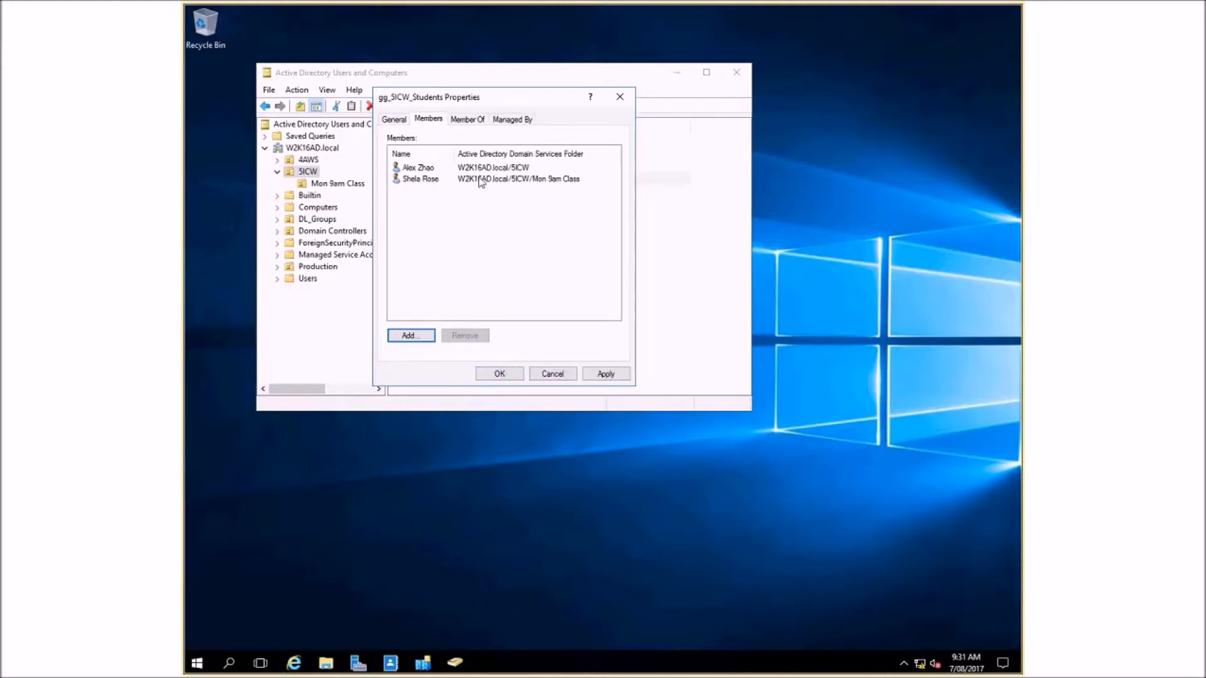
{"action": "left_click", "coordinate": [478, 121]}
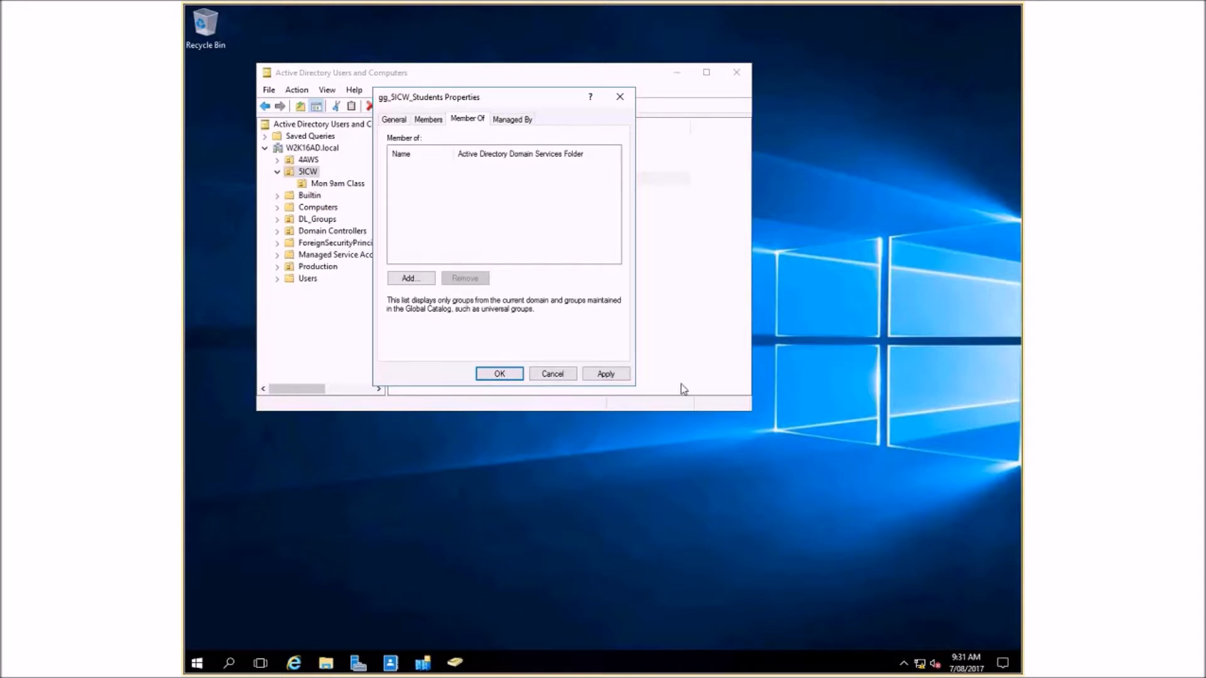
{"action": "key", "text": "Return"}
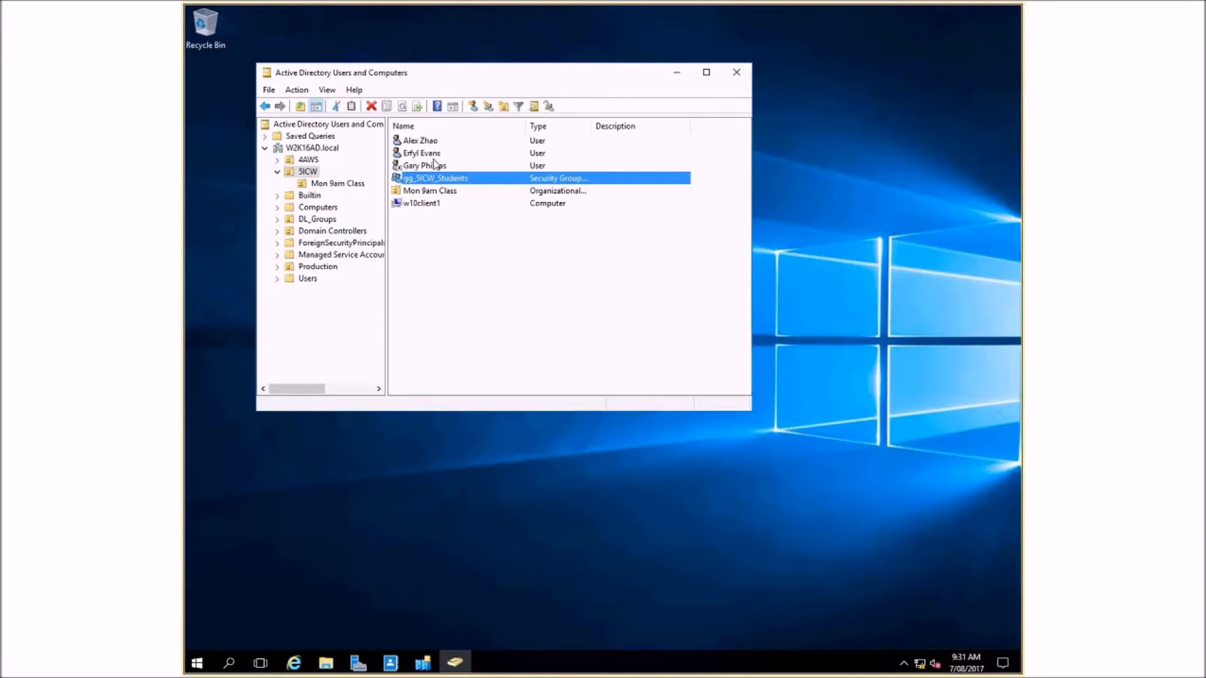
- Select the second and third users in 5ICW, start adding them to a group and search for all available groups
{"action": "left_click", "coordinate": [426, 154]}
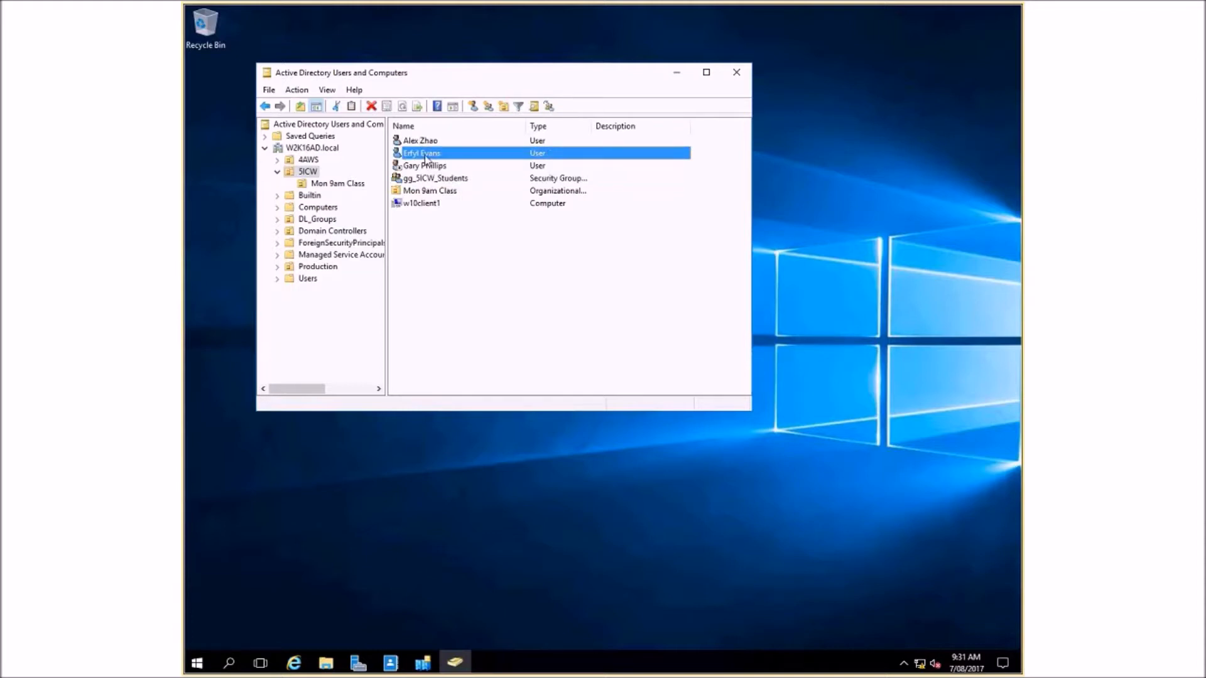
{"action": "left_click", "coordinate": [435, 166], "text": "ctrl"}
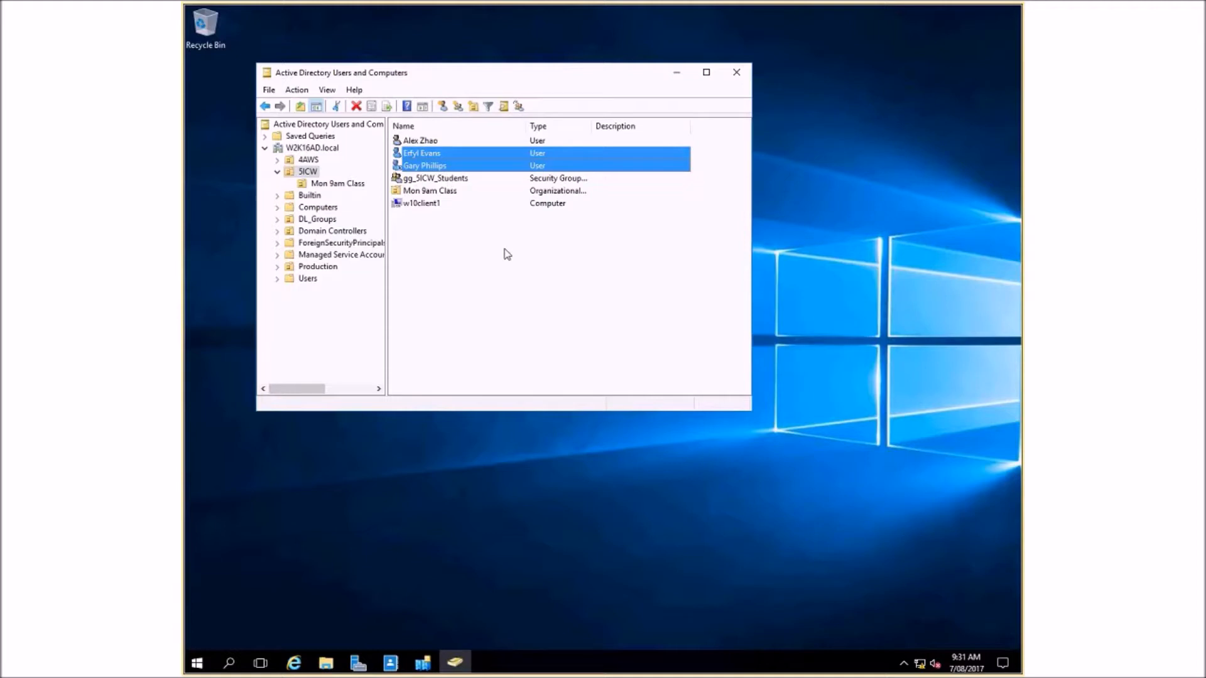
{"action": "right_click", "coordinate": [438, 167]}
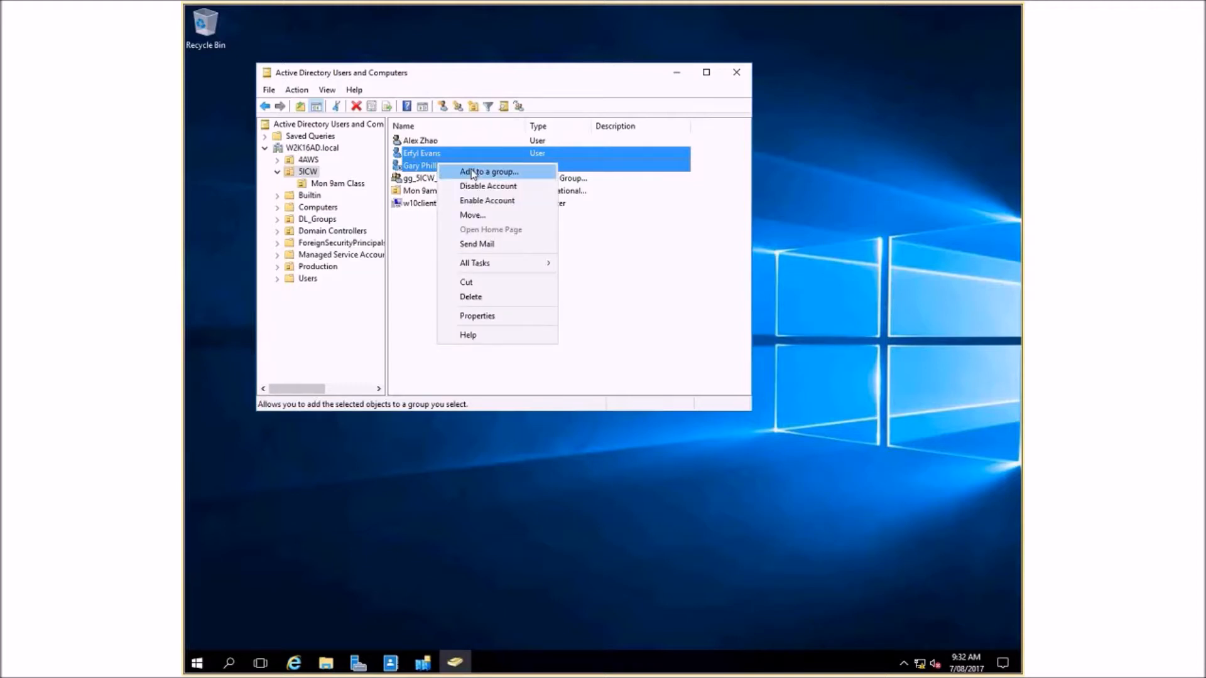
{"action": "left_click", "coordinate": [472, 172]}
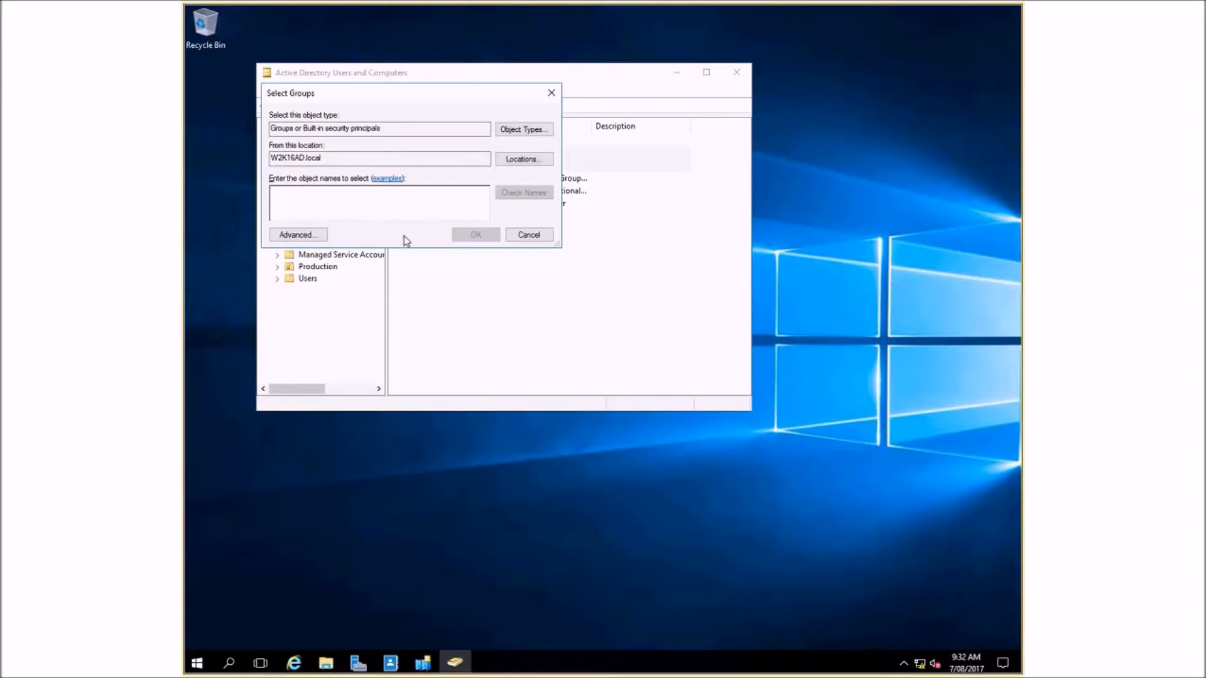
{"action": "left_click", "coordinate": [317, 236]}
{"action": "key", "text": "Return"}
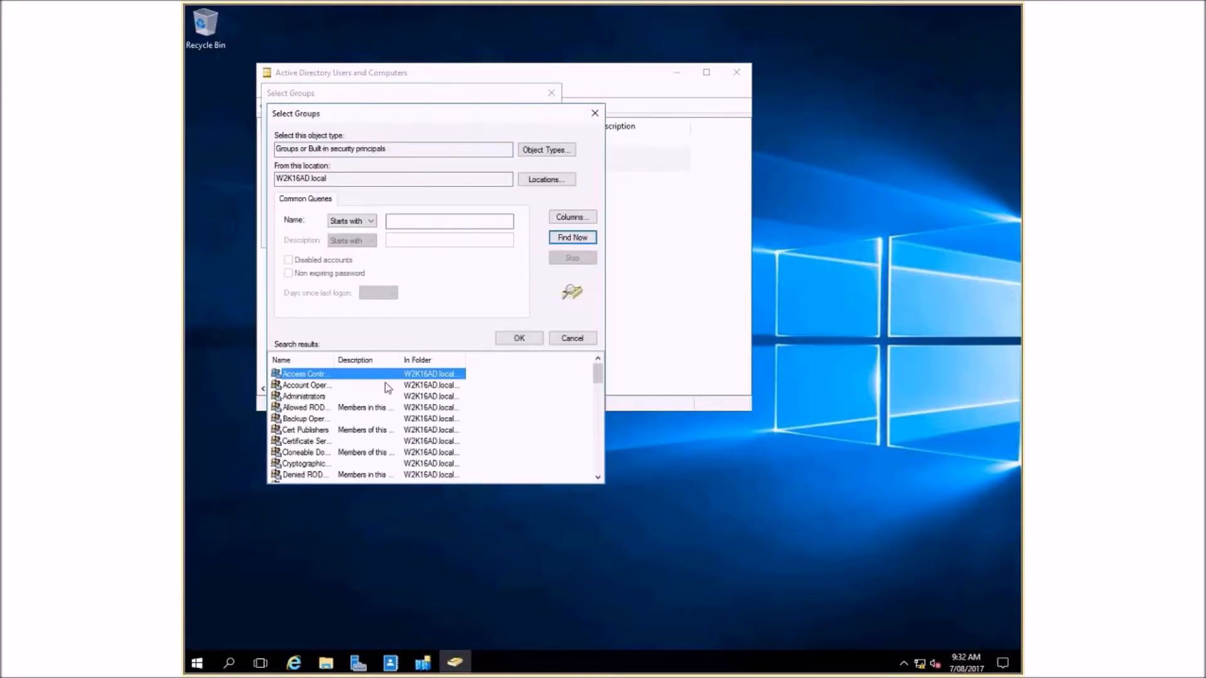
- Add the two selected users to the groups Access Control Assistance Operators, gg_5ICW_Students and gg_Prod_Worker
{"action": "scroll", "coordinate": [345, 414], "scroll_direction": "down", "scroll_amount": 10}
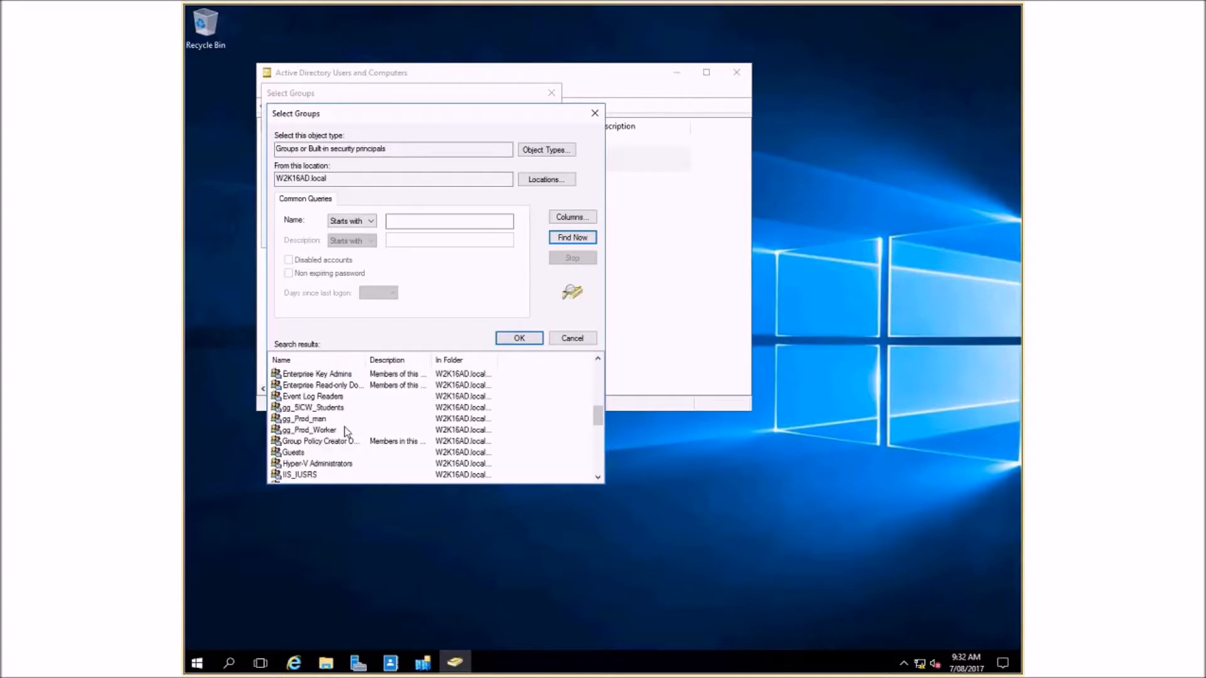
{"action": "left_click", "coordinate": [315, 407]}
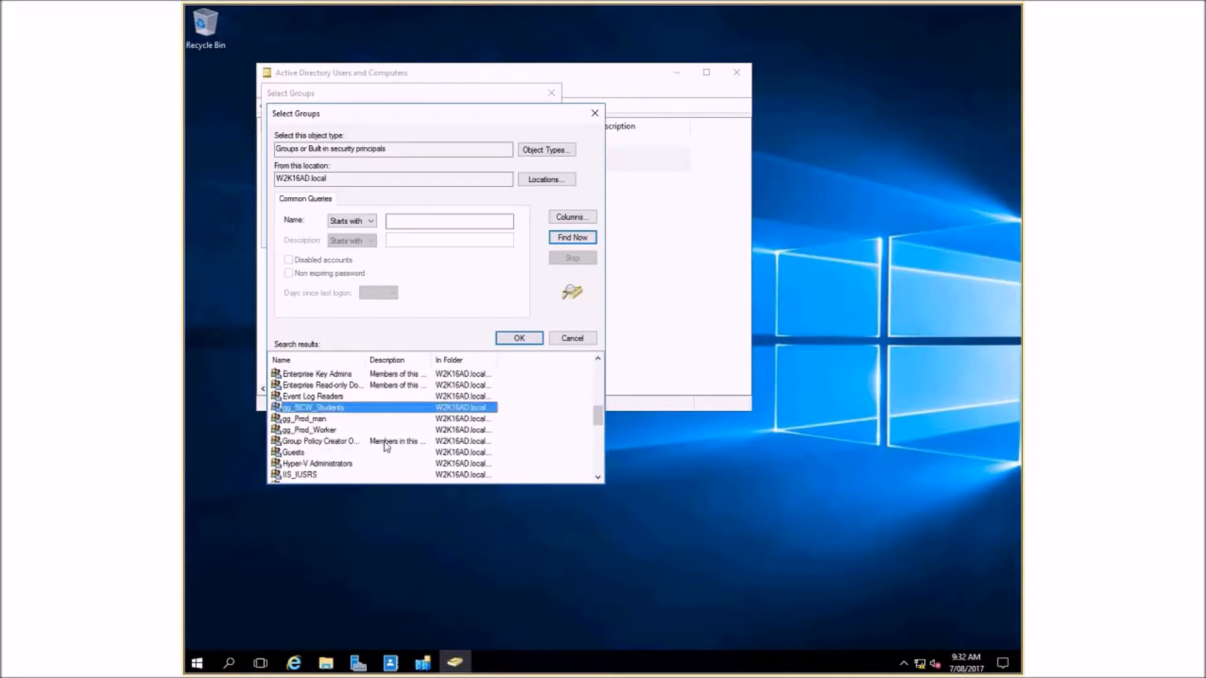
{"action": "left_click", "coordinate": [325, 430], "text": "ctrl"}
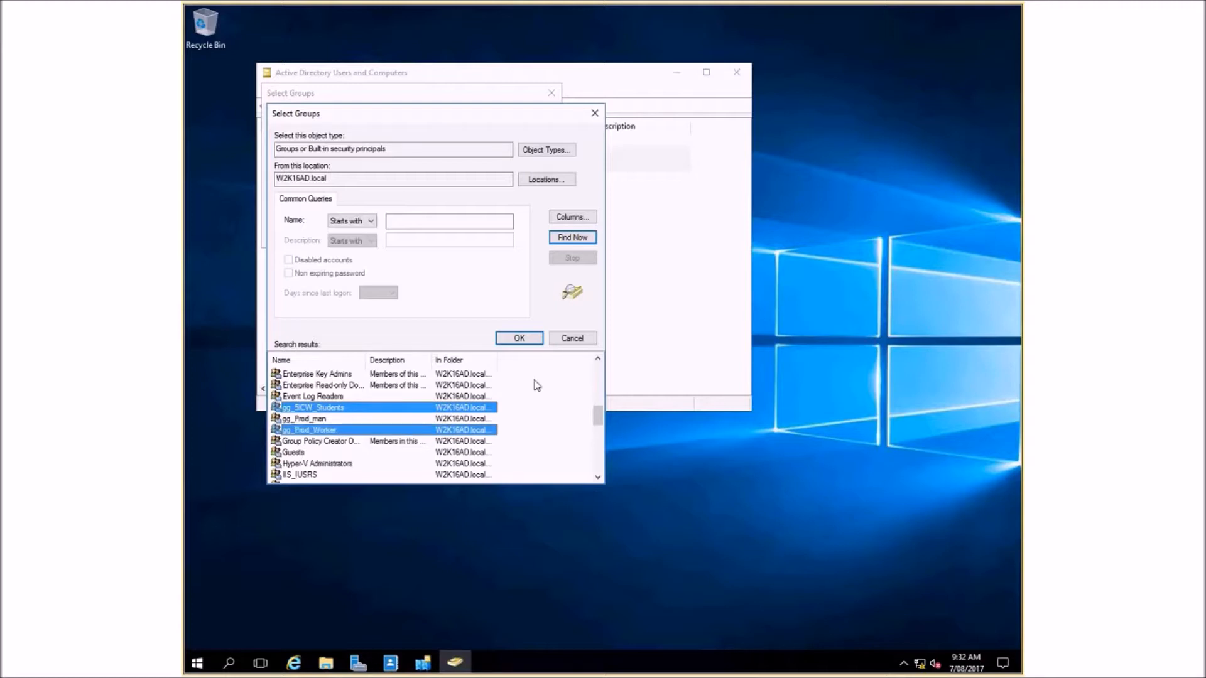
{"action": "left_click", "coordinate": [526, 343]}
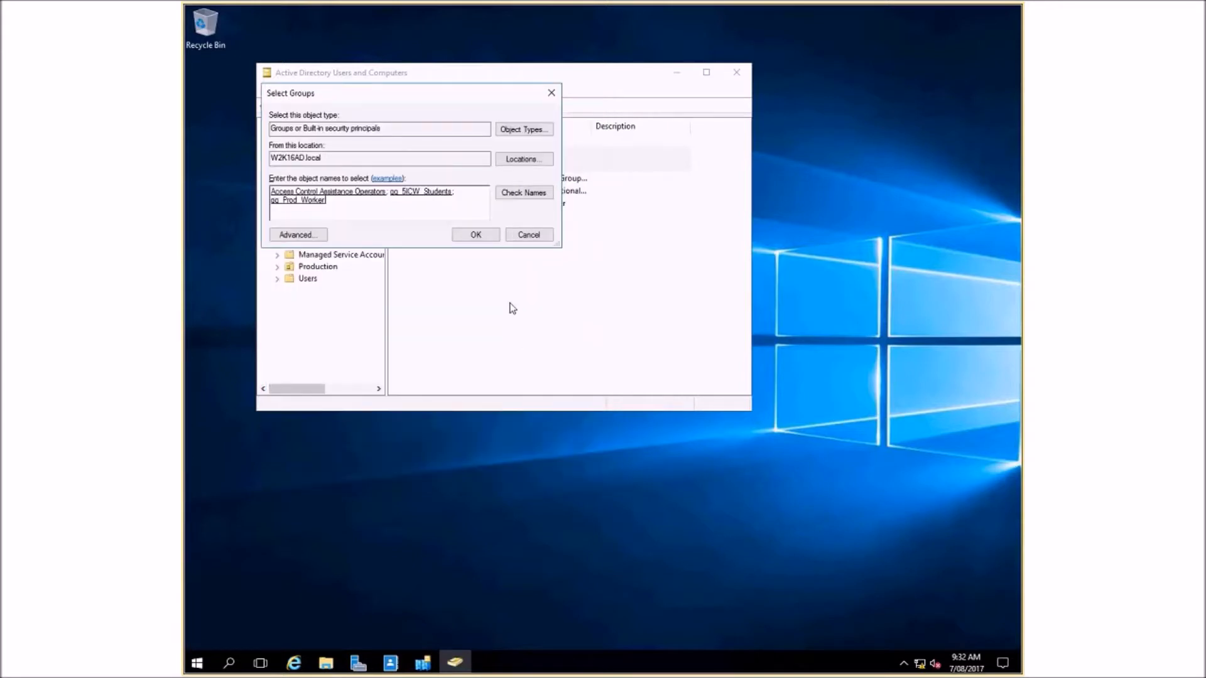
{"action": "left_click", "coordinate": [490, 239]}
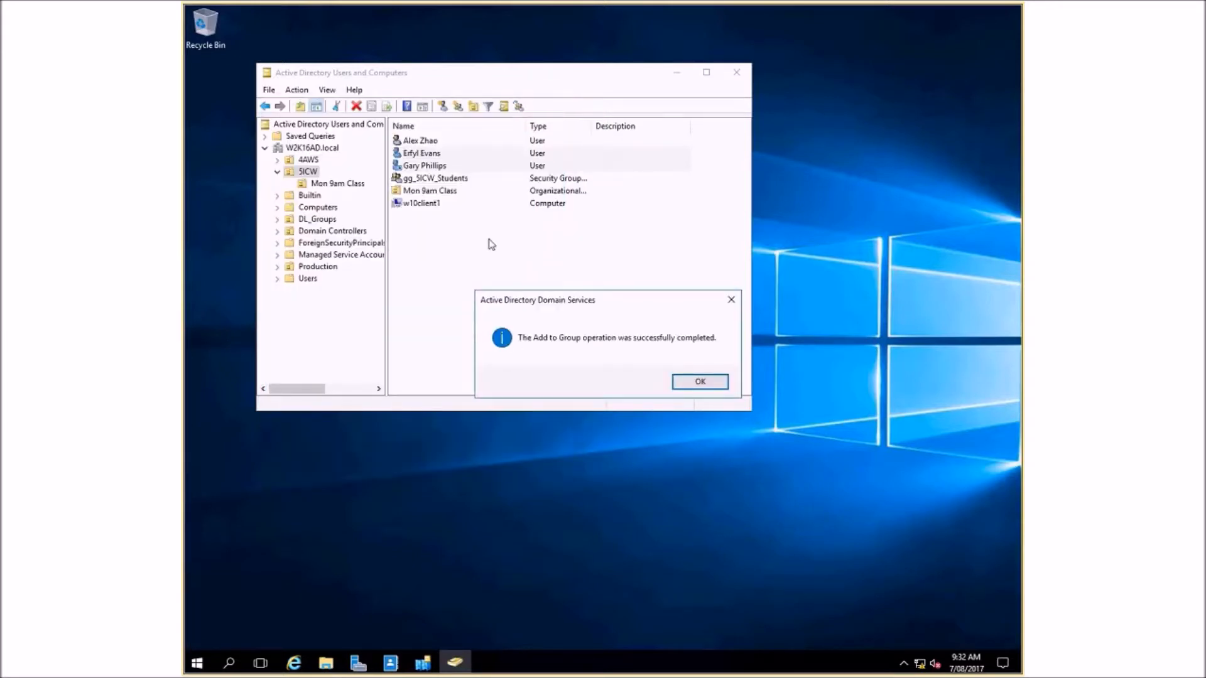
{"action": "left_click", "coordinate": [713, 384]}
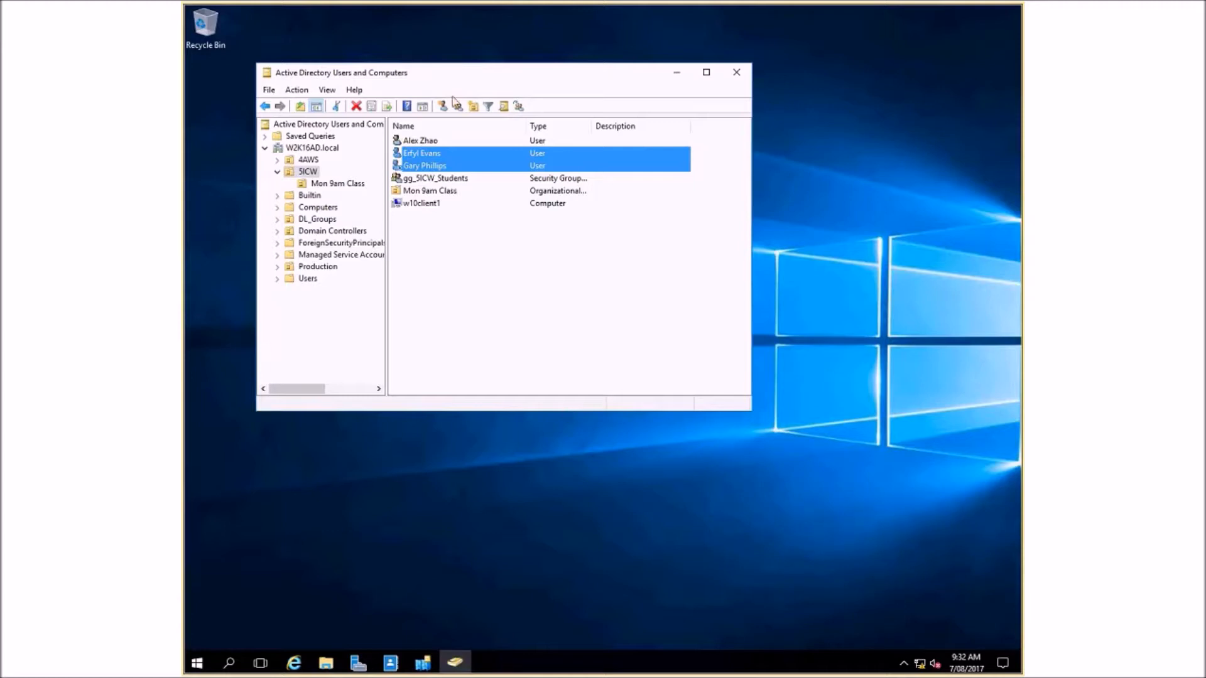
- Review the scope and type options offered for a new group in 5ICW without creating one
{"action": "left_click", "coordinate": [475, 217]}
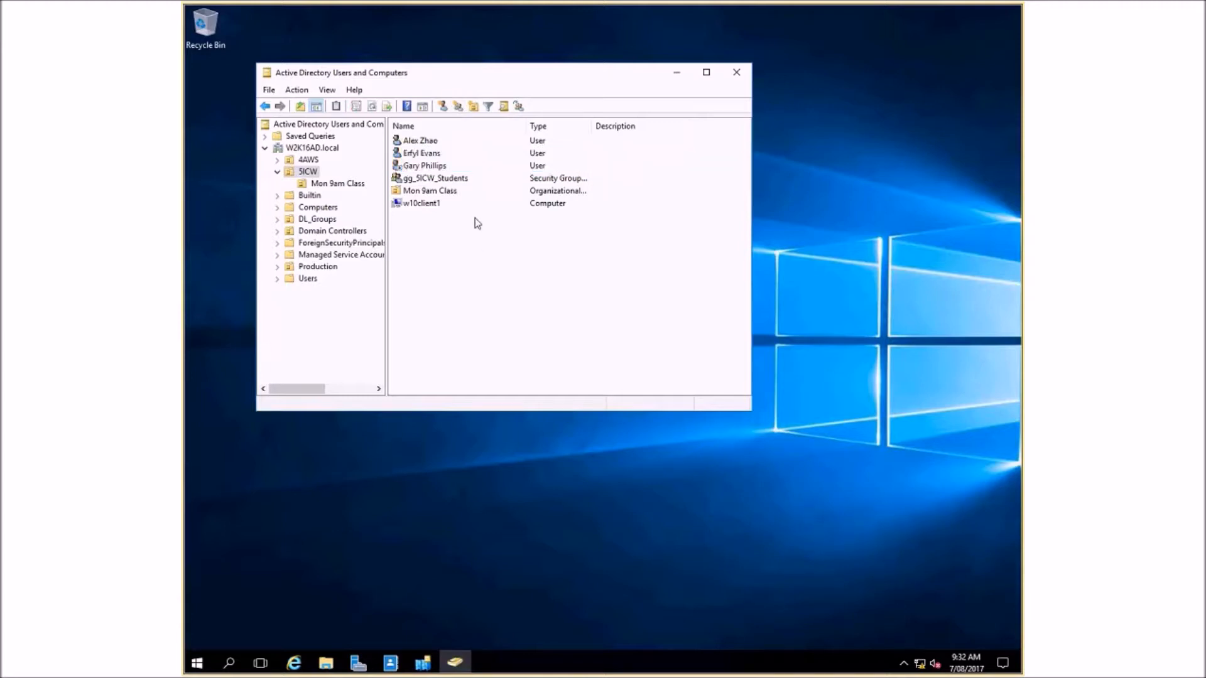
{"action": "left_click", "coordinate": [458, 107]}
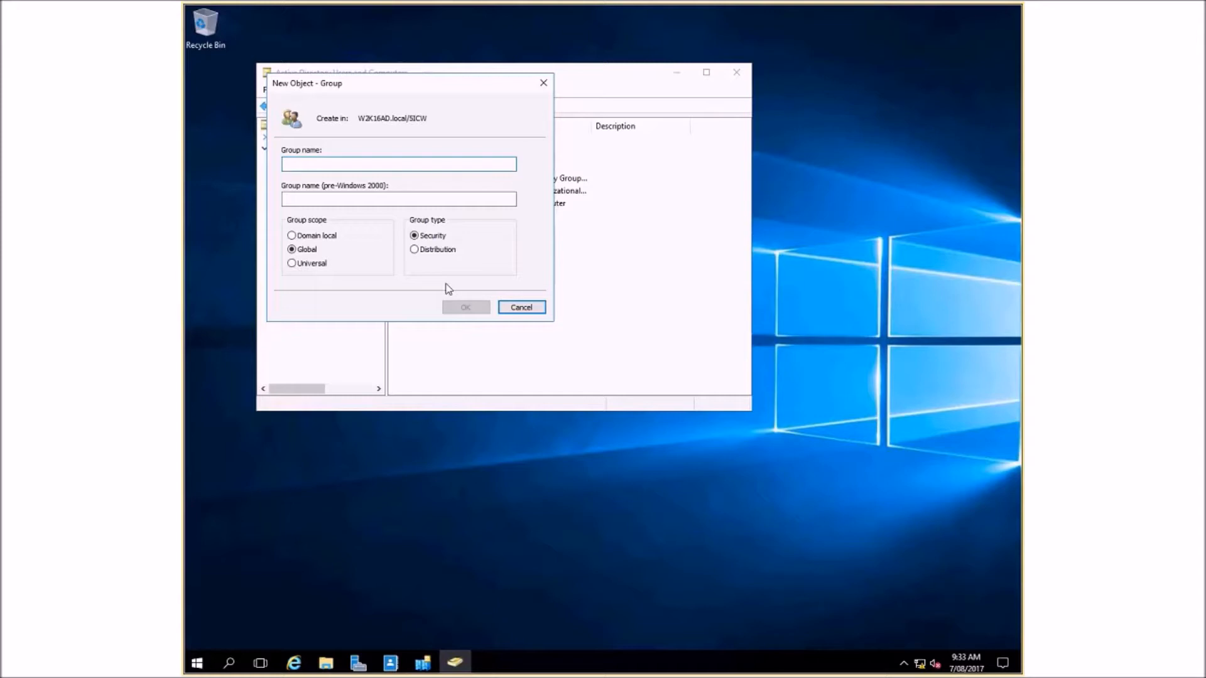
{"action": "left_click", "coordinate": [531, 308]}
{"action": "mouse_move", "coordinate": [860, 7]}
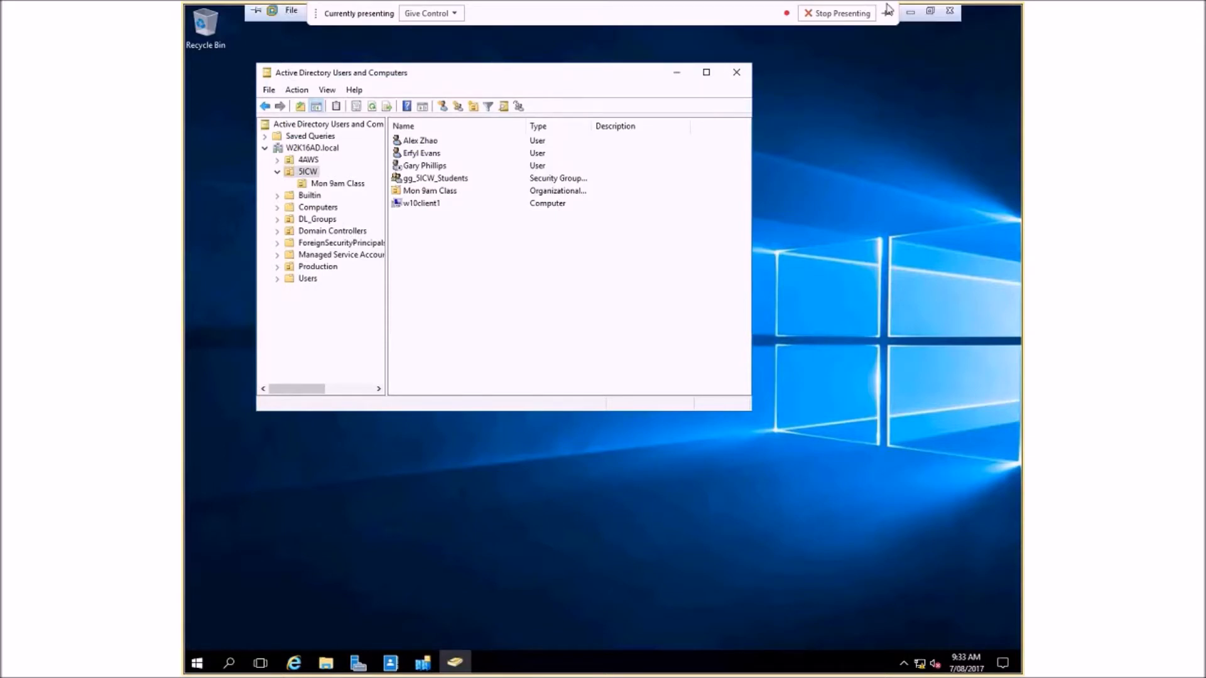
- Switch to the PowerPoint presentation, run the slide show from slide 11, advance to the Users and Groups slide and exit the show
{"action": "left_click", "coordinate": [911, 14]}
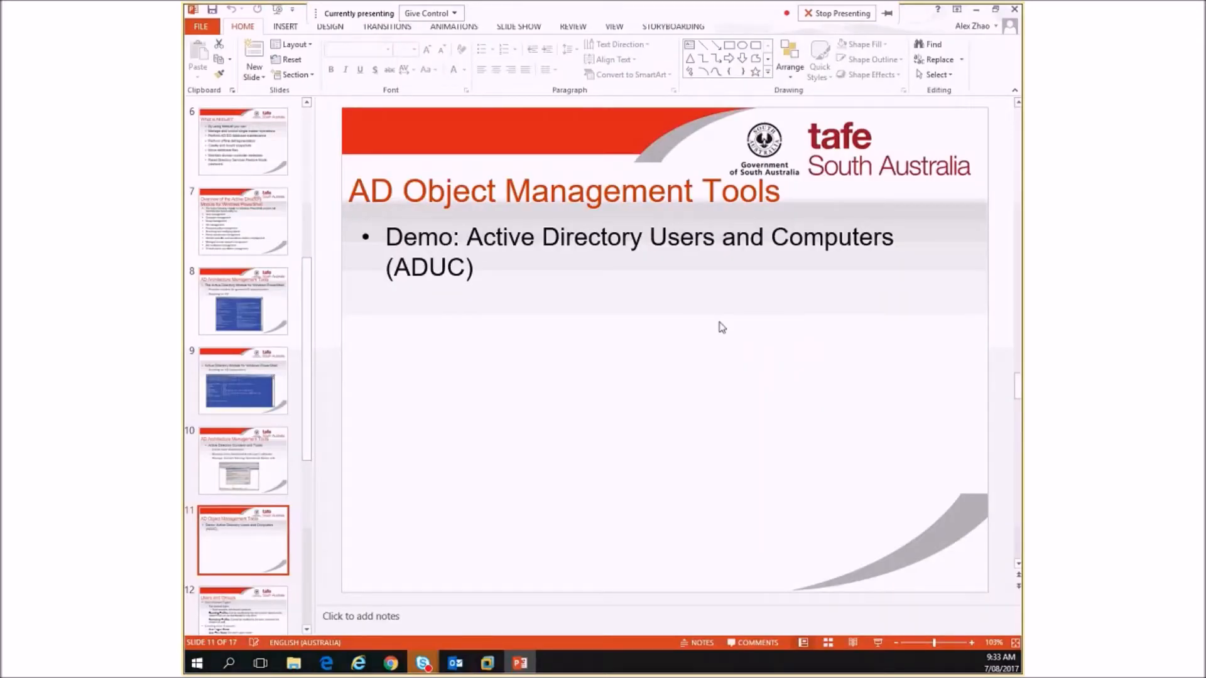
{"action": "left_click", "coordinate": [877, 643]}
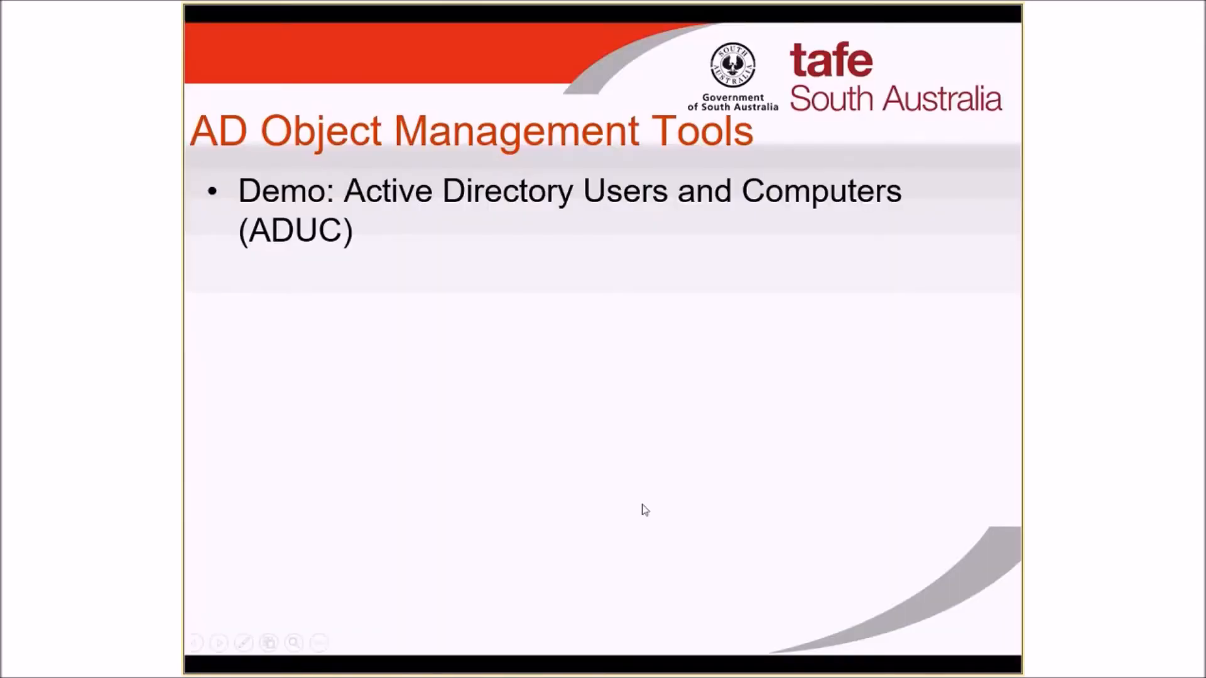
{"action": "left_click", "coordinate": [645, 510]}
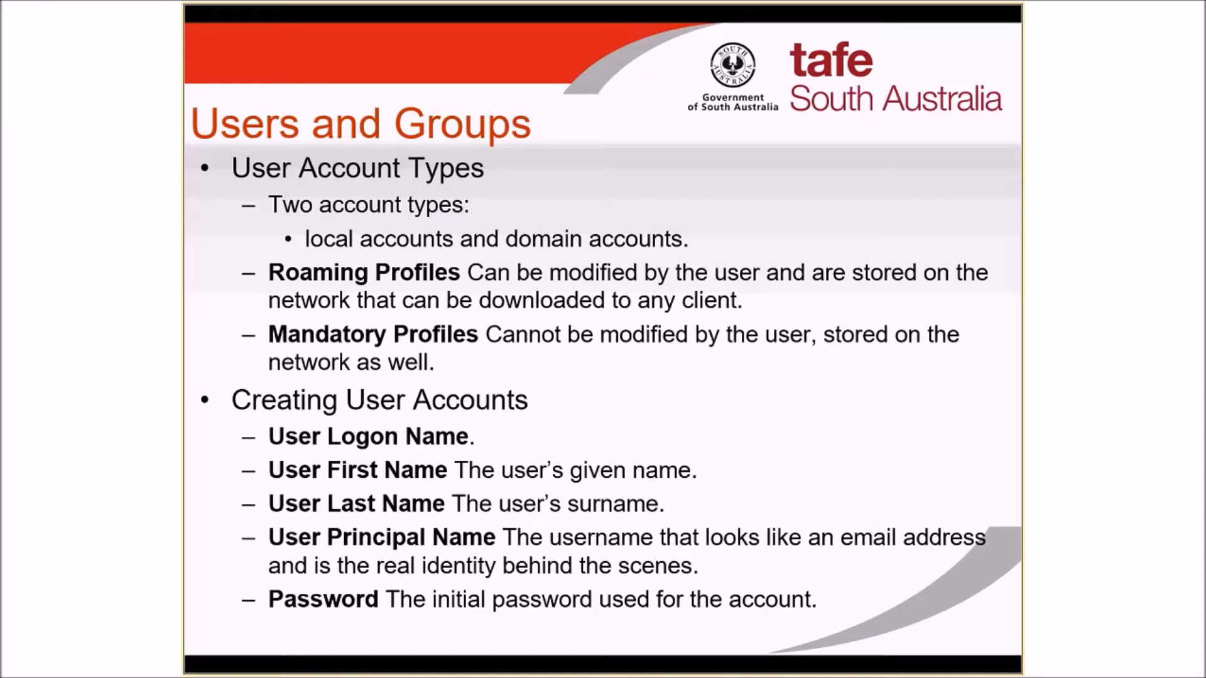
{"action": "key", "text": "Escape"}
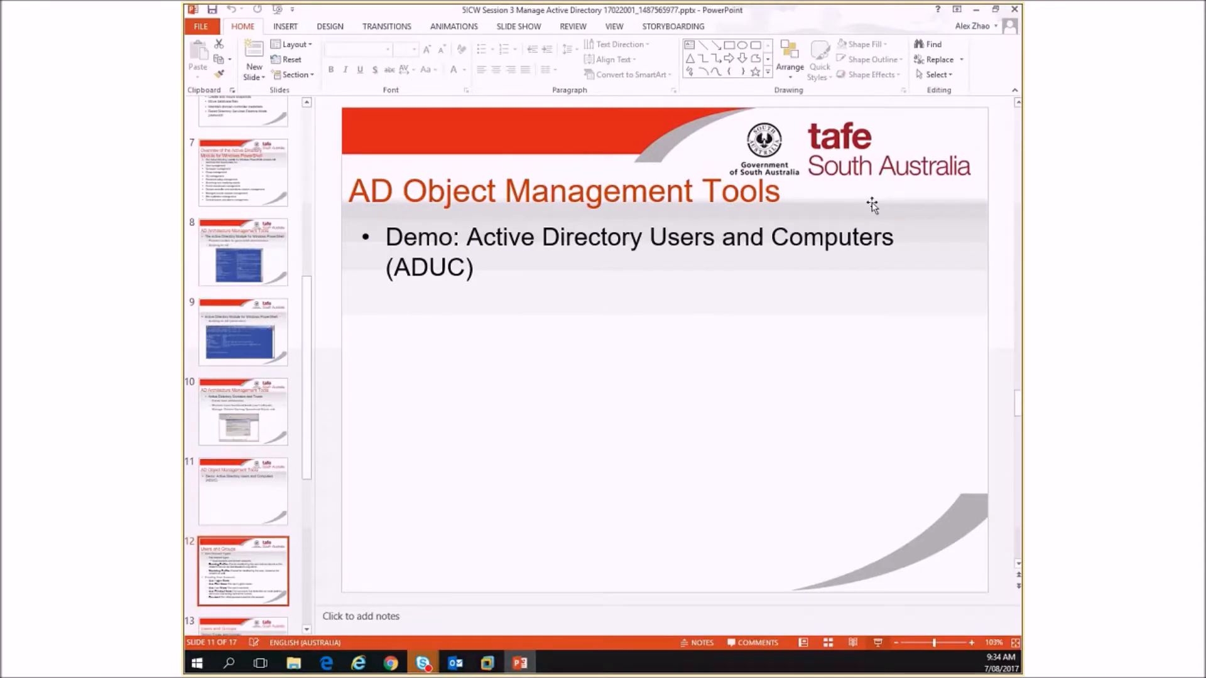
- Open Computer Management, view the accounts under Local Users and Groups and select the local user listed below Administrator
{"action": "right_click", "coordinate": [198, 665]}
{"action": "left_click", "coordinate": [312, 443]}
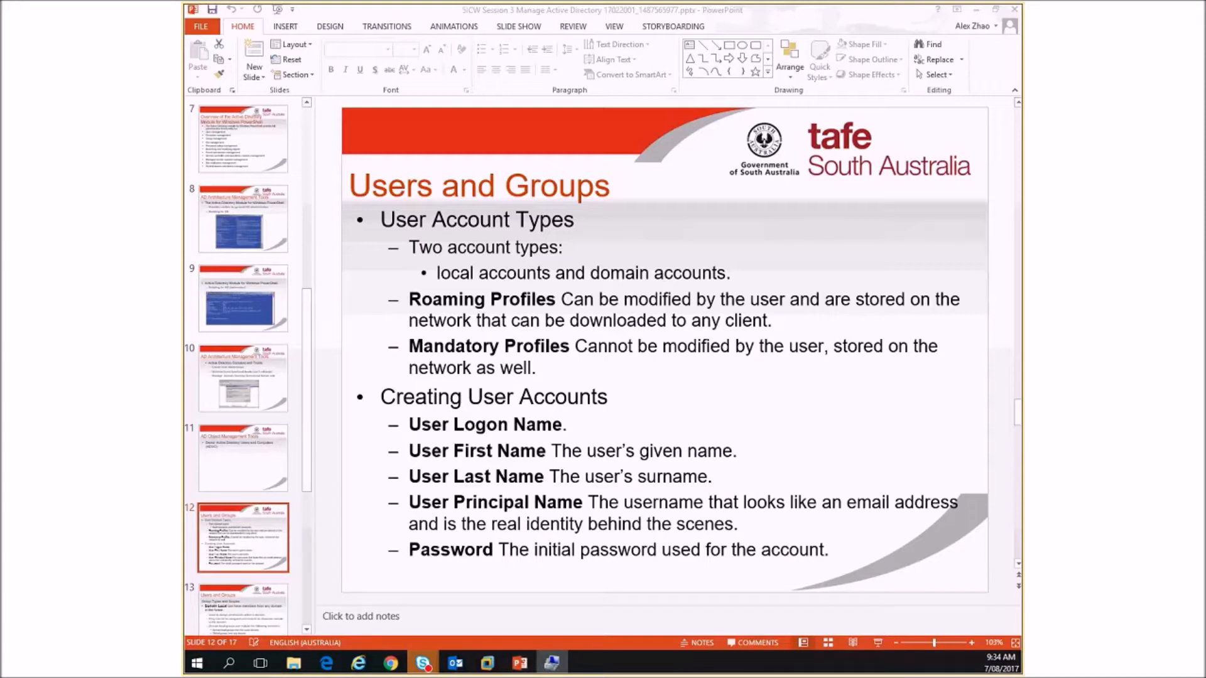
{"action": "left_click_drag", "start_coordinate": [650, 54], "coordinate": [676, 62]}
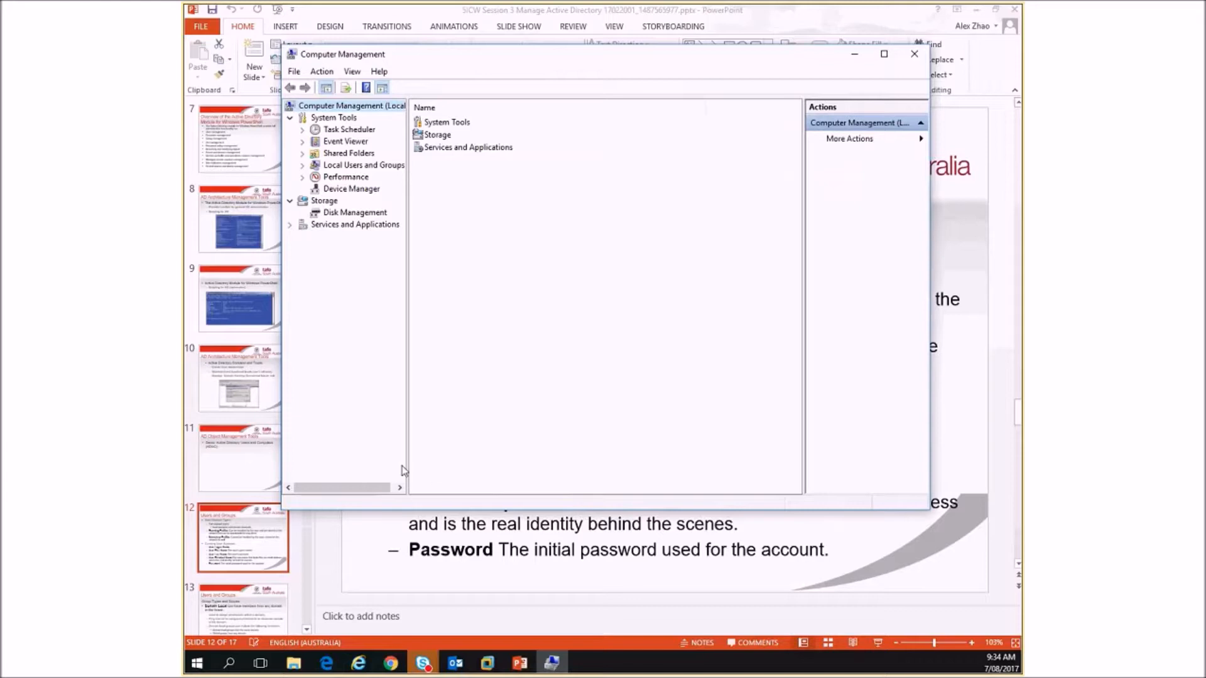
{"action": "left_click", "coordinate": [301, 167]}
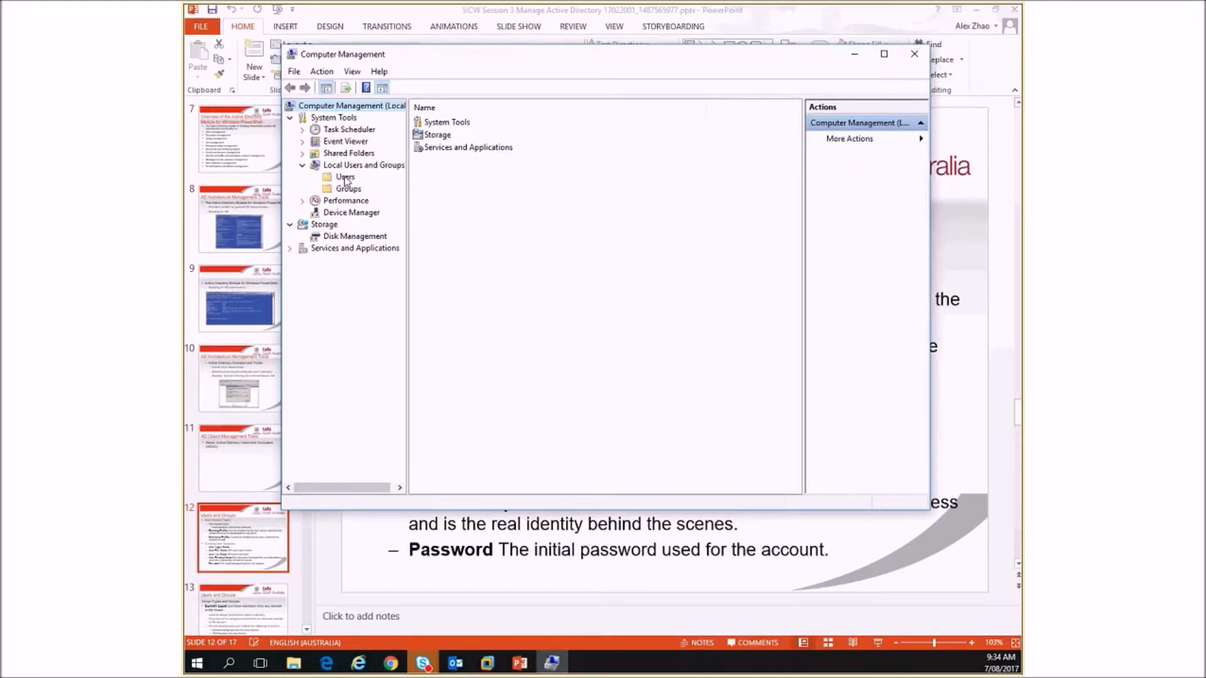
{"action": "left_click", "coordinate": [345, 166]}
{"action": "left_click", "coordinate": [345, 179]}
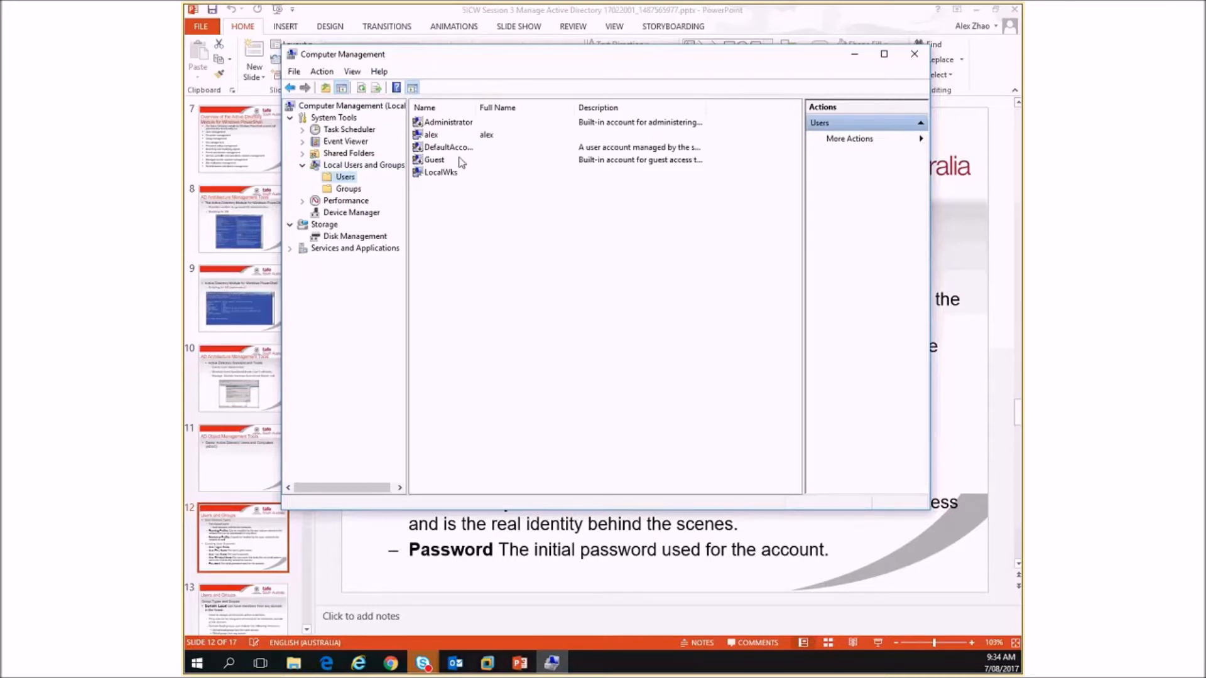
{"action": "left_click", "coordinate": [442, 137]}
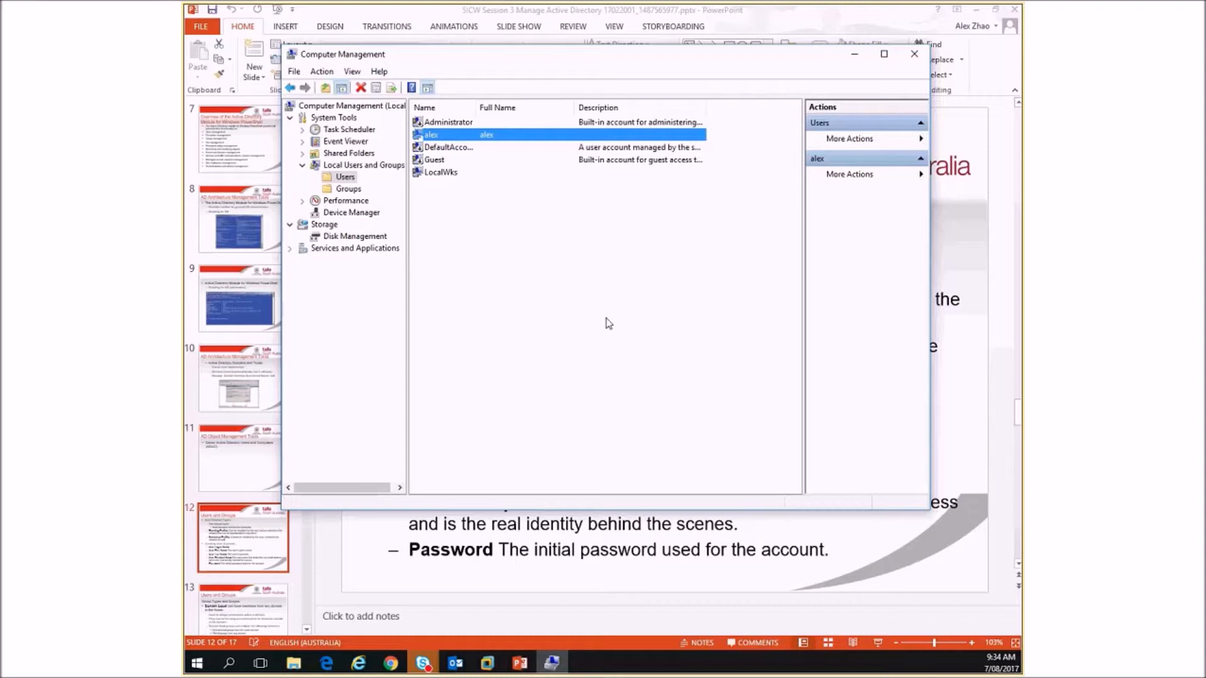
{"action": "mouse_move", "coordinate": [845, 8]}
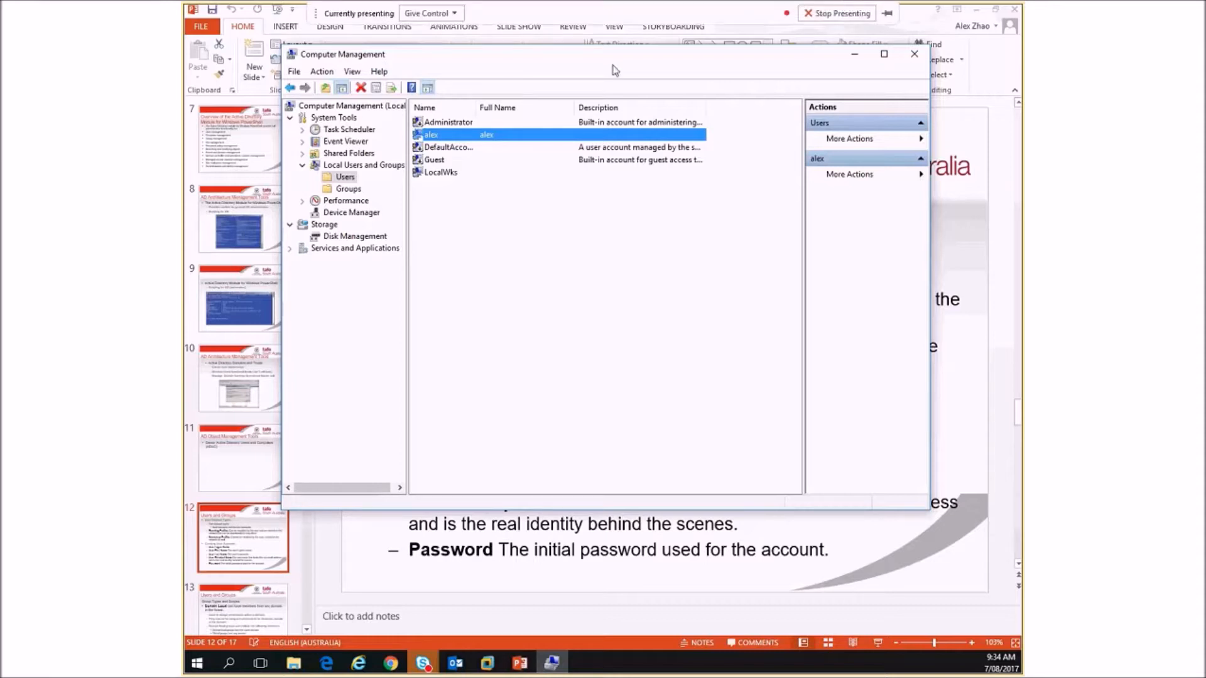
{"action": "left_click", "coordinate": [987, 149]}
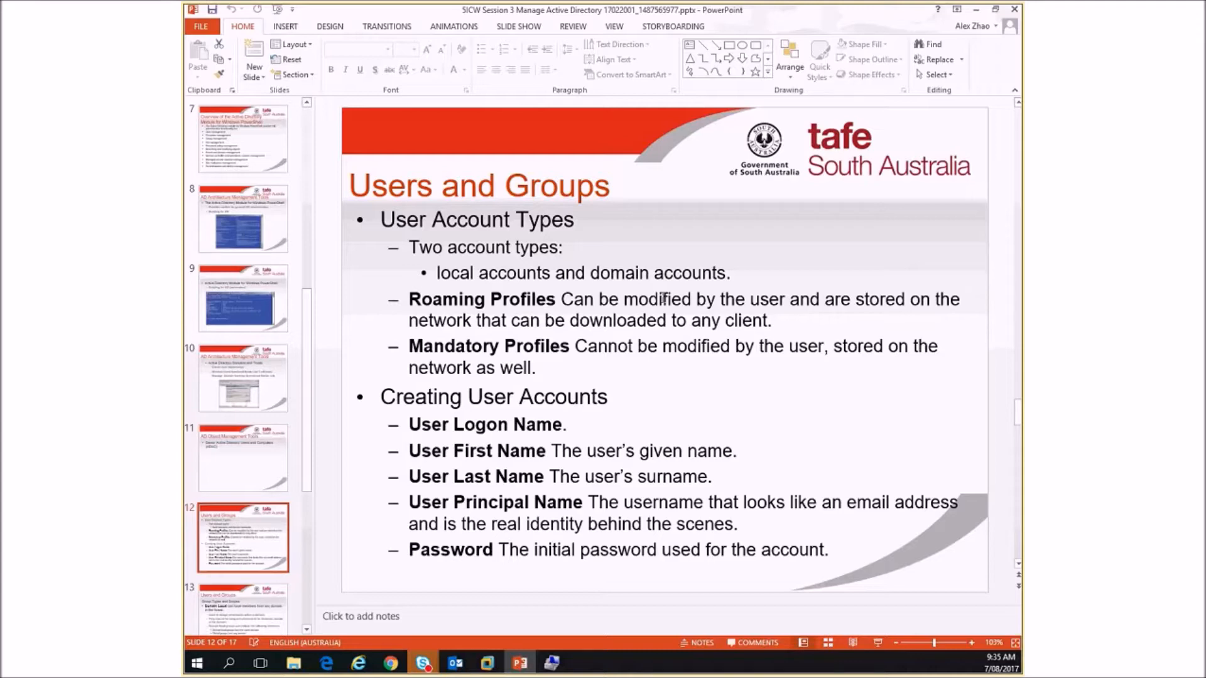
{"action": "left_click", "coordinate": [877, 643]}
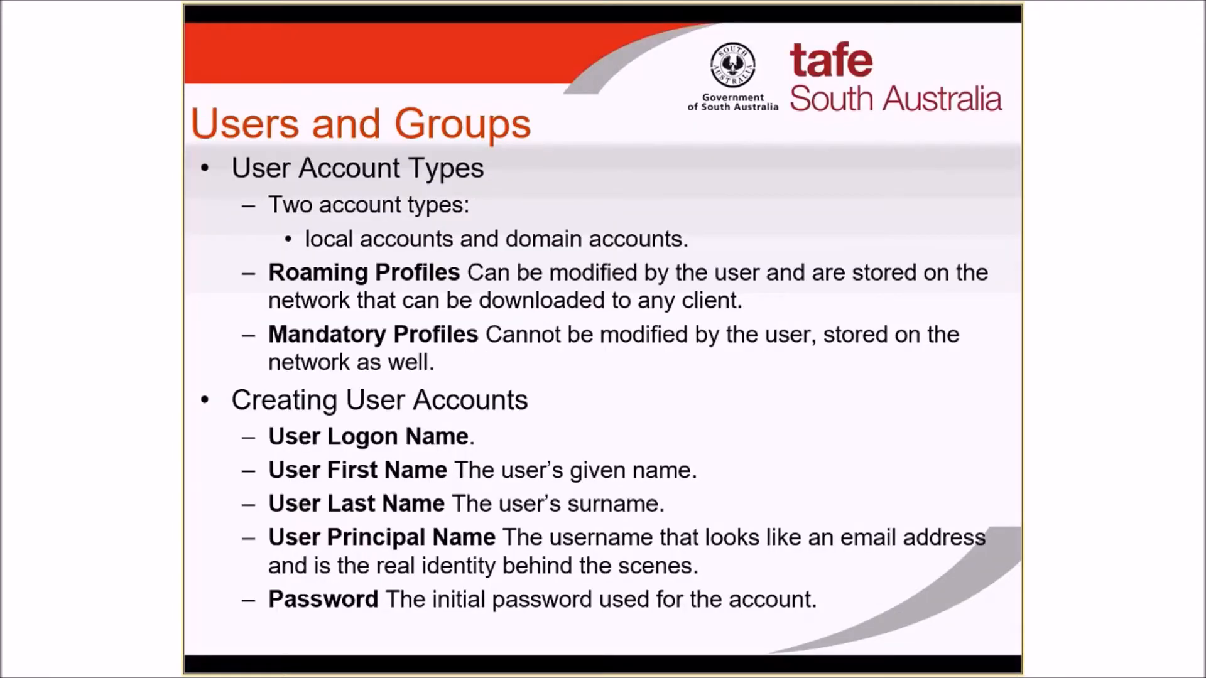
{"action": "key", "text": "Escape"}
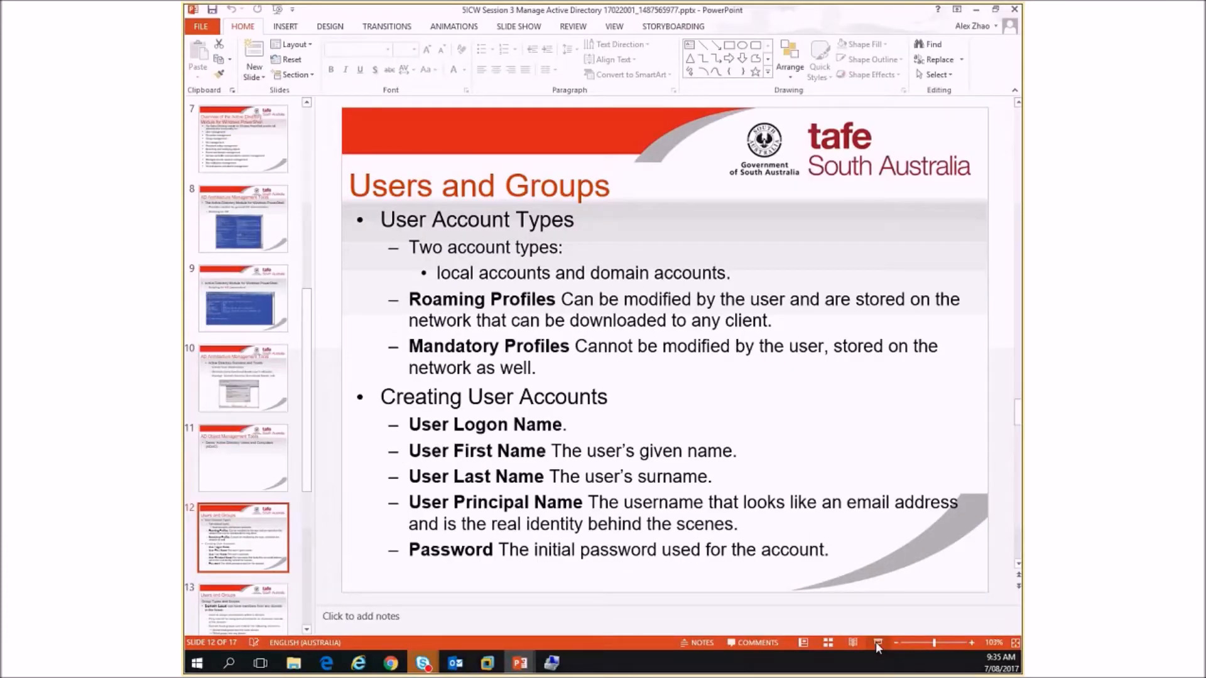
- Open File Explorer, expand Windows (C:) to the Users folder and view the profile folders and the contents of the signed-in user's profile
{"action": "left_click", "coordinate": [294, 662]}
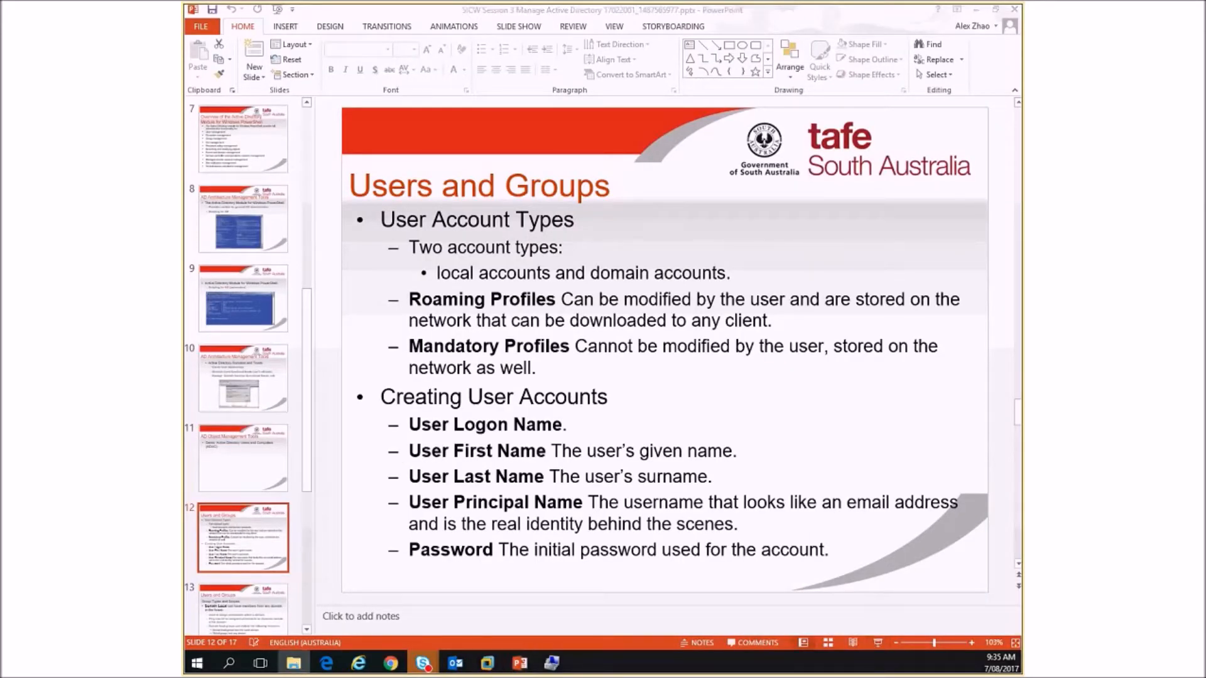
{"action": "left_click_drag", "start_coordinate": [792, 67], "coordinate": [702, 14]}
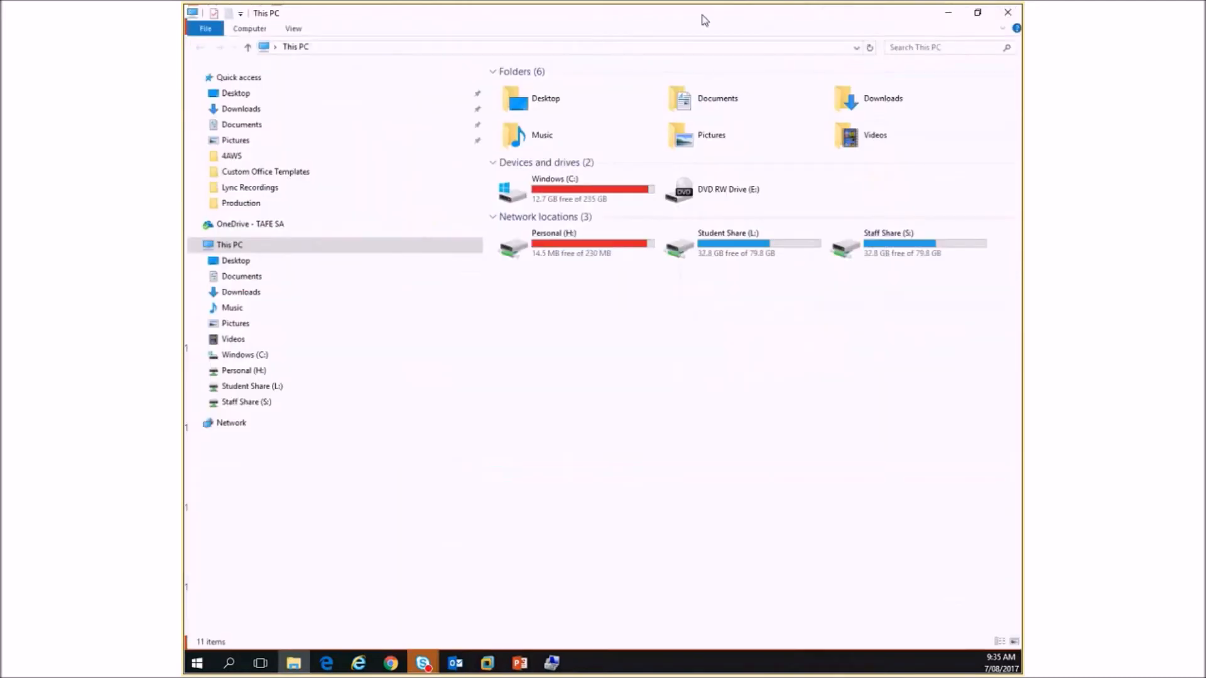
{"action": "left_click", "coordinate": [194, 353]}
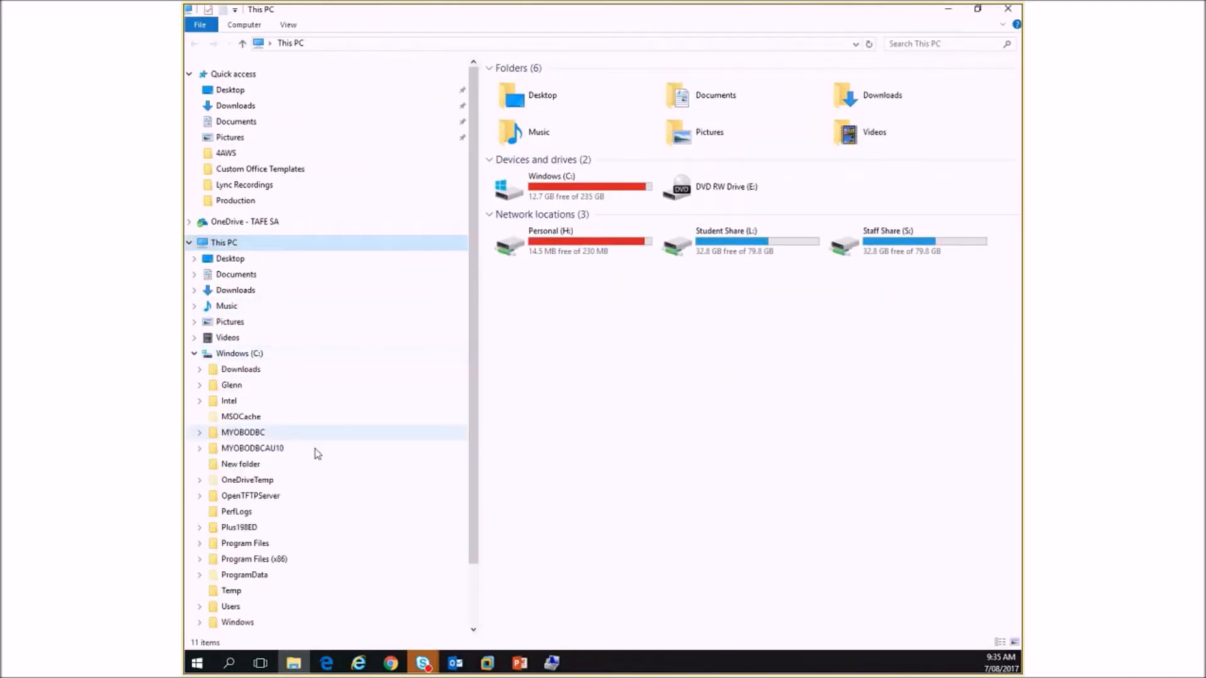
{"action": "left_click", "coordinate": [199, 606]}
{"action": "left_click", "coordinate": [230, 158]}
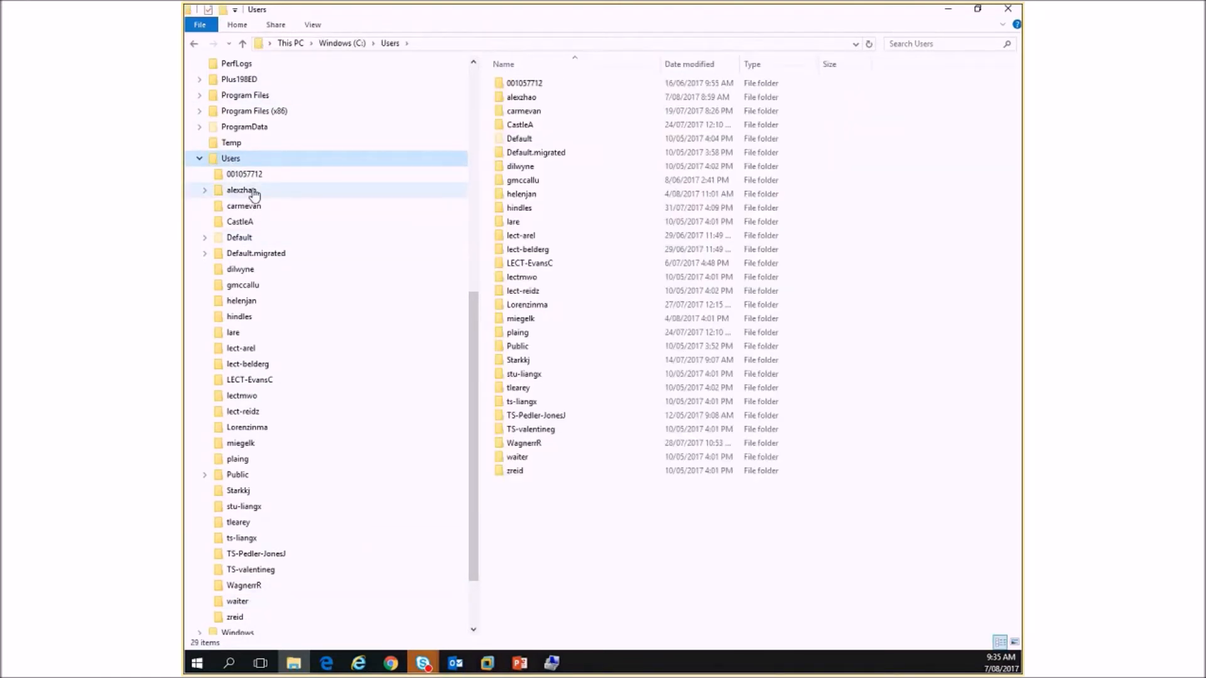
{"action": "left_click", "coordinate": [249, 191]}
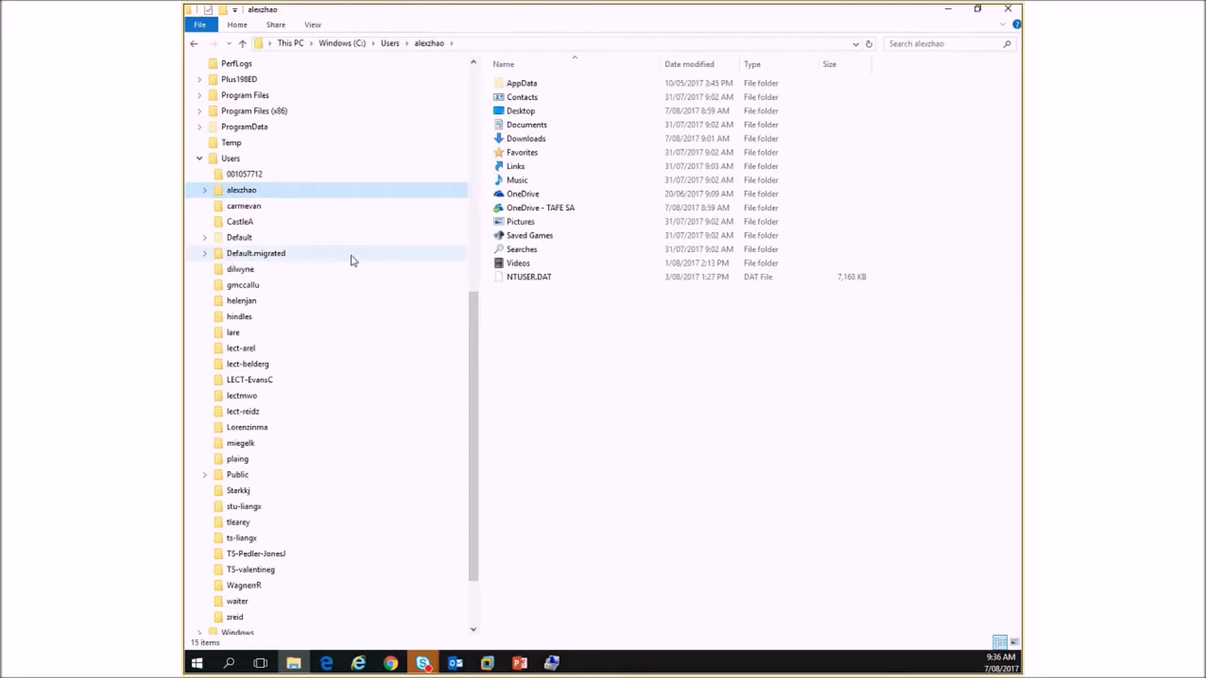
- Return to the Users folder, try to open another user's profile folder and cancel the request for permanent access
{"action": "left_click", "coordinate": [243, 161]}
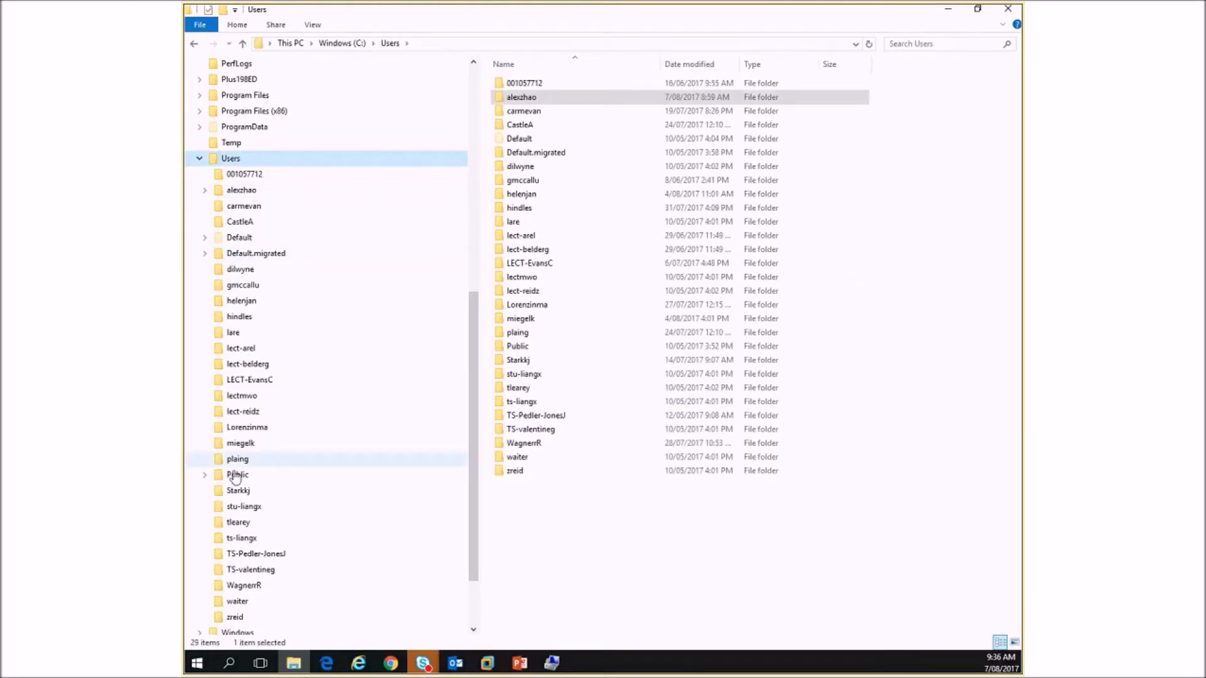
{"action": "left_click", "coordinate": [243, 446]}
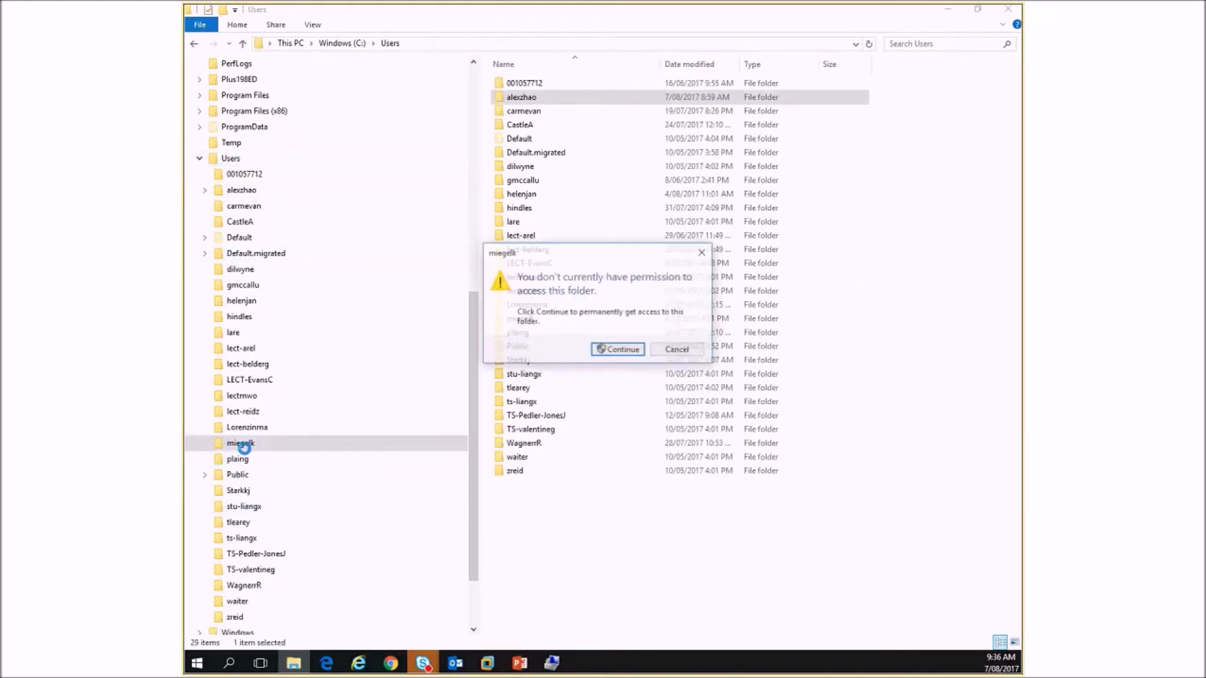
{"action": "left_click", "coordinate": [591, 347]}
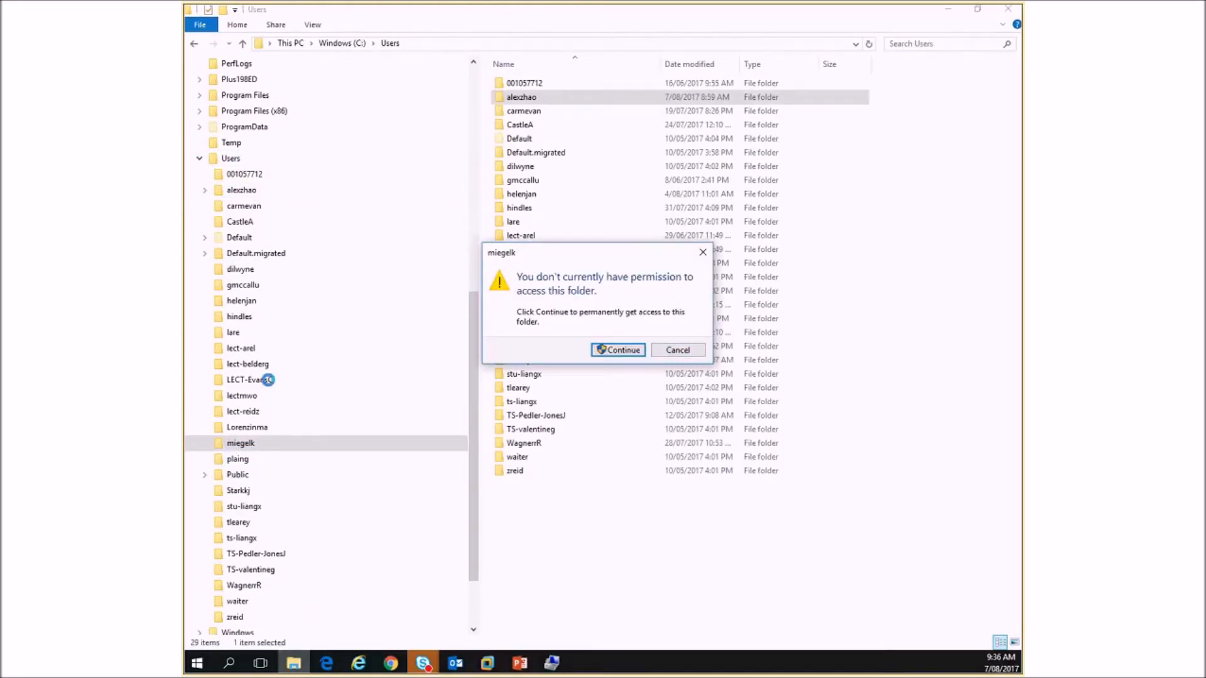
{"action": "left_click", "coordinate": [697, 355]}
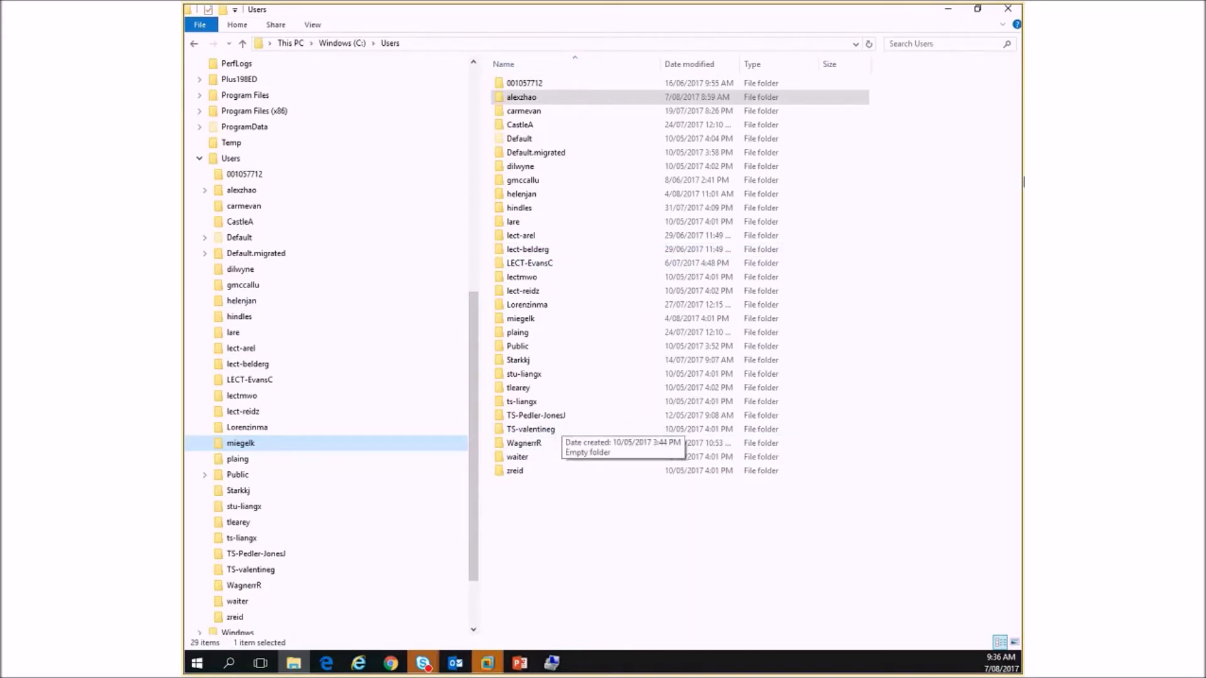
- Minimize File Explorer and start the PowerPoint slide show from the Users and Groups slide
{"action": "left_click", "coordinate": [947, 10]}
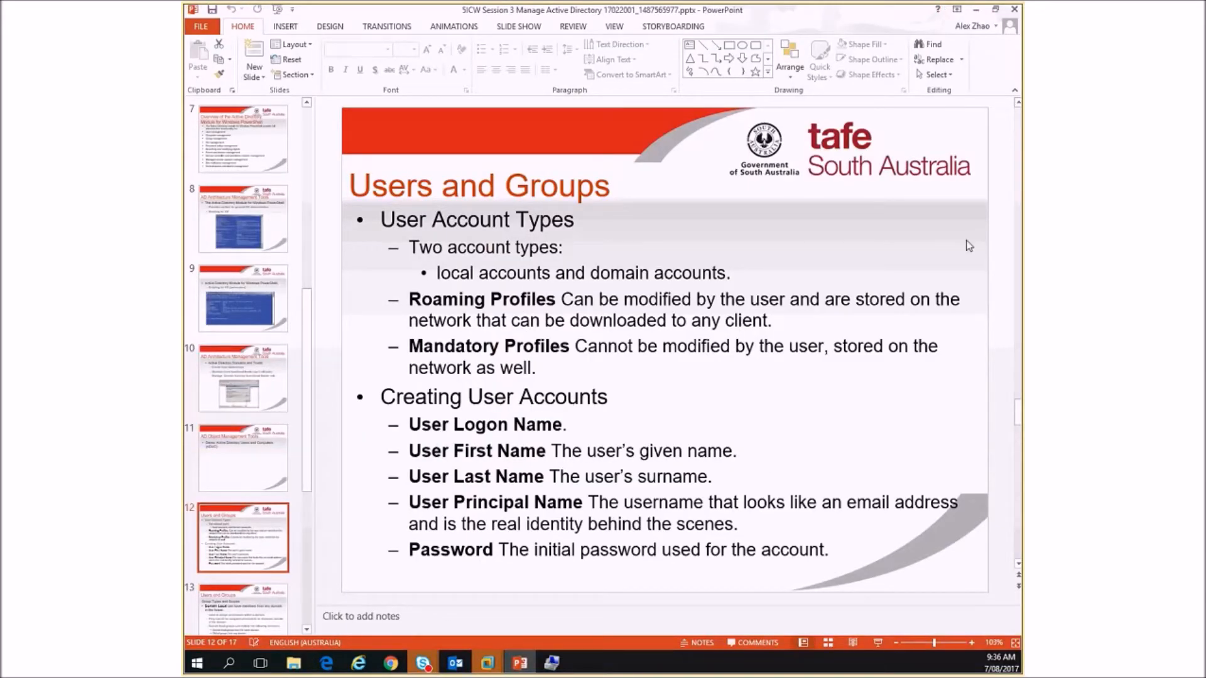
{"action": "left_click", "coordinate": [883, 642]}
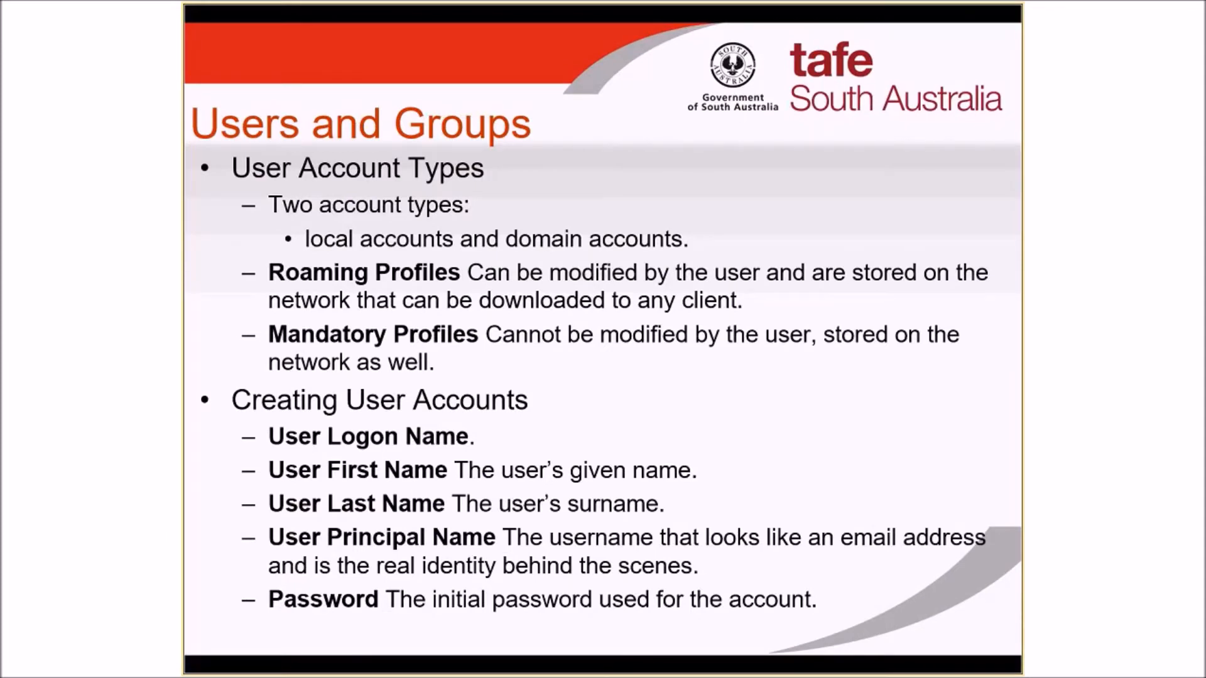